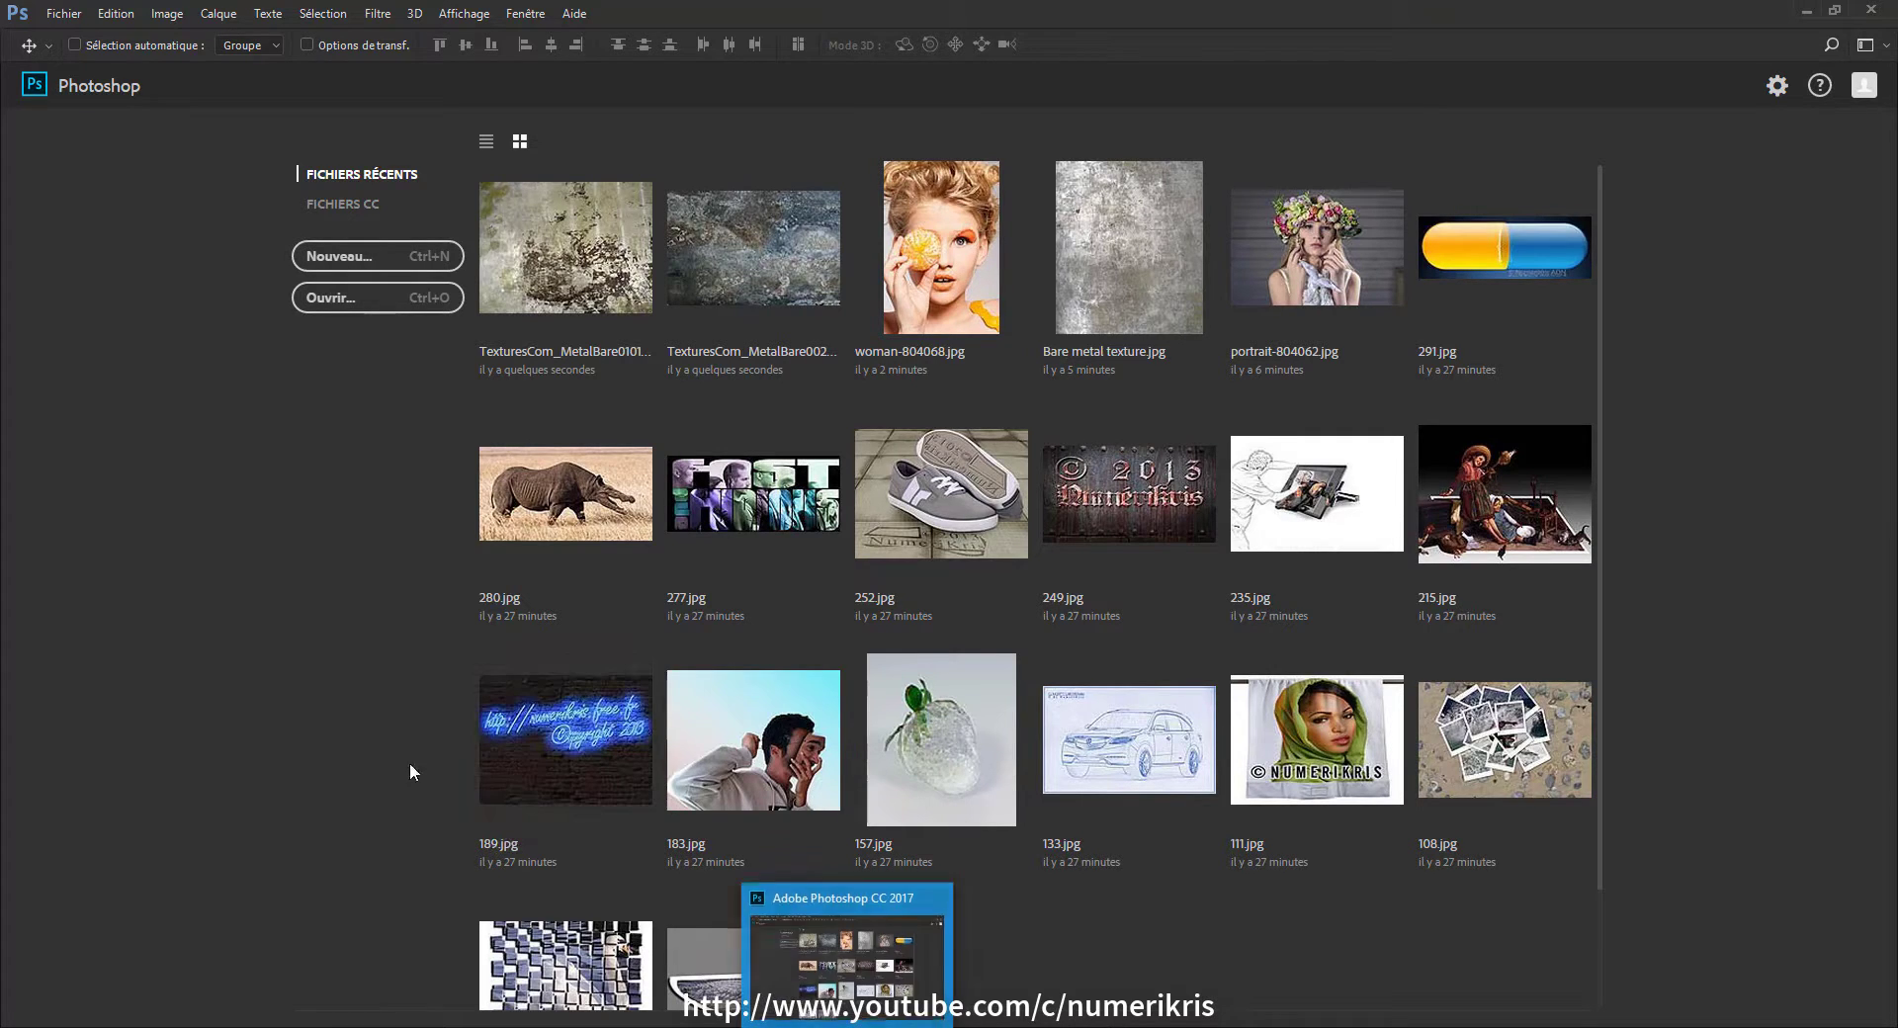
Open the recent images TexturesCom_MetalBare0101_1_M.jpg and woman-804068.jpg
left_click(533, 297)
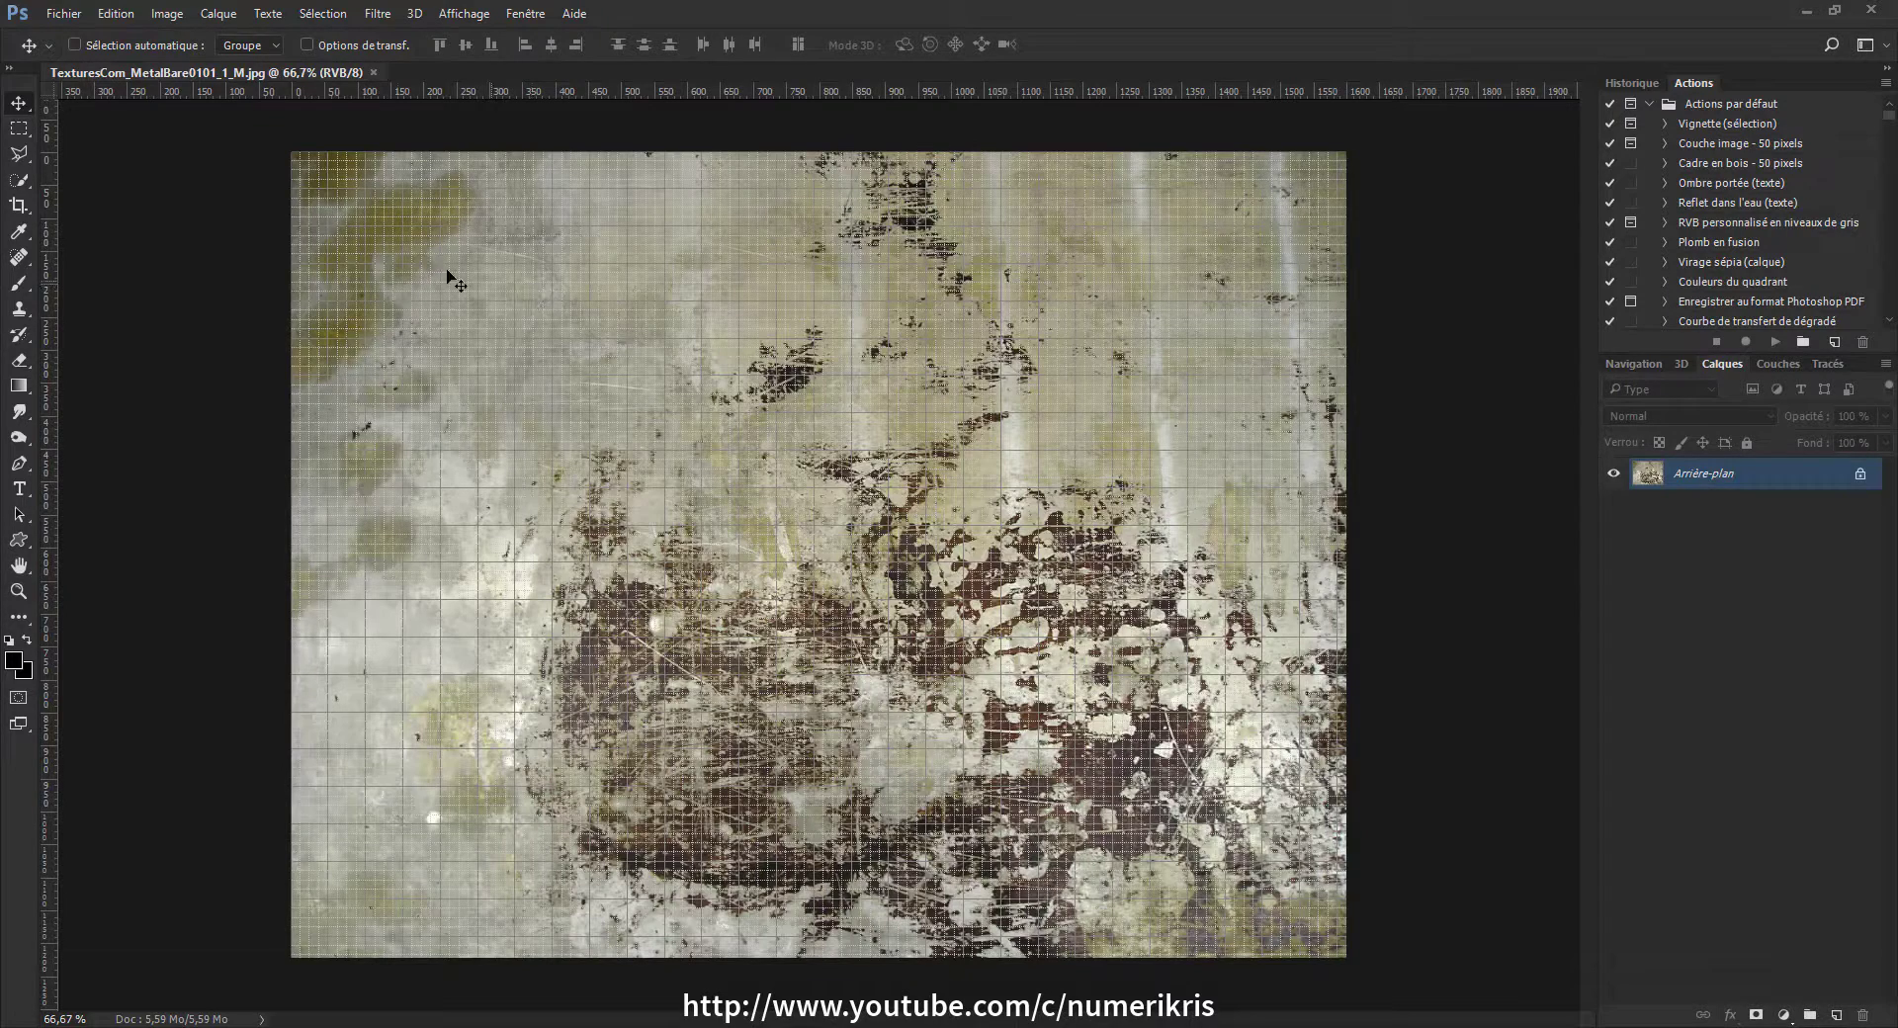
left_click(63, 14)
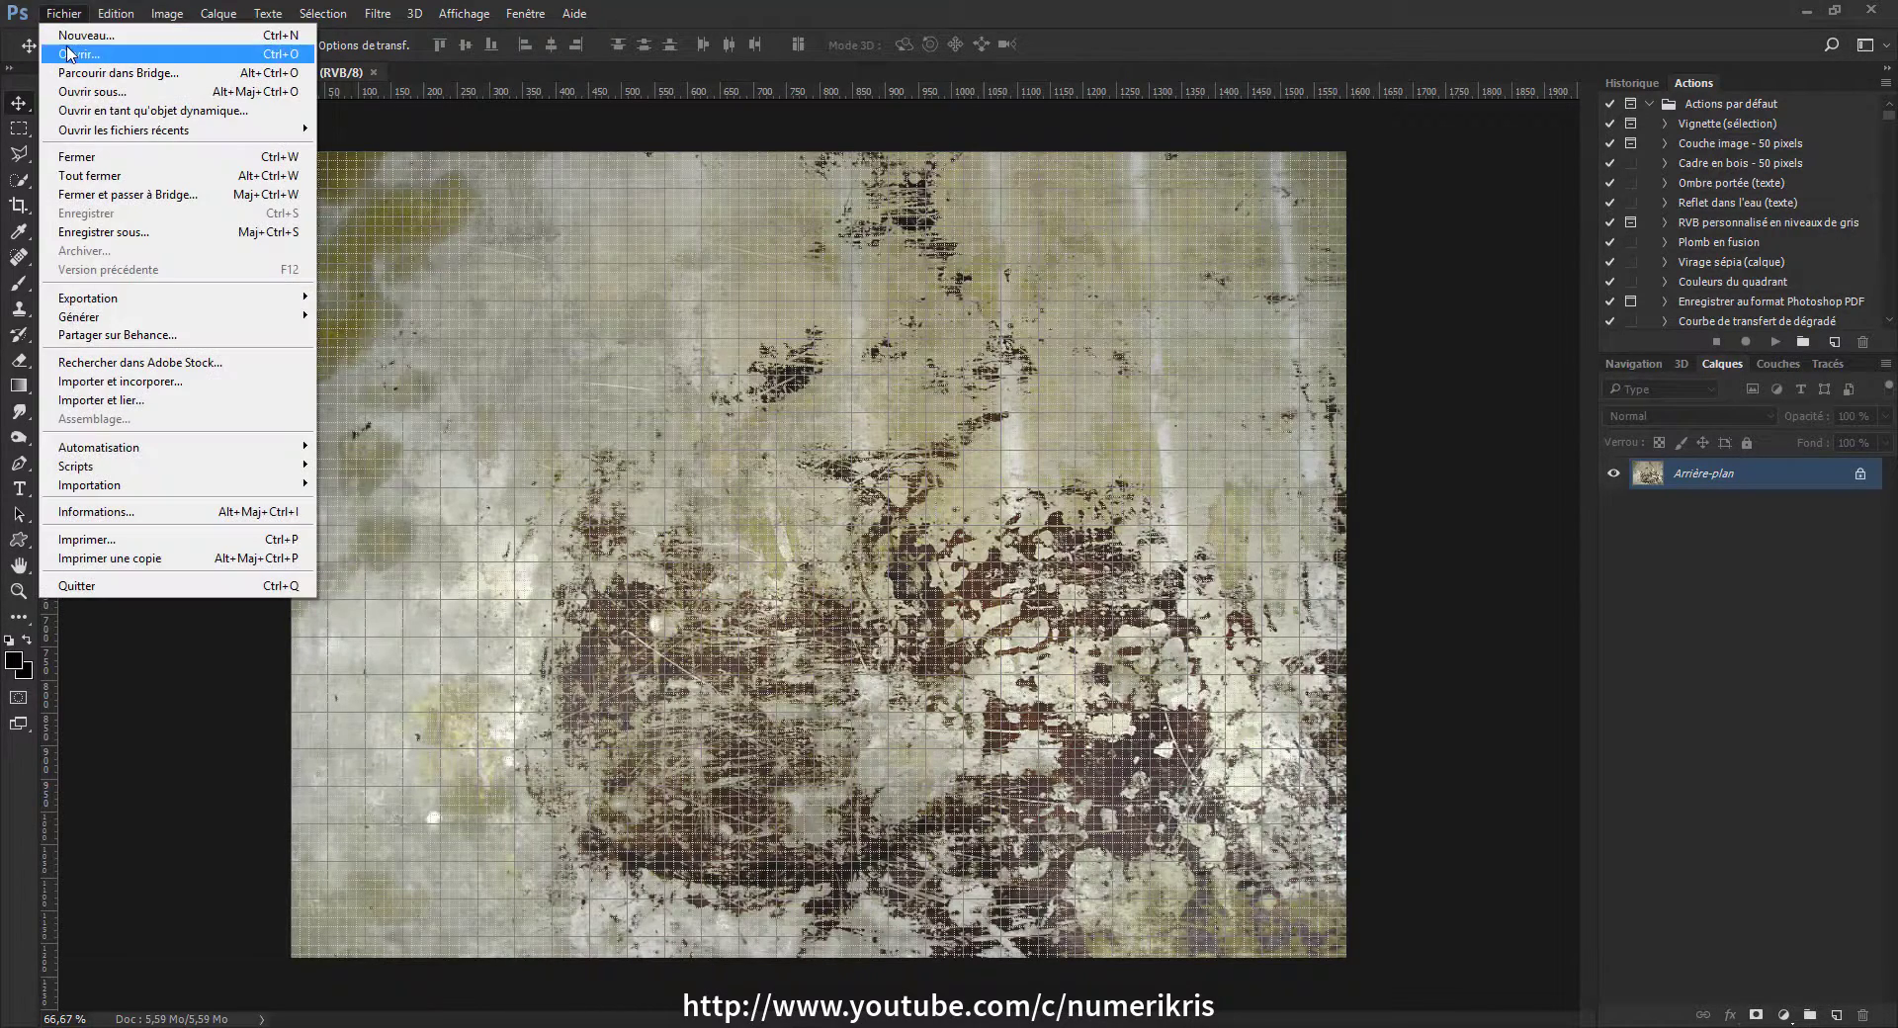
left_click(68, 54)
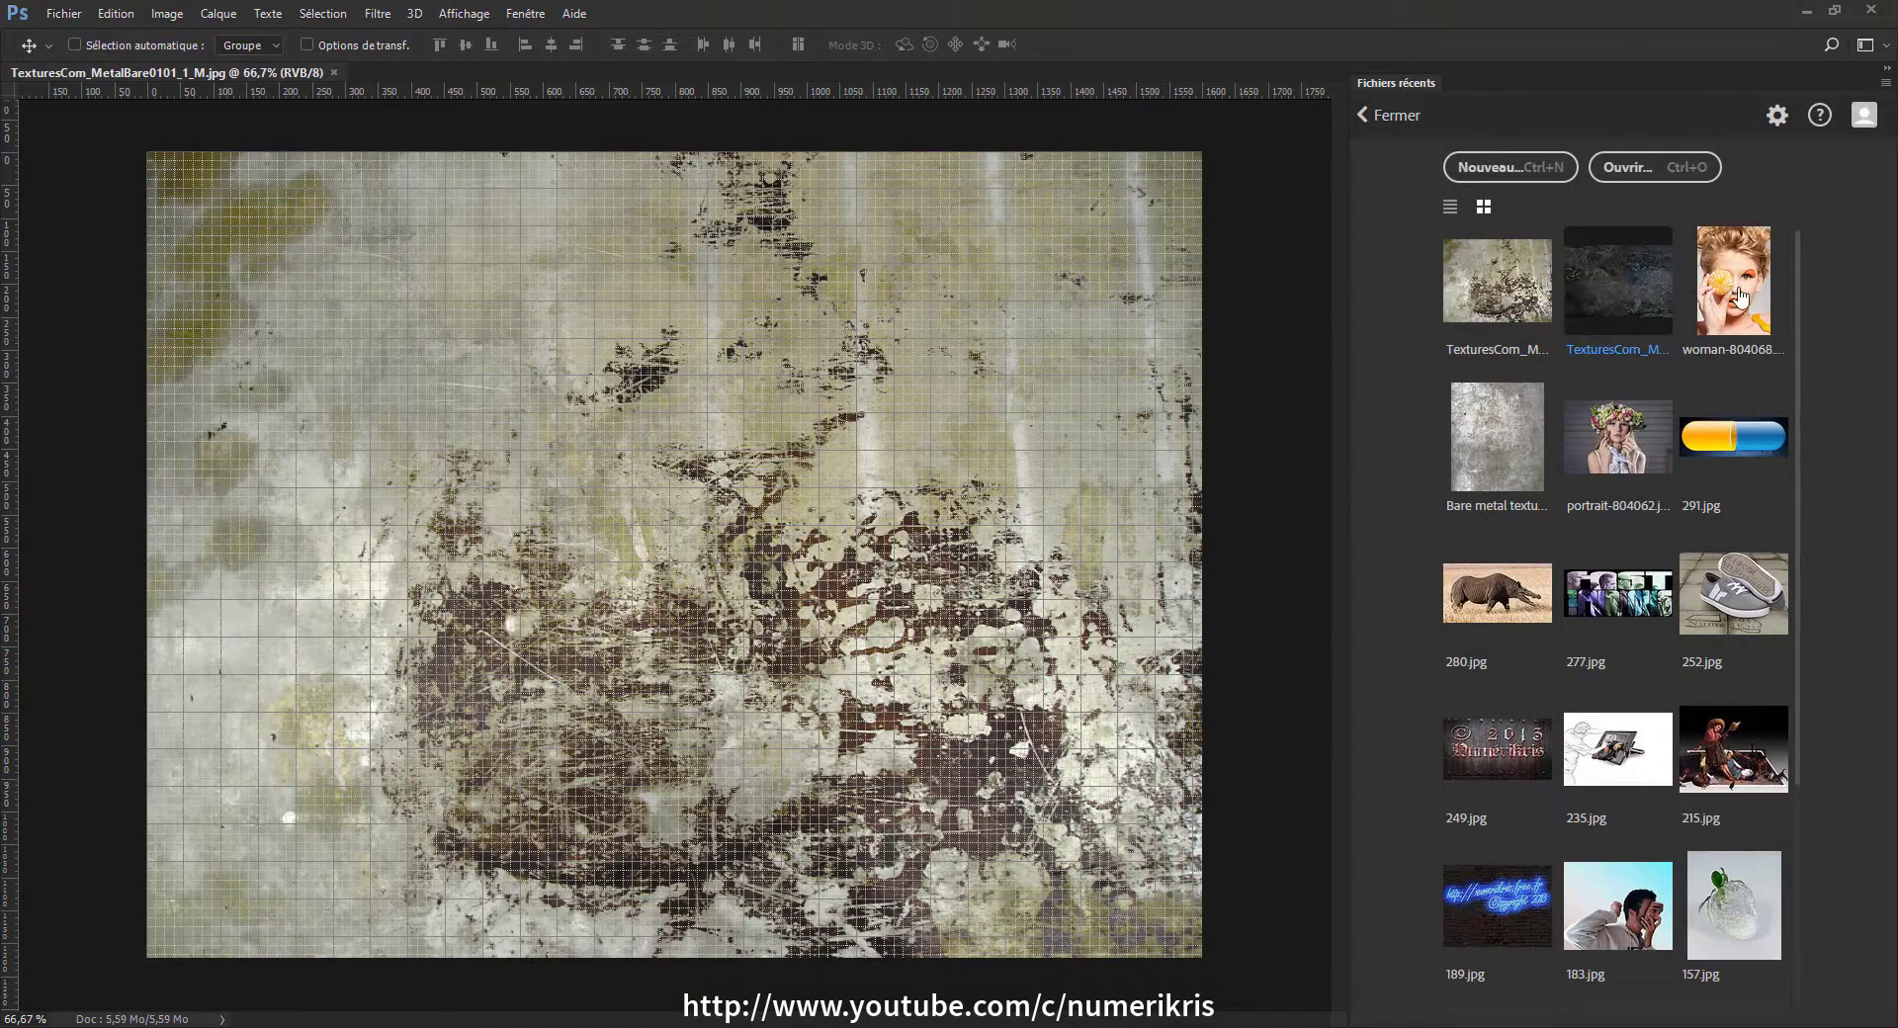
left_click(1748, 296)
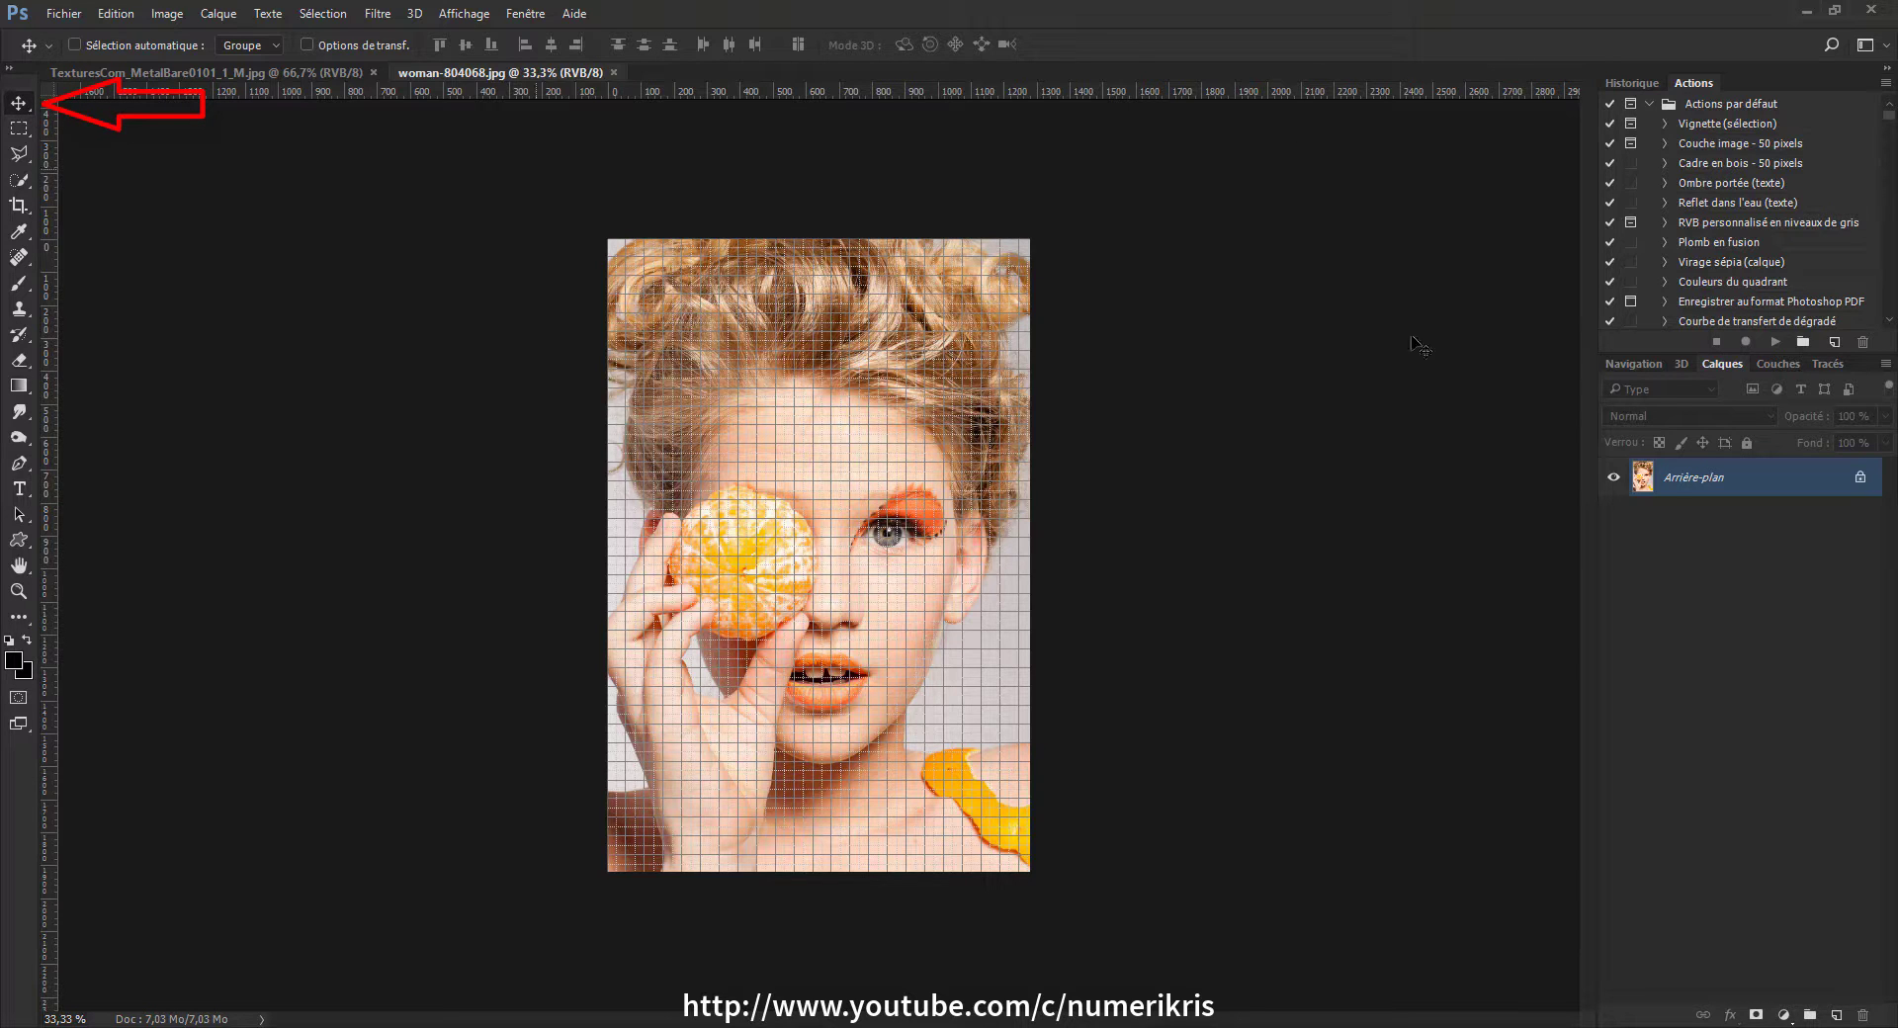
Unlock the portrait's background layer and copy it into the TexturesCom_MetalBare0101_1_M.jpg document
left_click(1859, 480)
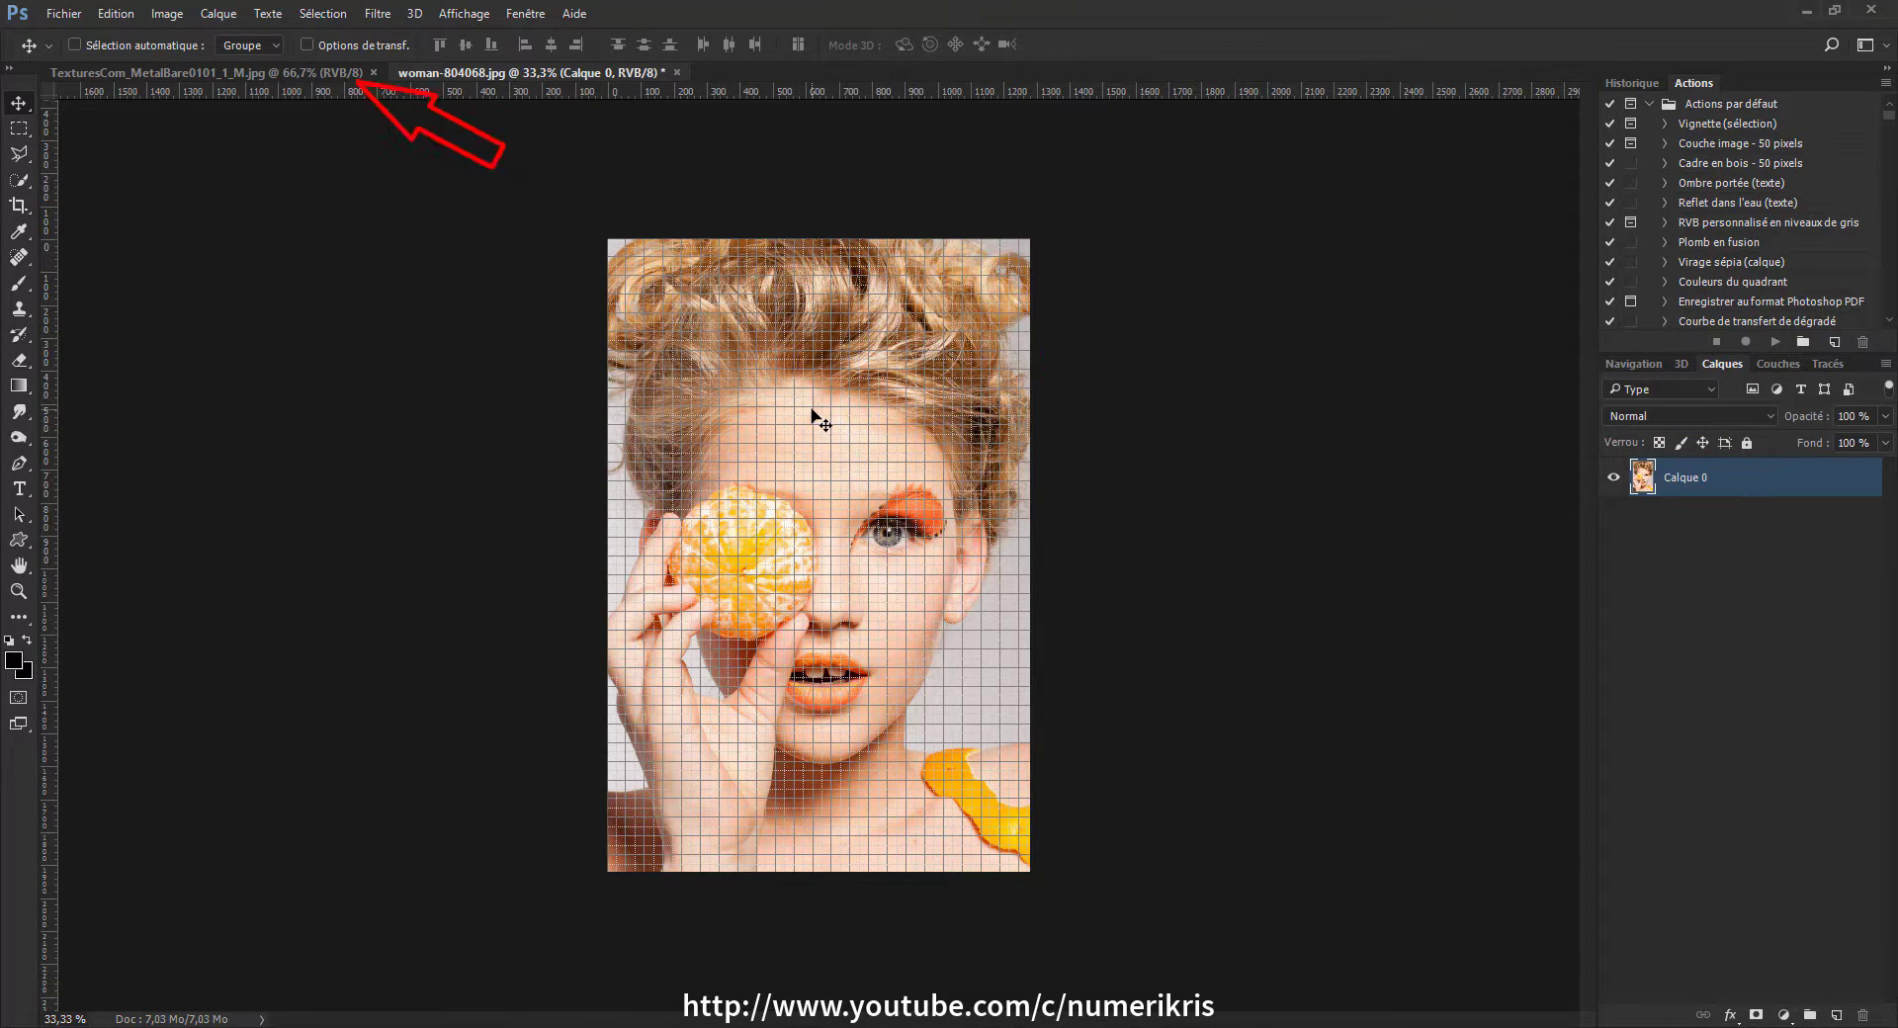
left_click(203, 77)
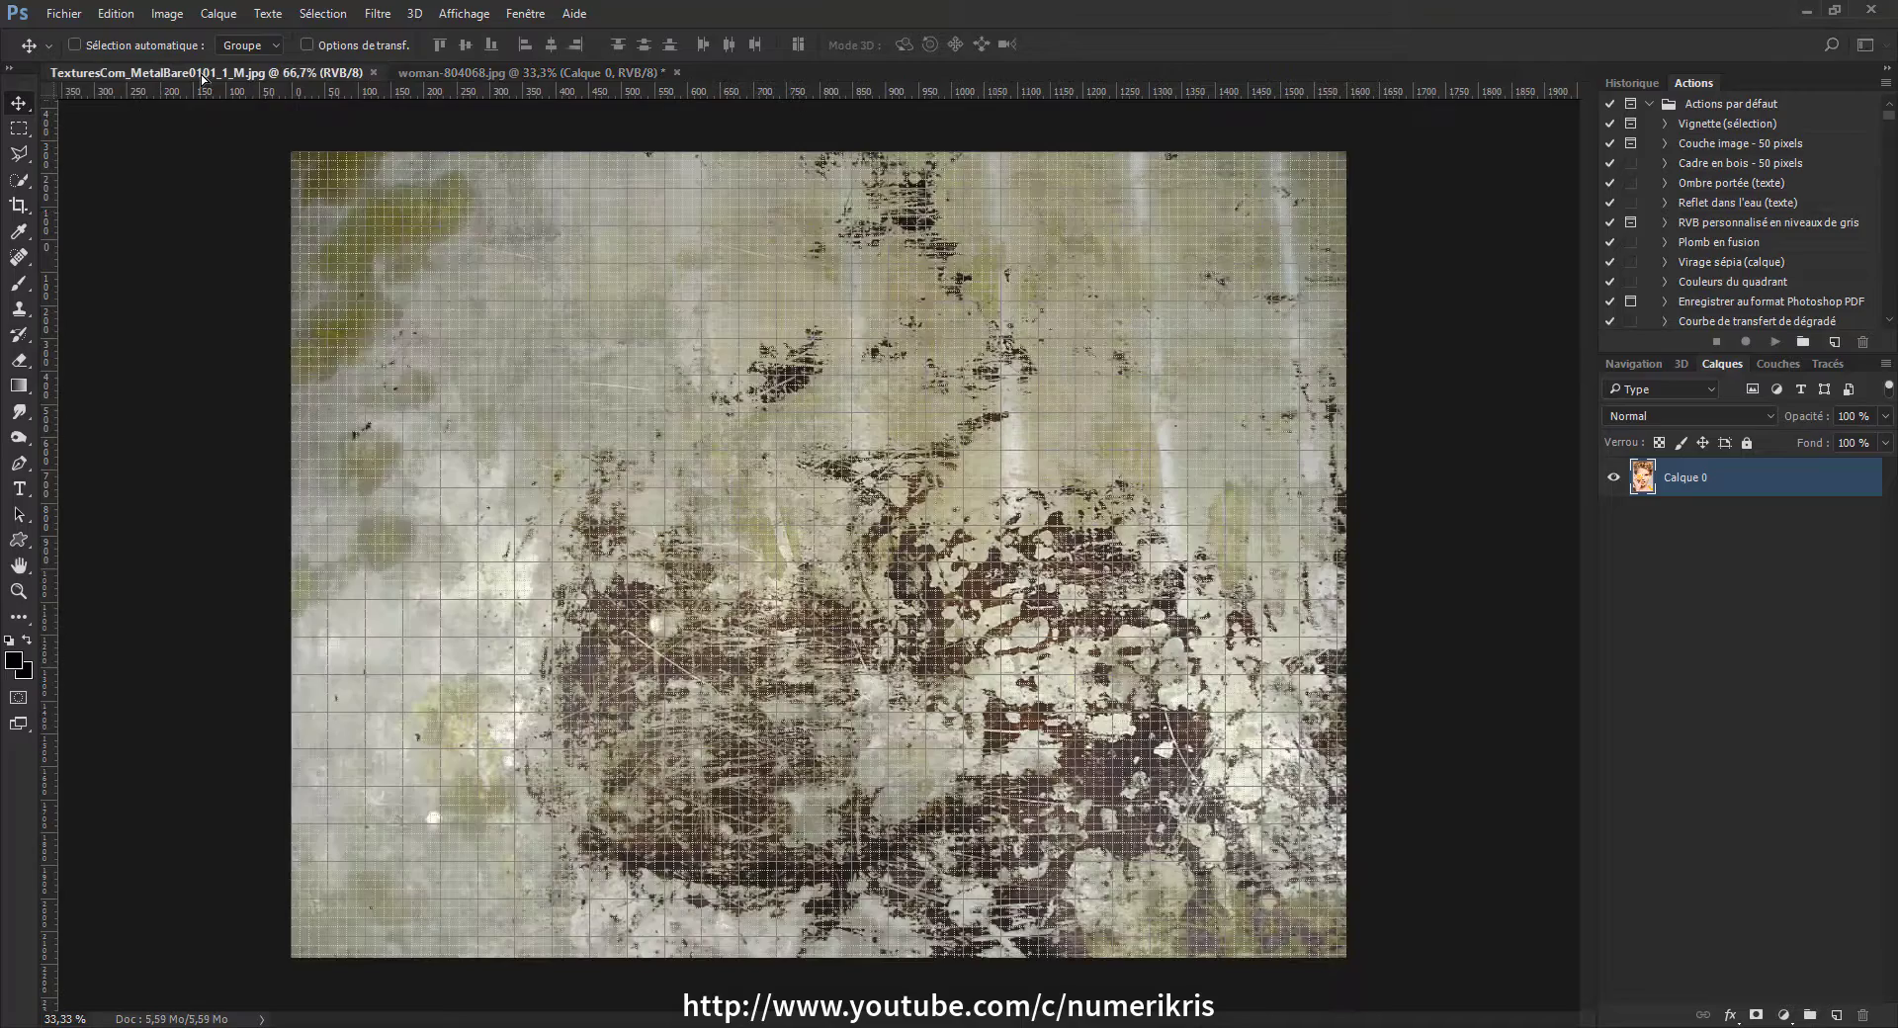
left_click_drag(203, 79, 842, 437)
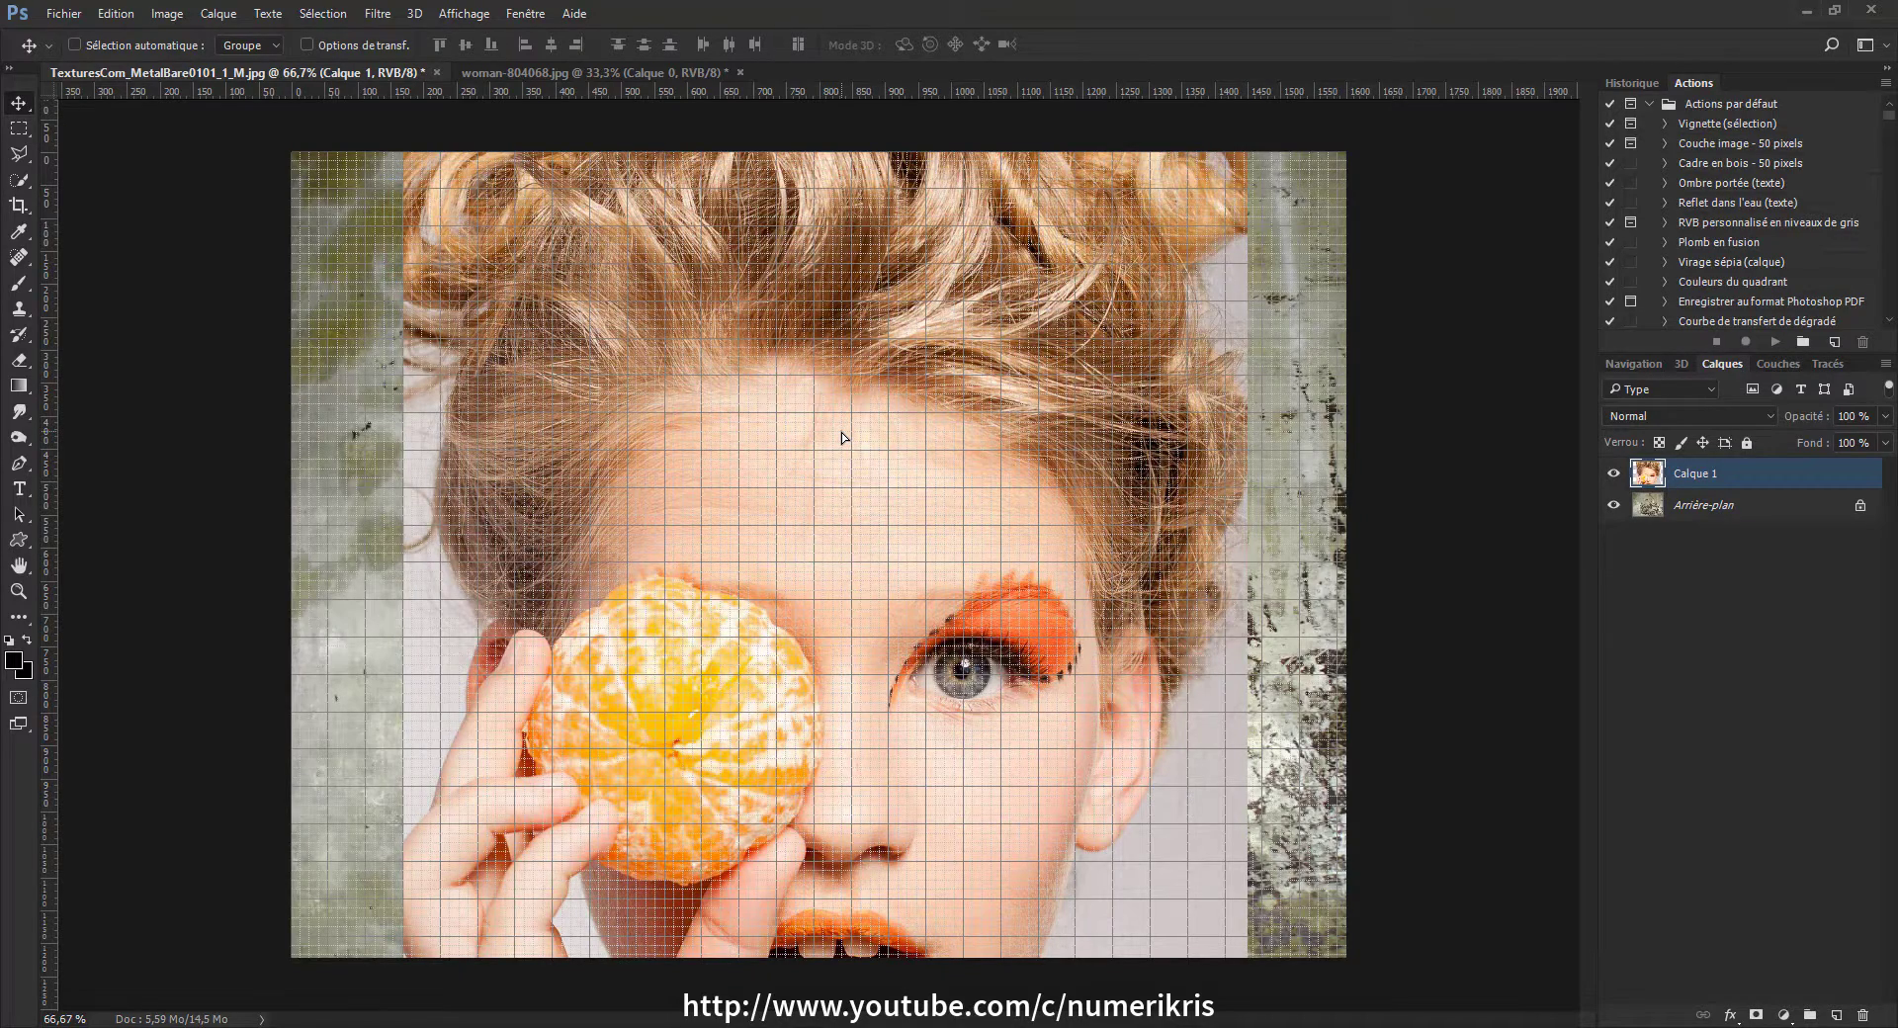
Hide the grid and scale the portrait layer proportionally to about 64% so it fits the canvas height
key("ctrl+h")
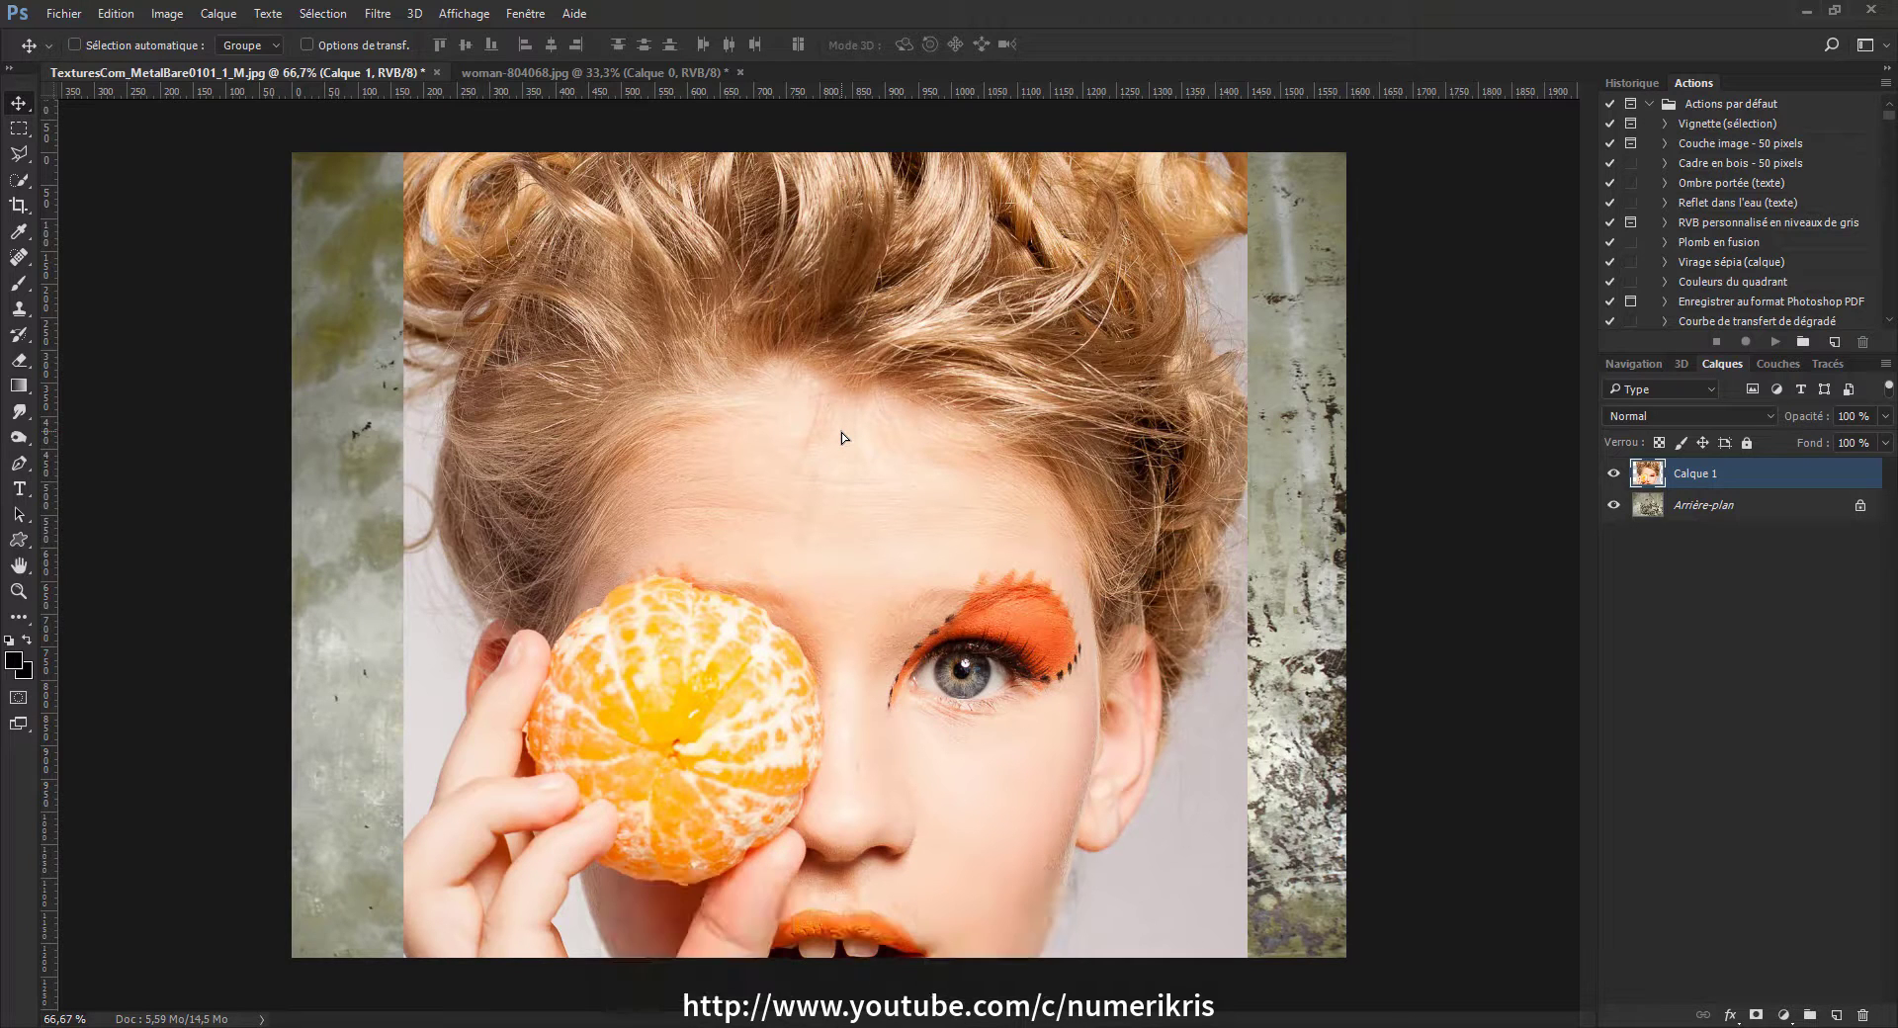
key("ctrl+t")
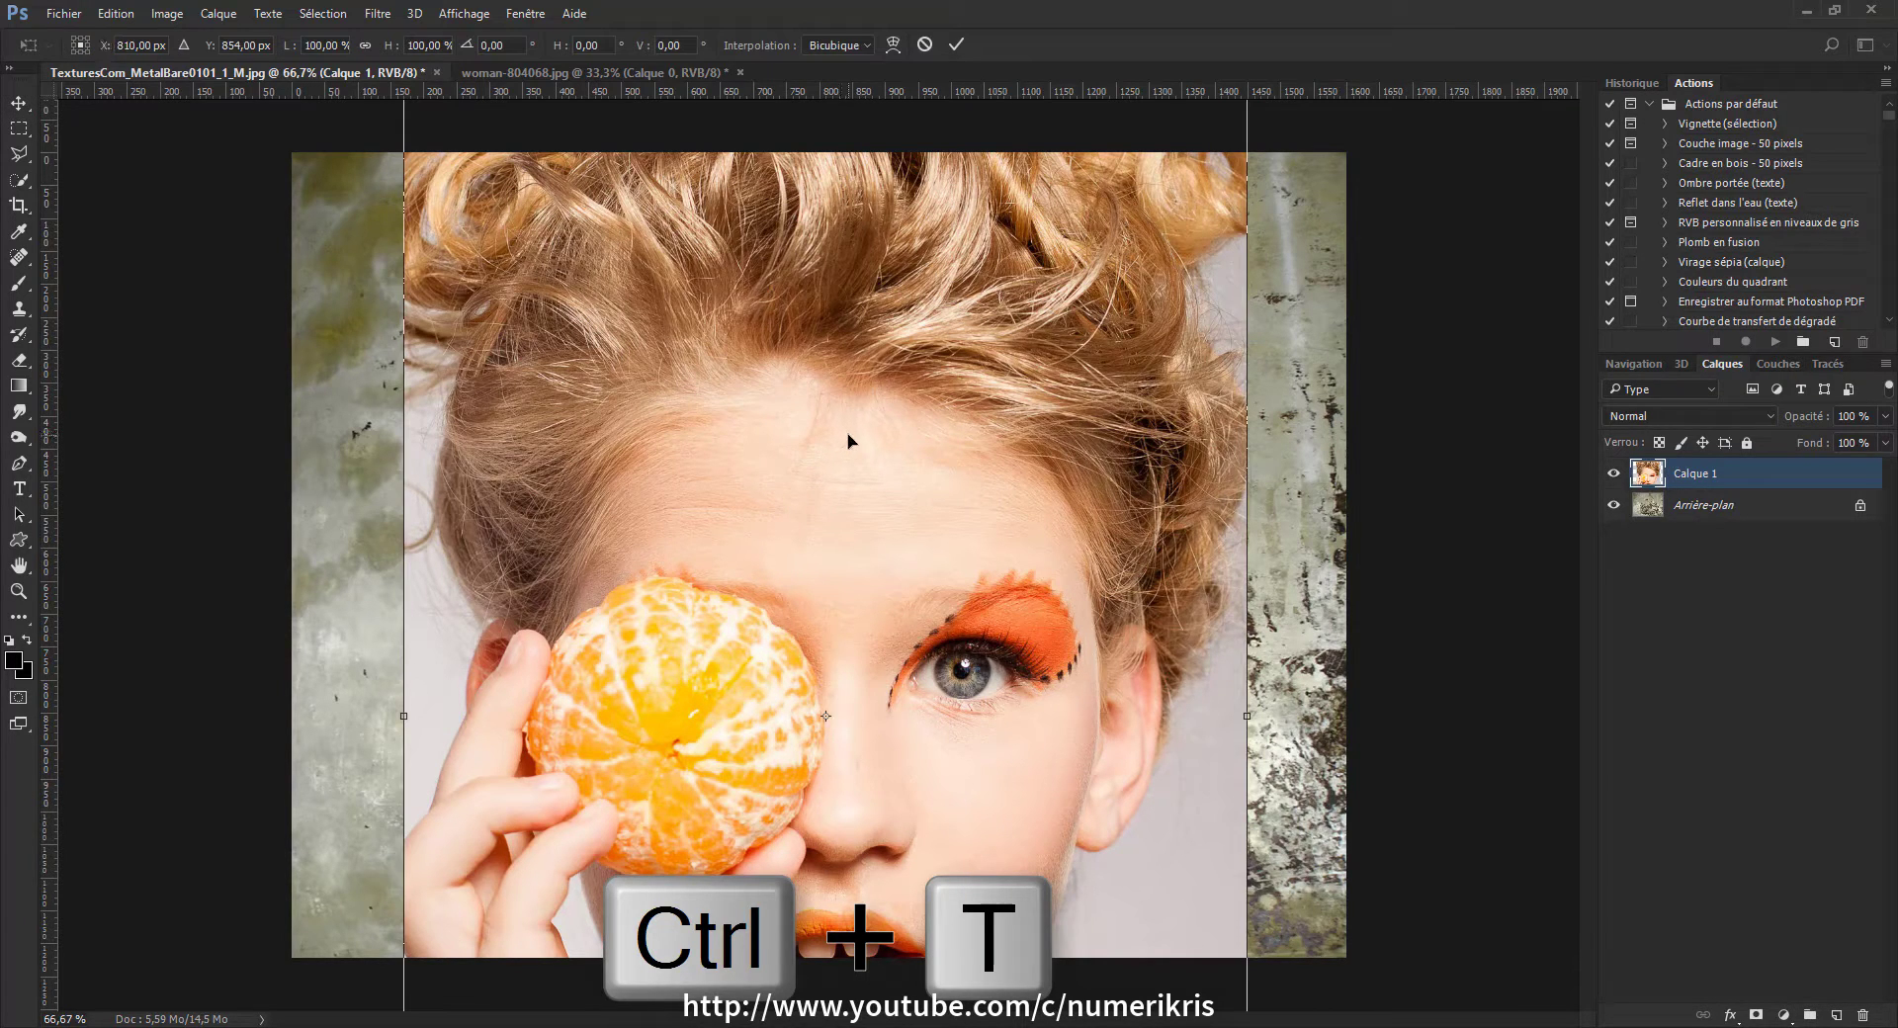
scroll(858, 443, "down", 3)
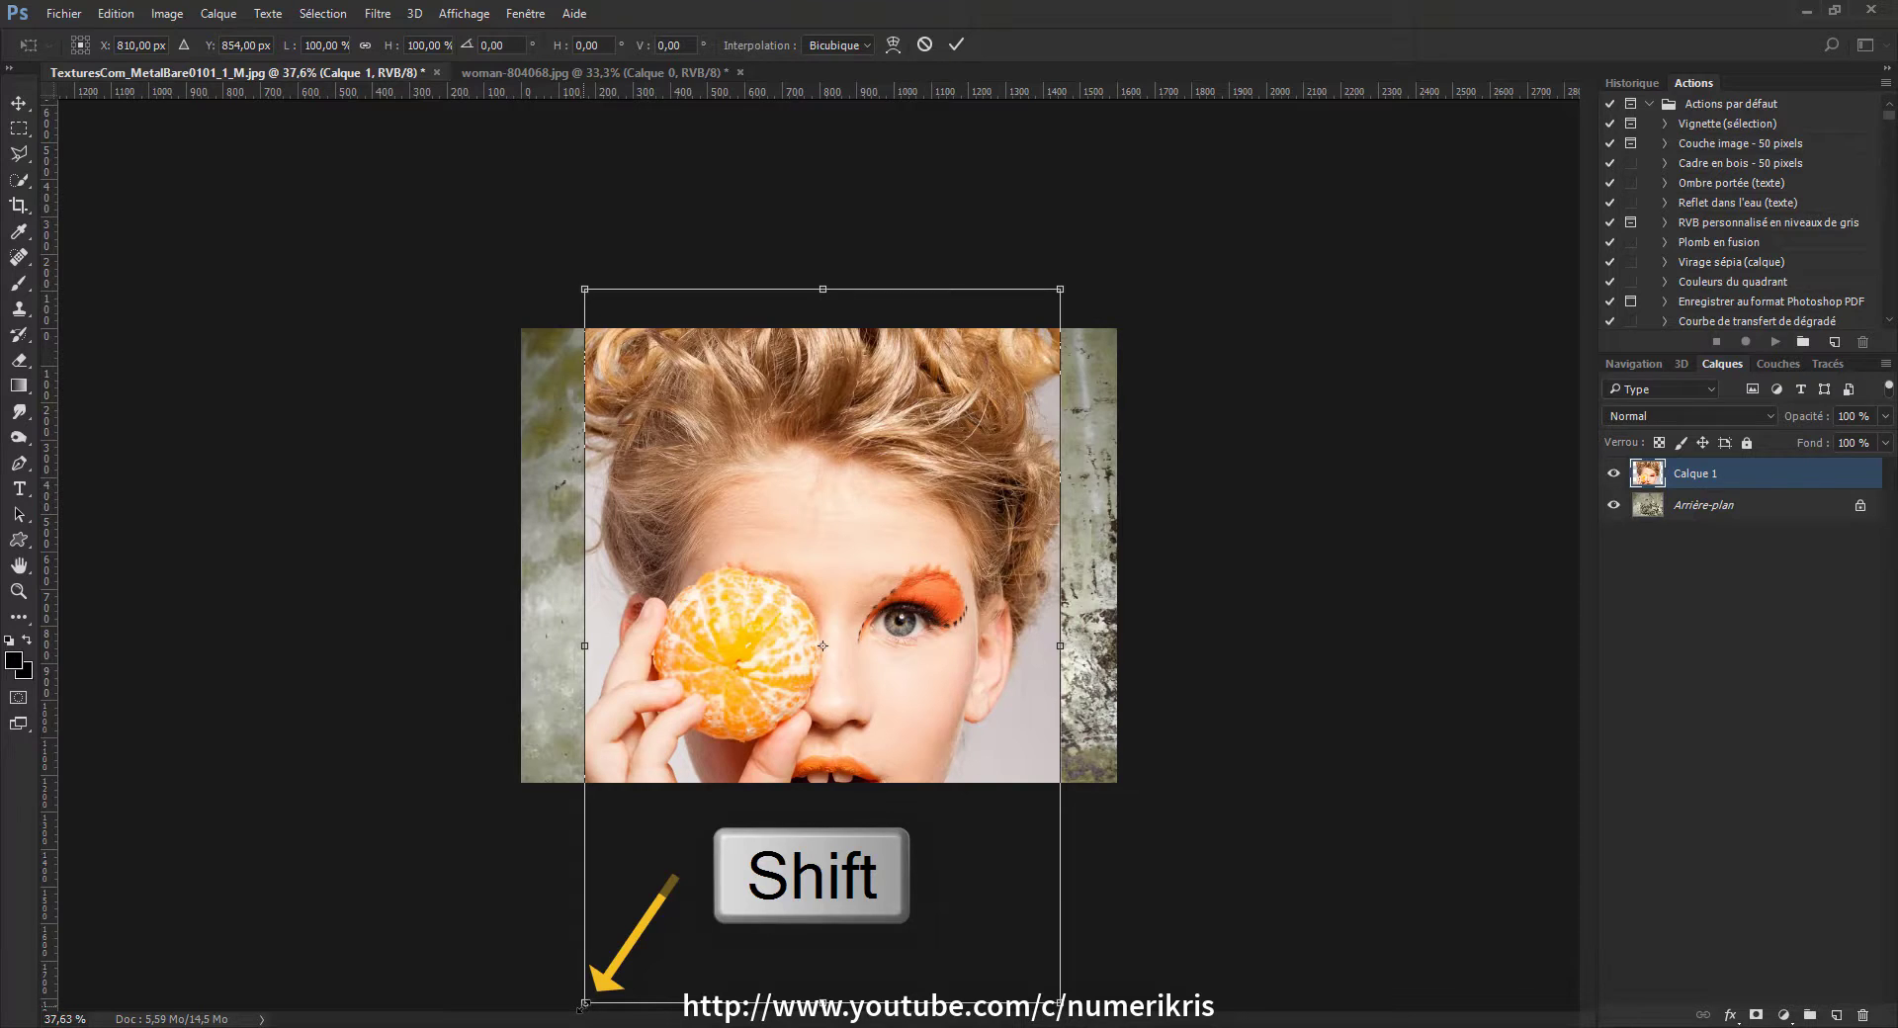
left_click_drag(584, 996, 731, 783)
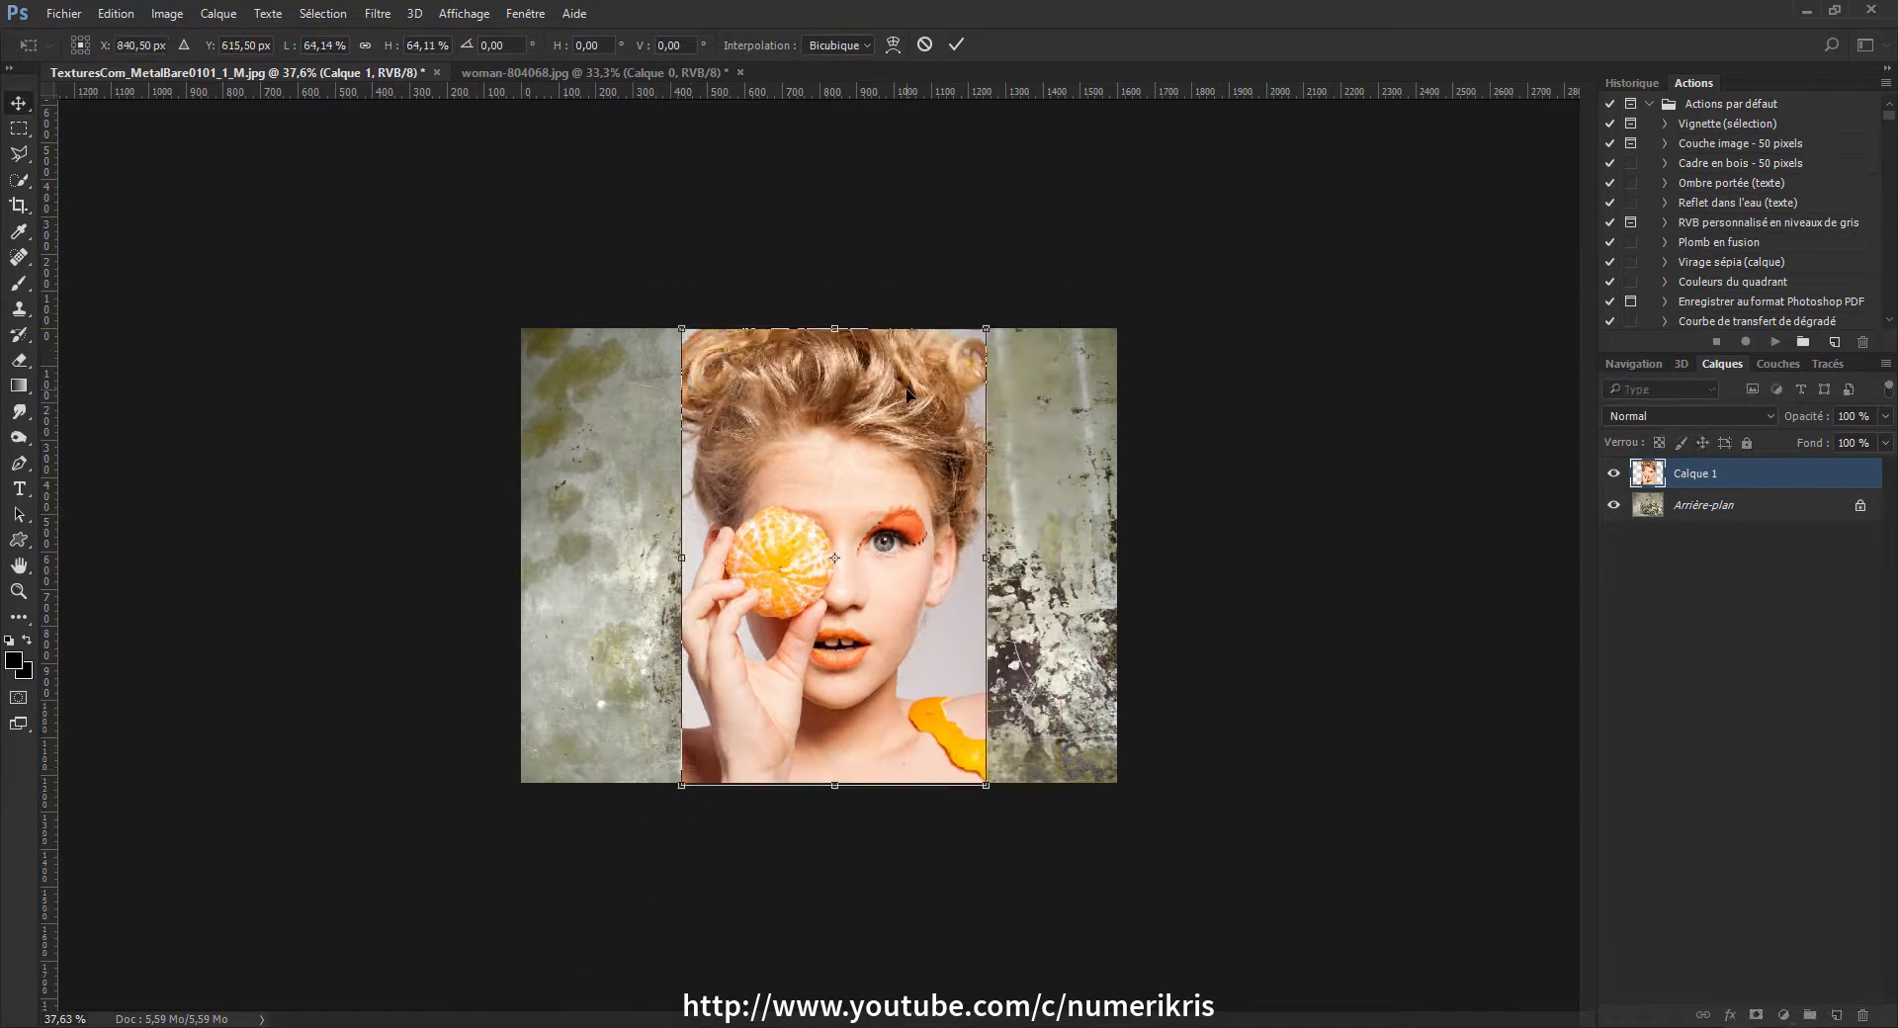
key("Return")
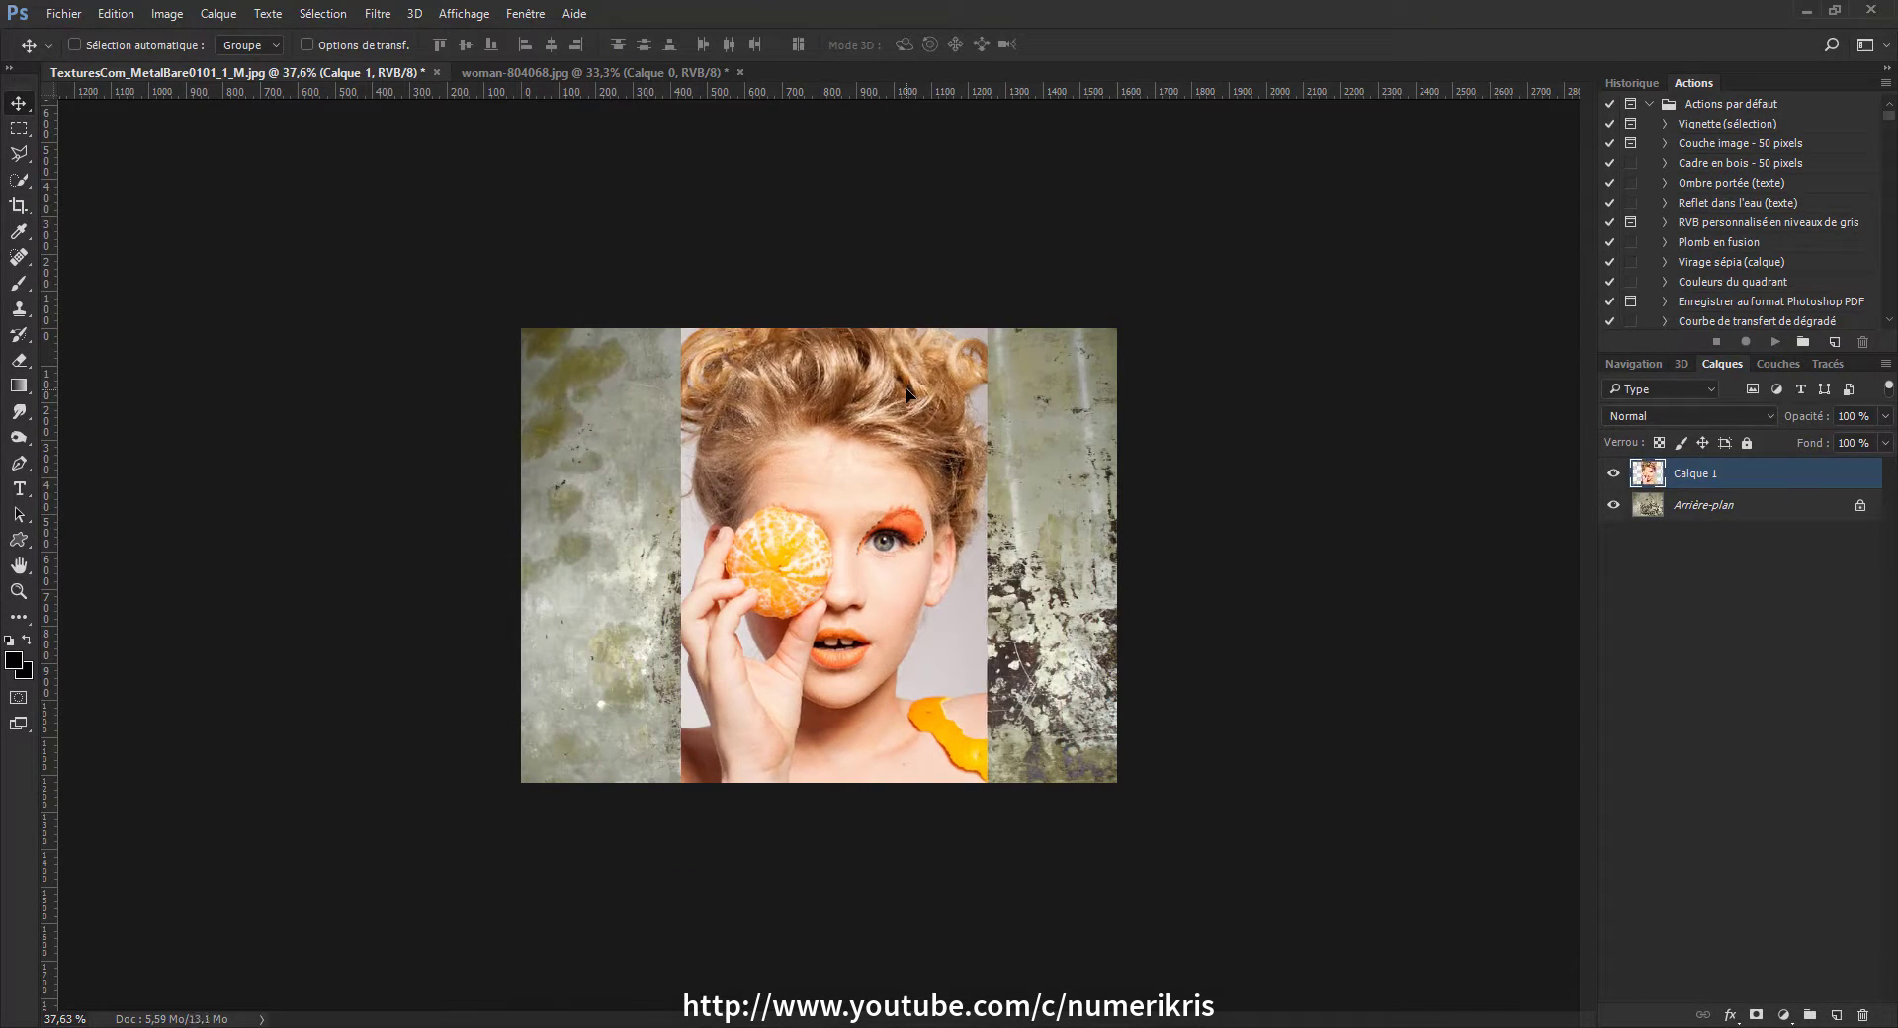
Unlock the texture's background layer and squeeze it horizontally to about 51% to match the portrait's width
left_click(1859, 505)
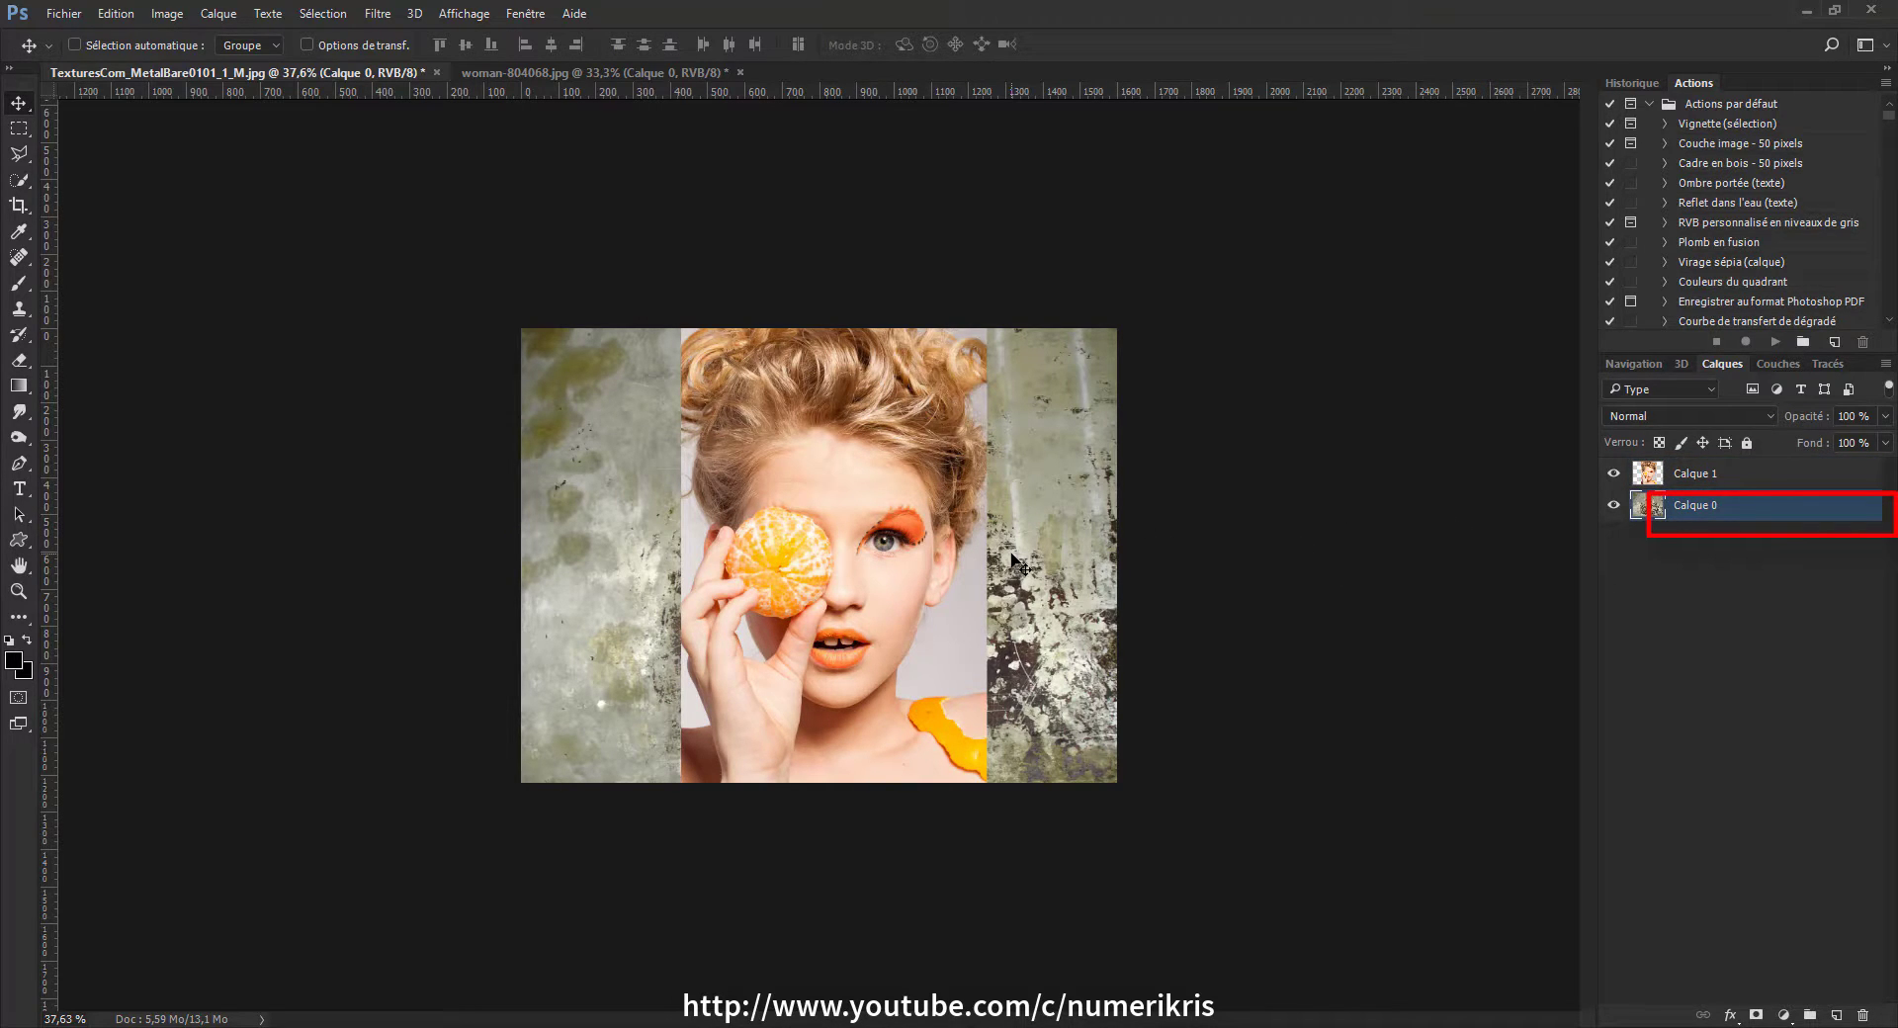
key("ctrl+t")
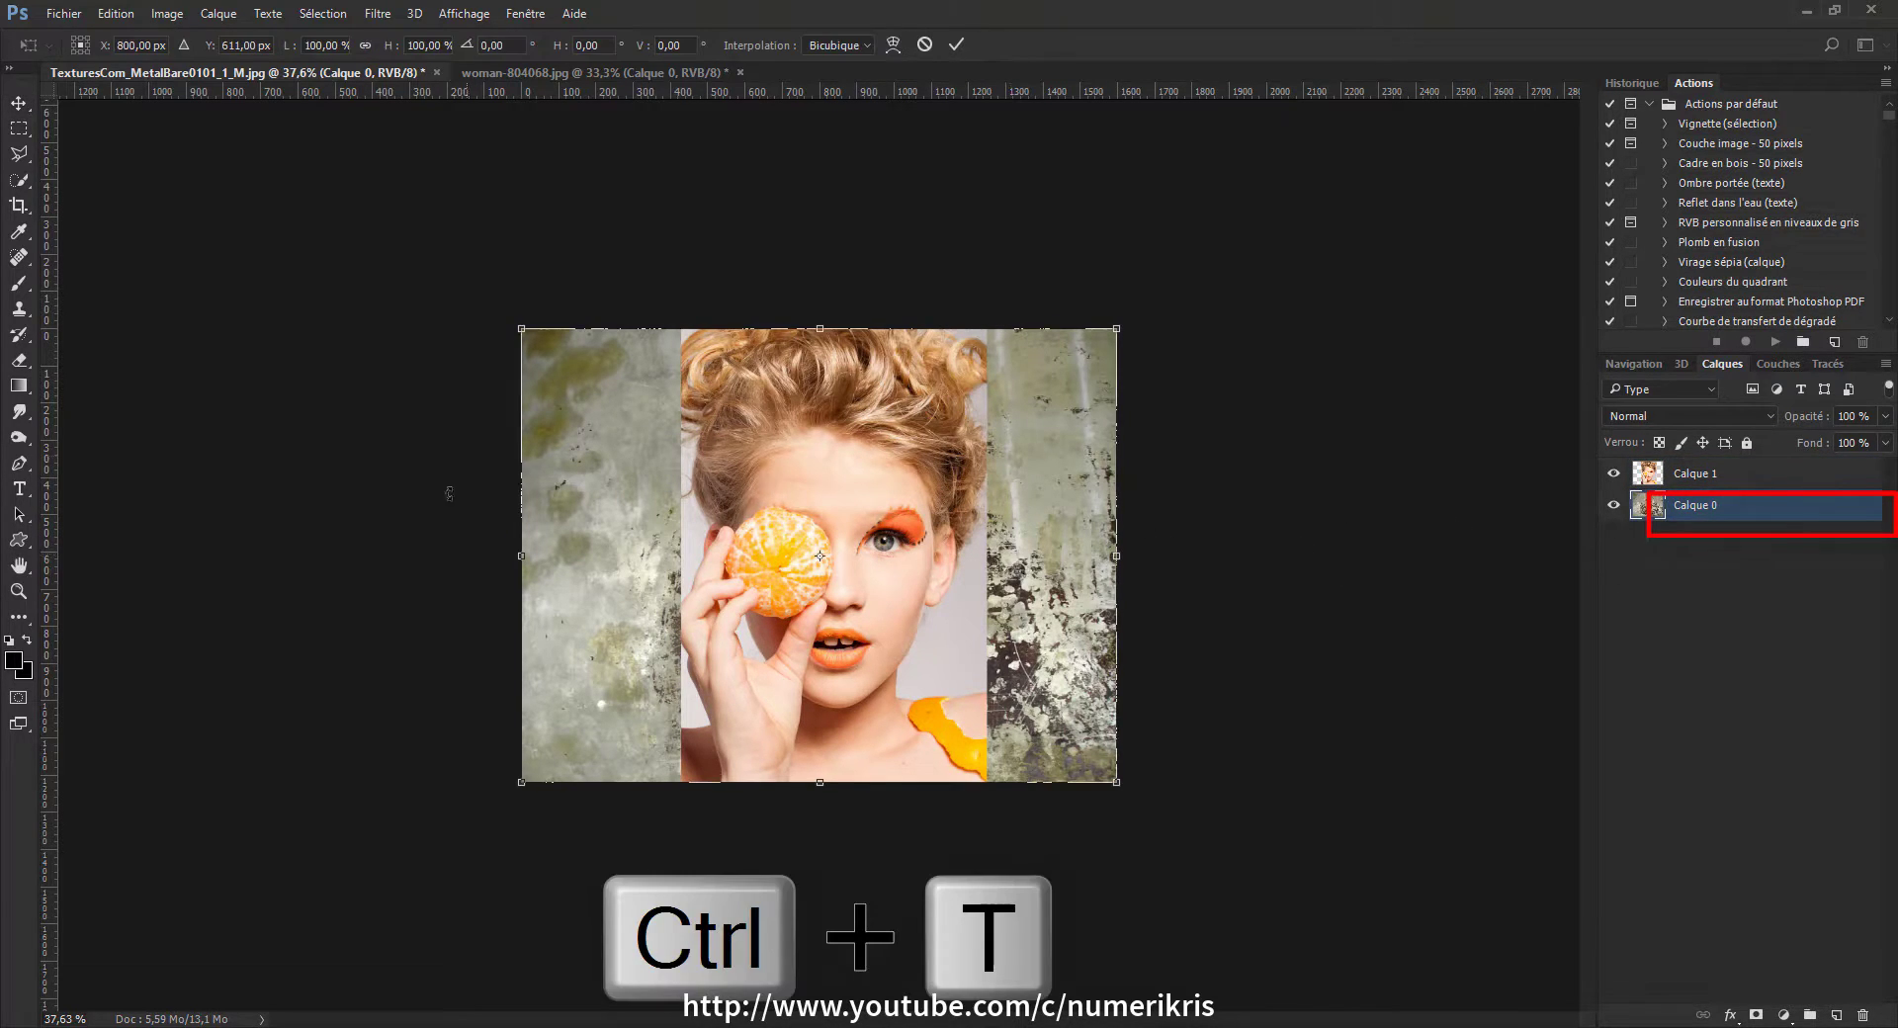
left_click_drag(532, 554, 678, 554)
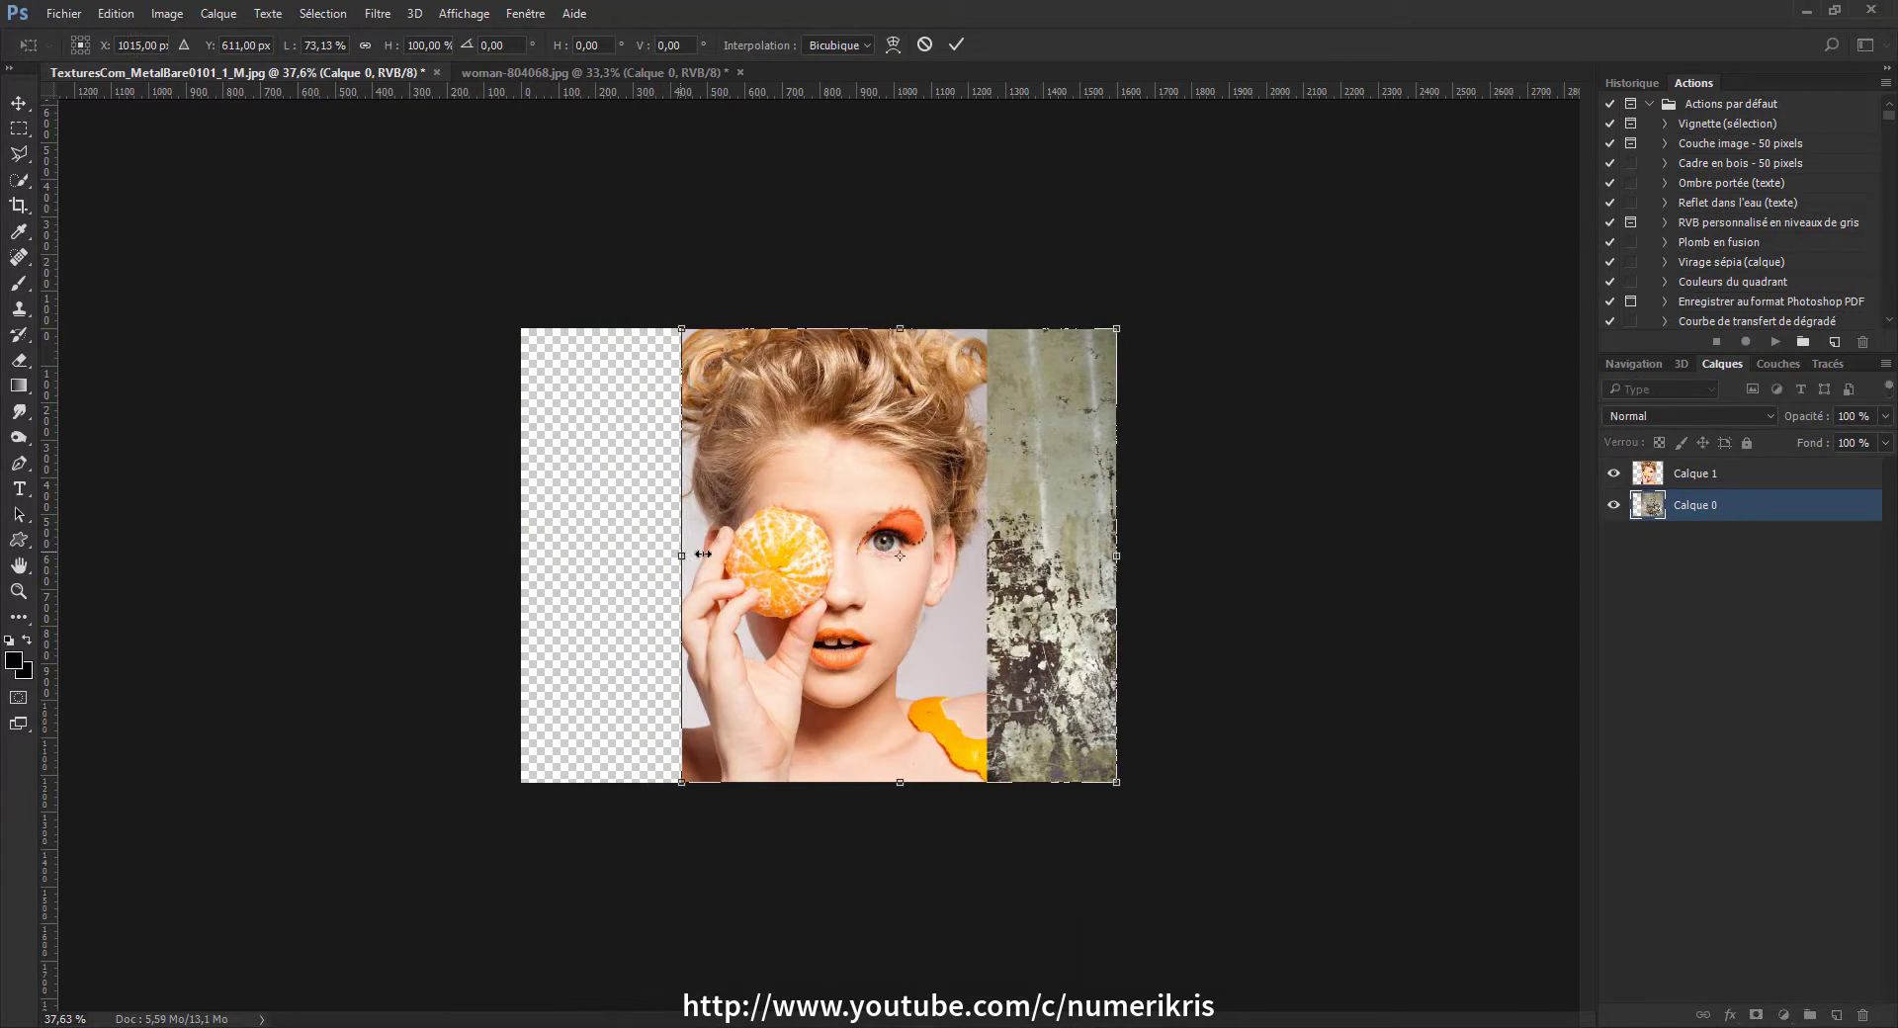
left_click_drag(1114, 556, 993, 551)
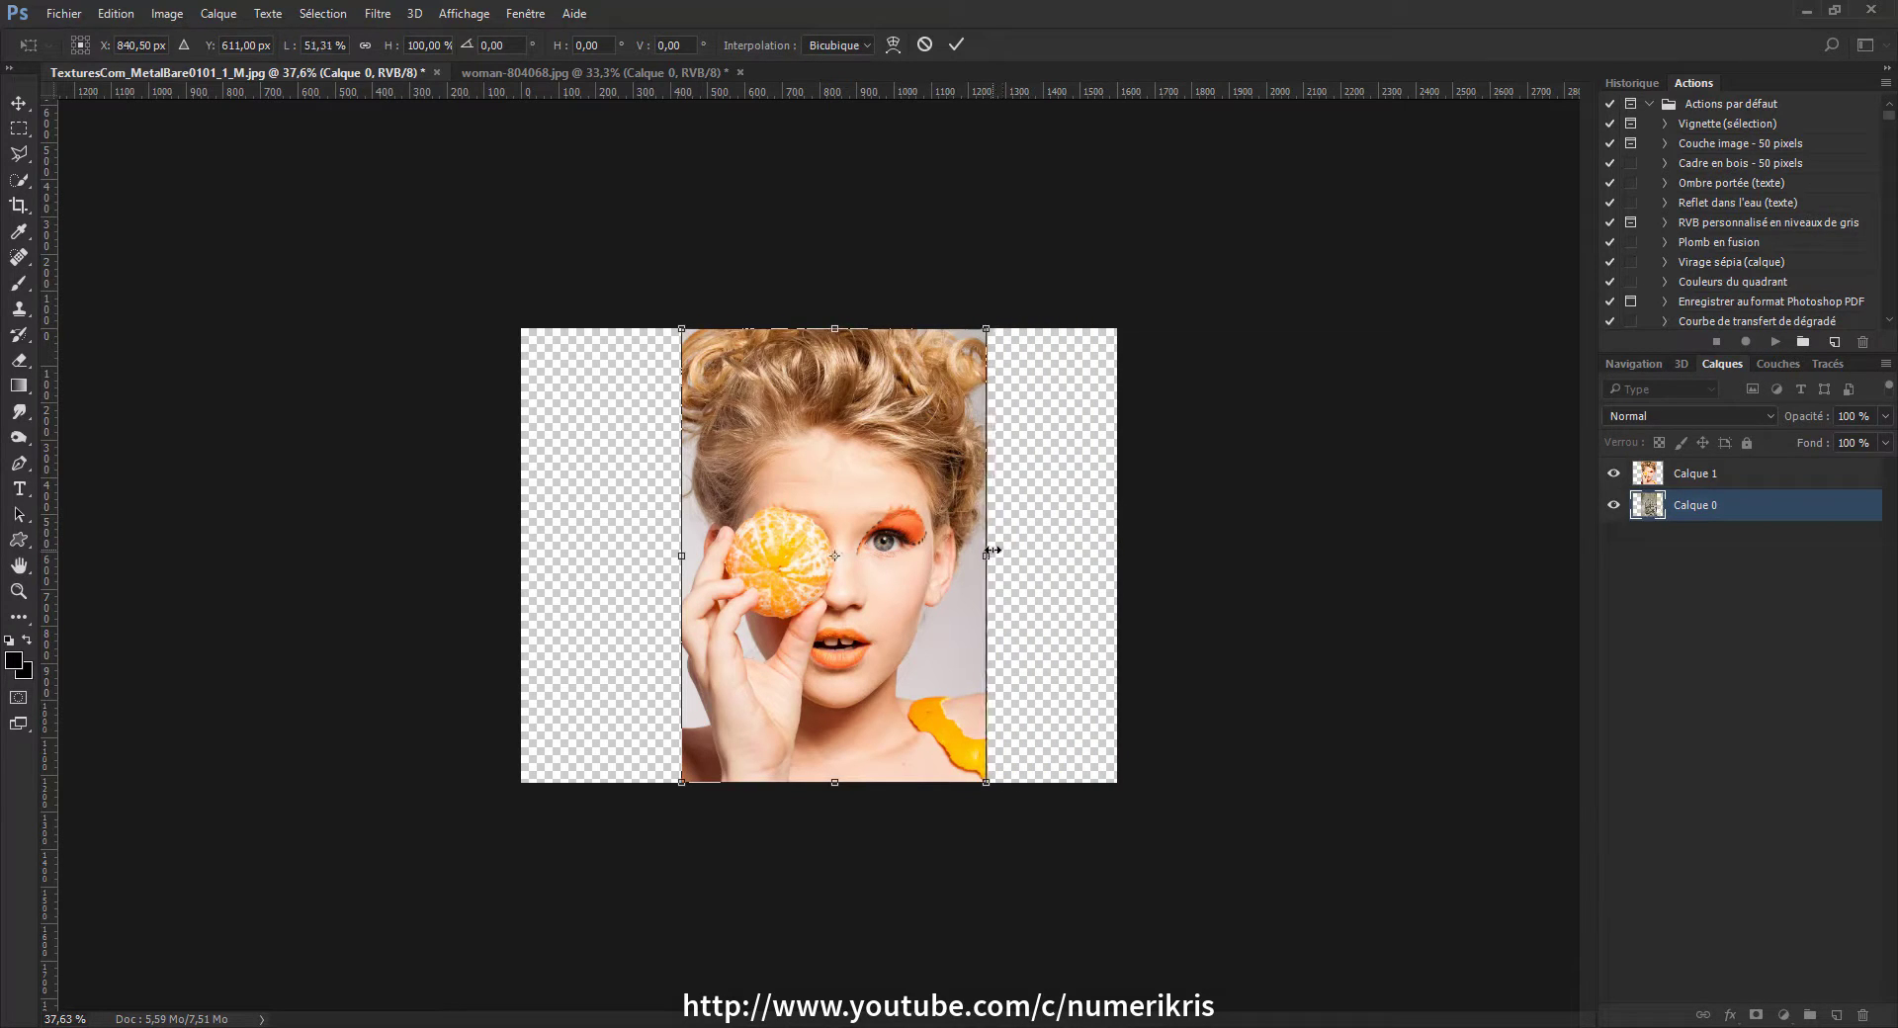
left_click(956, 45)
Crop the canvas to the portrait's width, removing the transparent areas on both sides
left_click(20, 206)
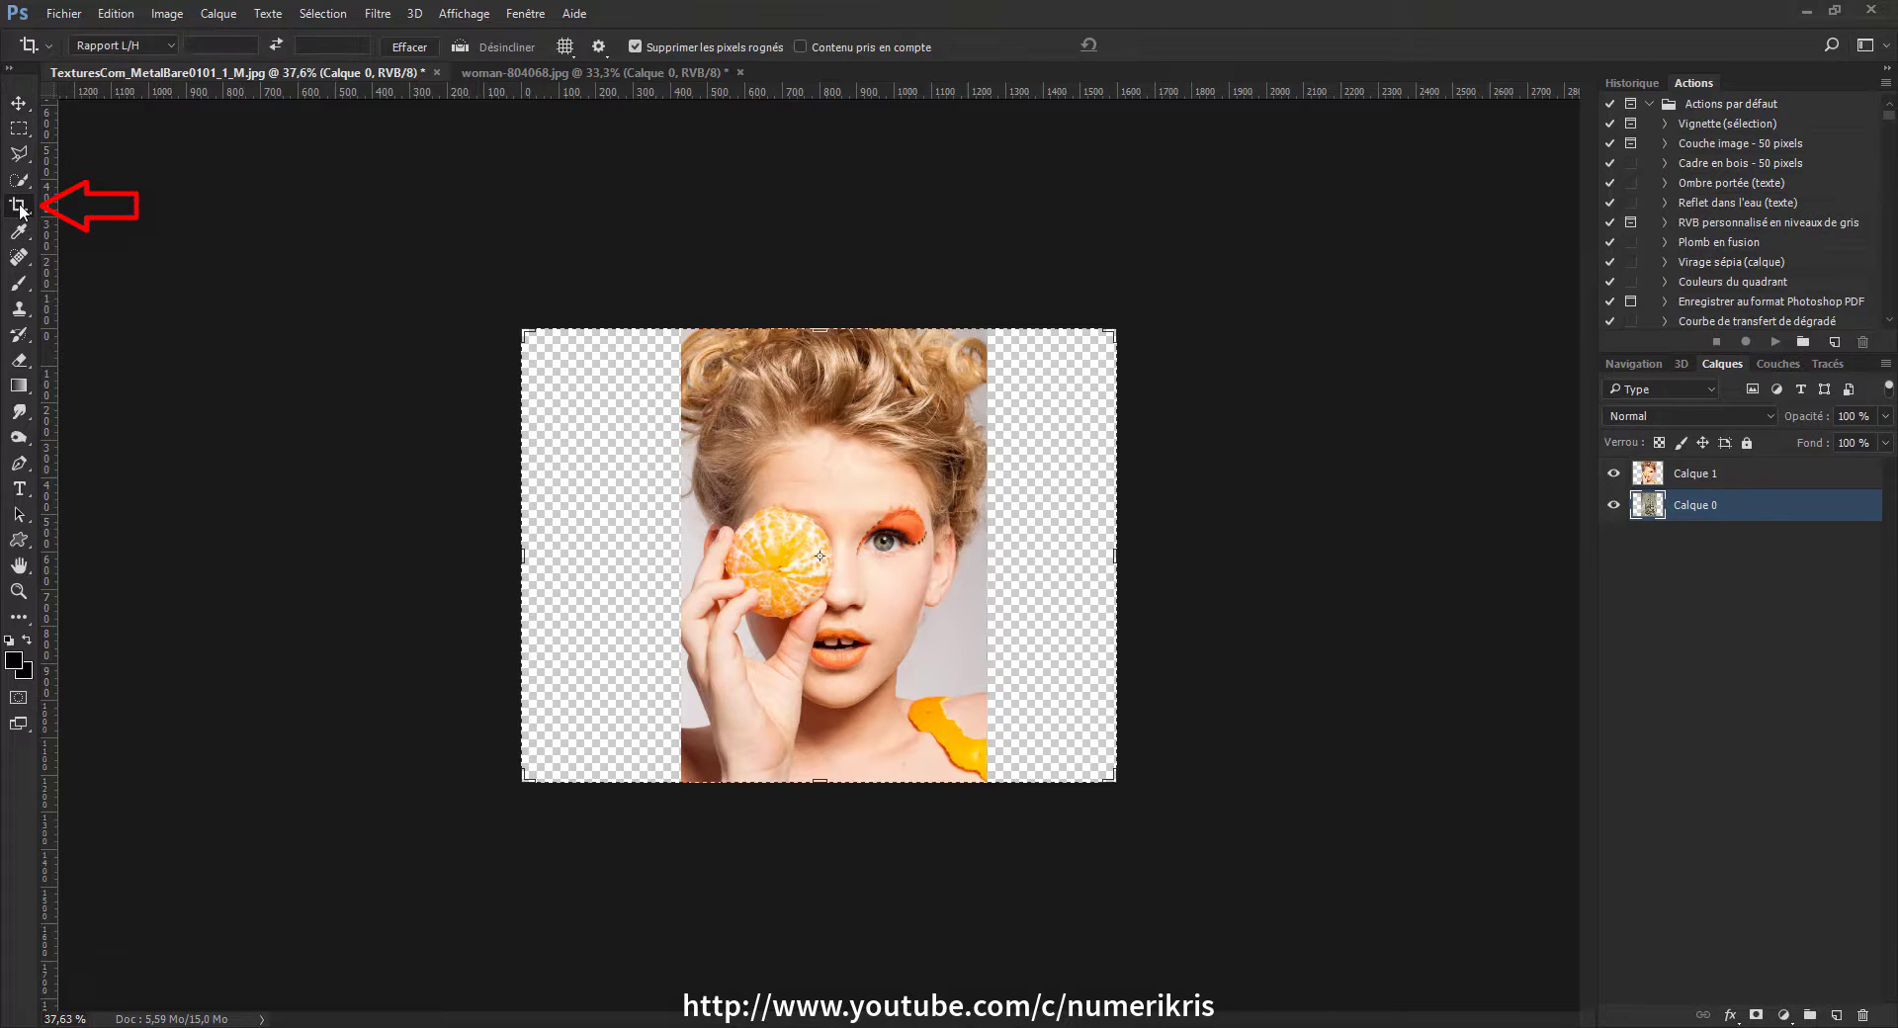
left_click_drag(523, 557, 604, 556)
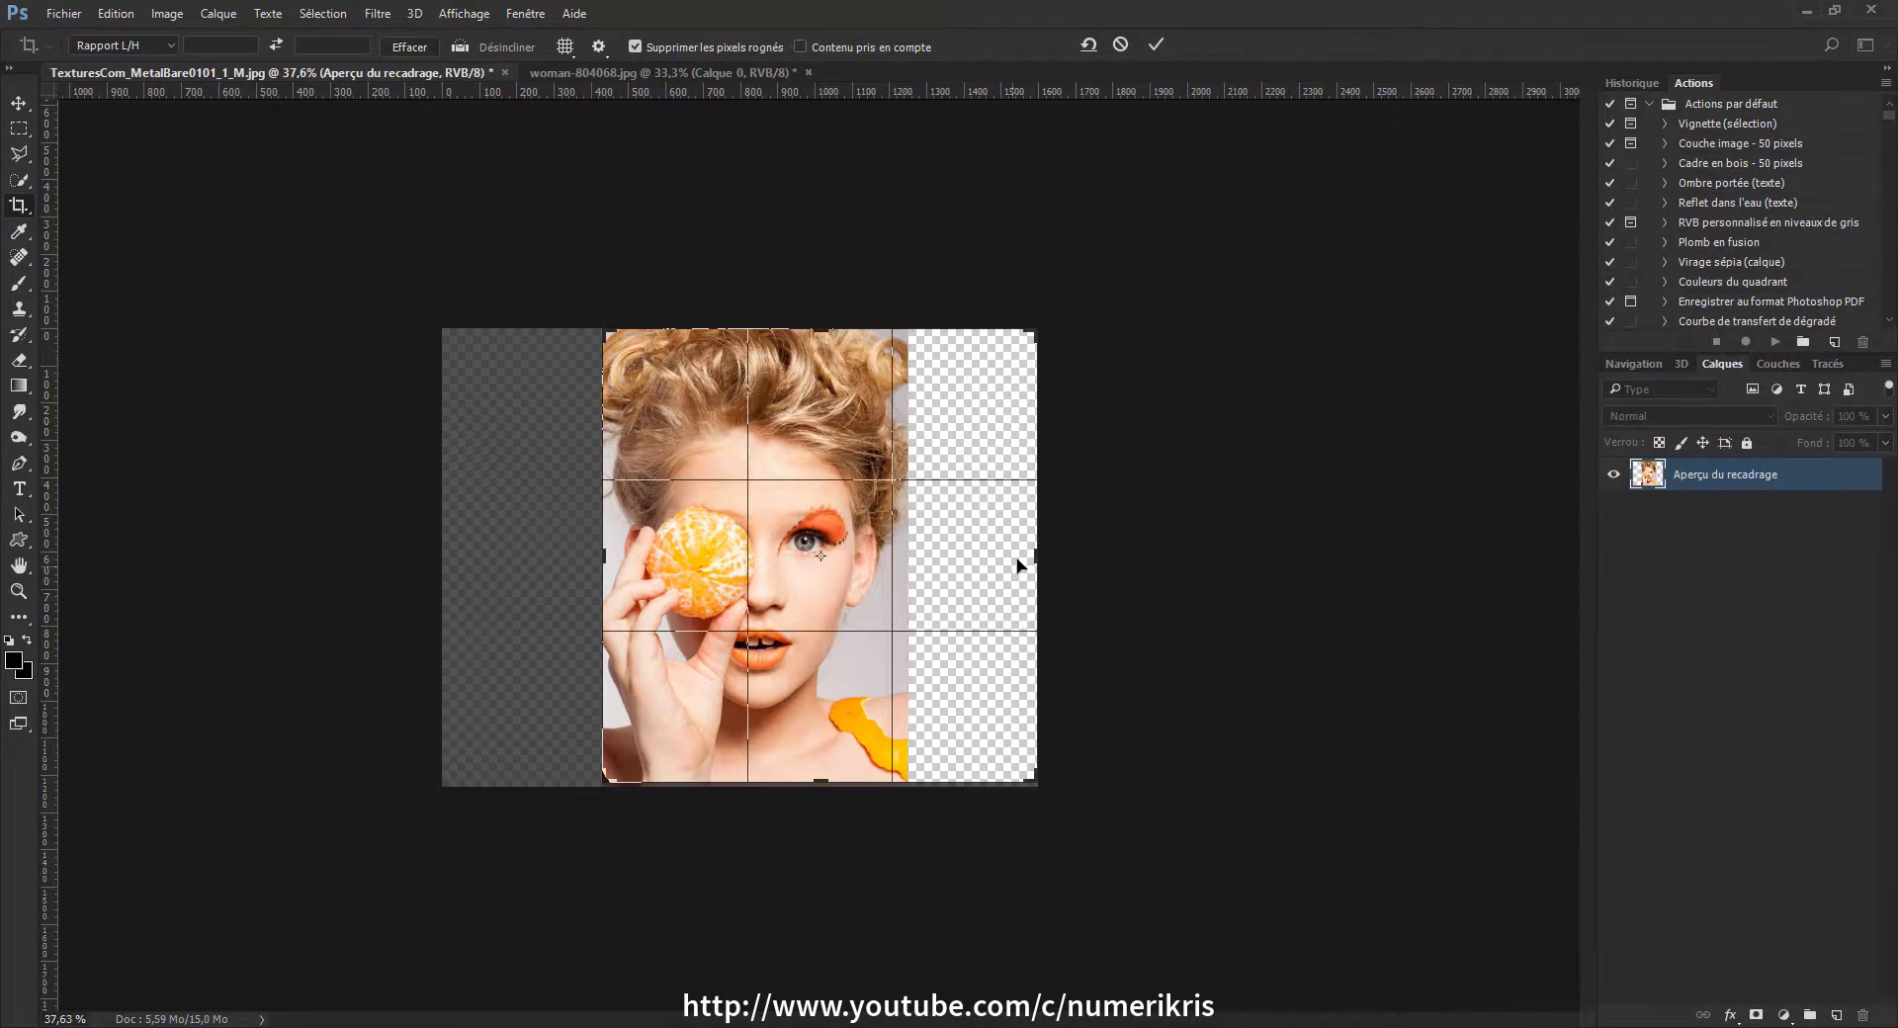
mouse_move(965, 558)
left_mouse_down()
mouse_move(882, 557)
mouse_move(979, 557)
left_mouse_up()
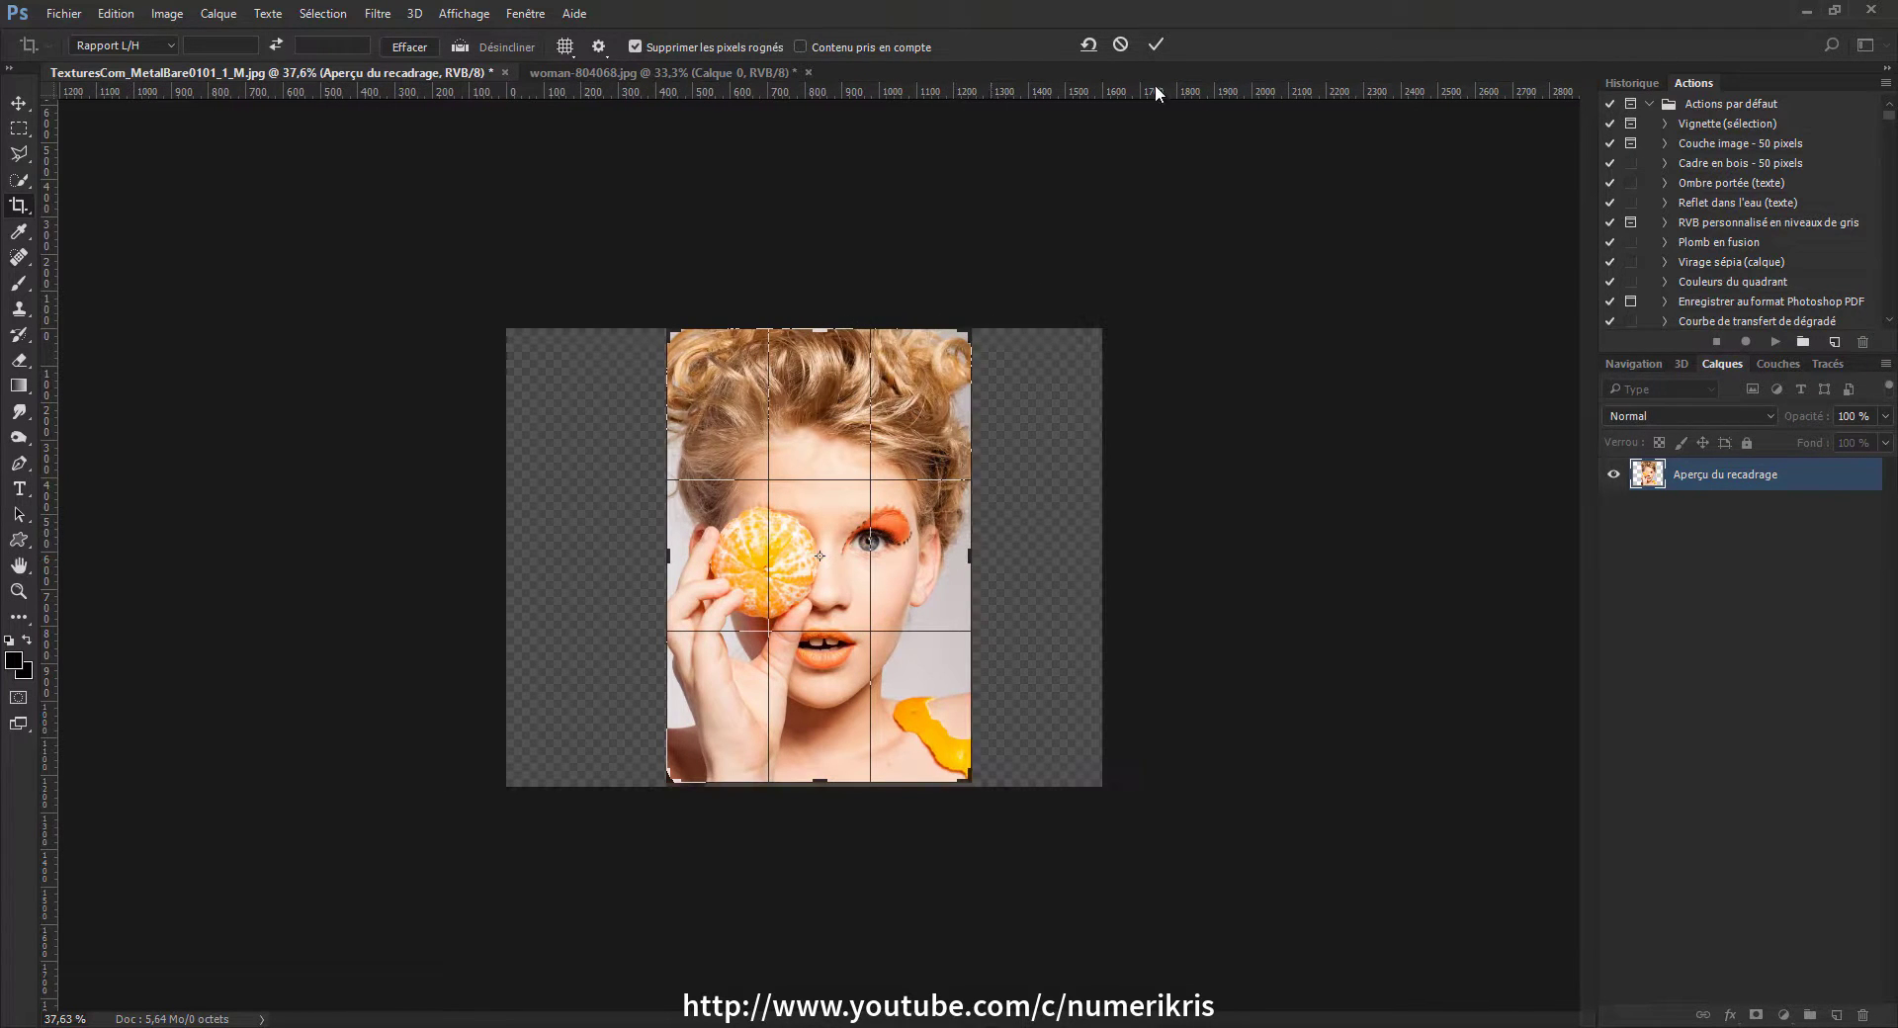
left_click(1155, 44)
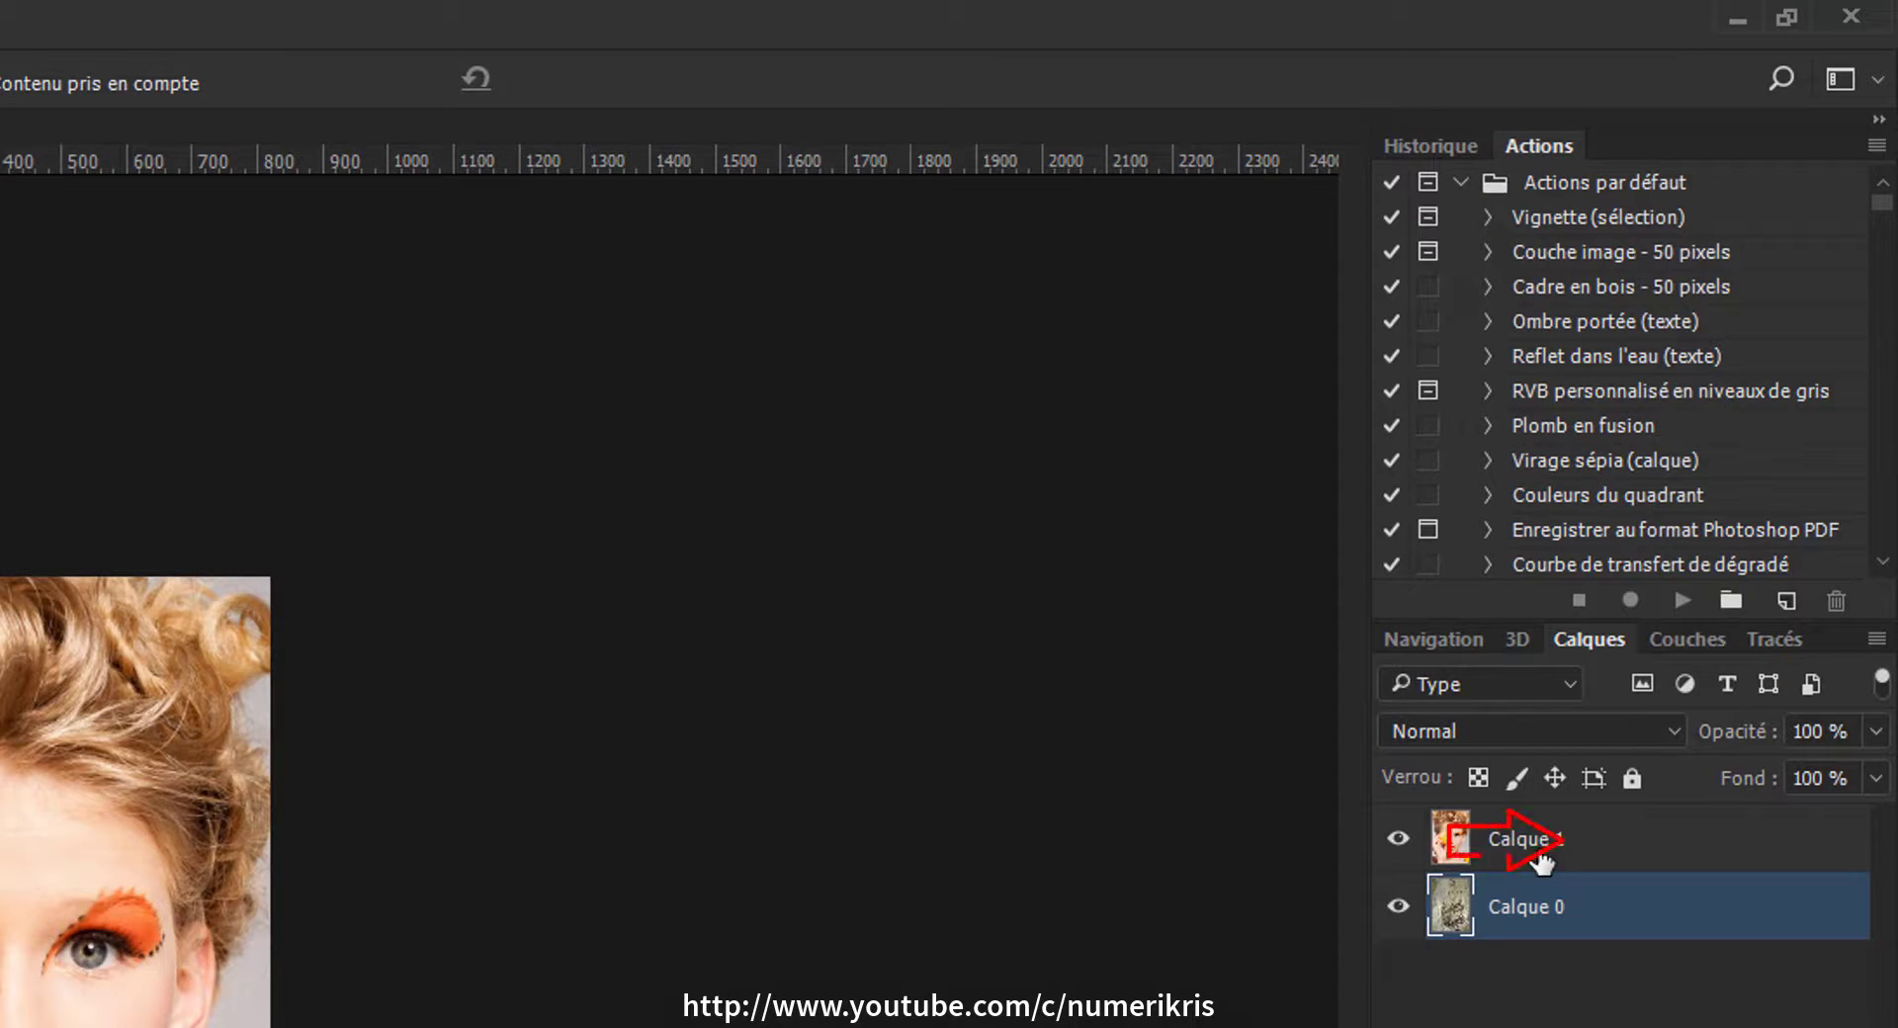
Convert the portrait layer Calque 1 to a smart object and duplicate it
left_click(1538, 860)
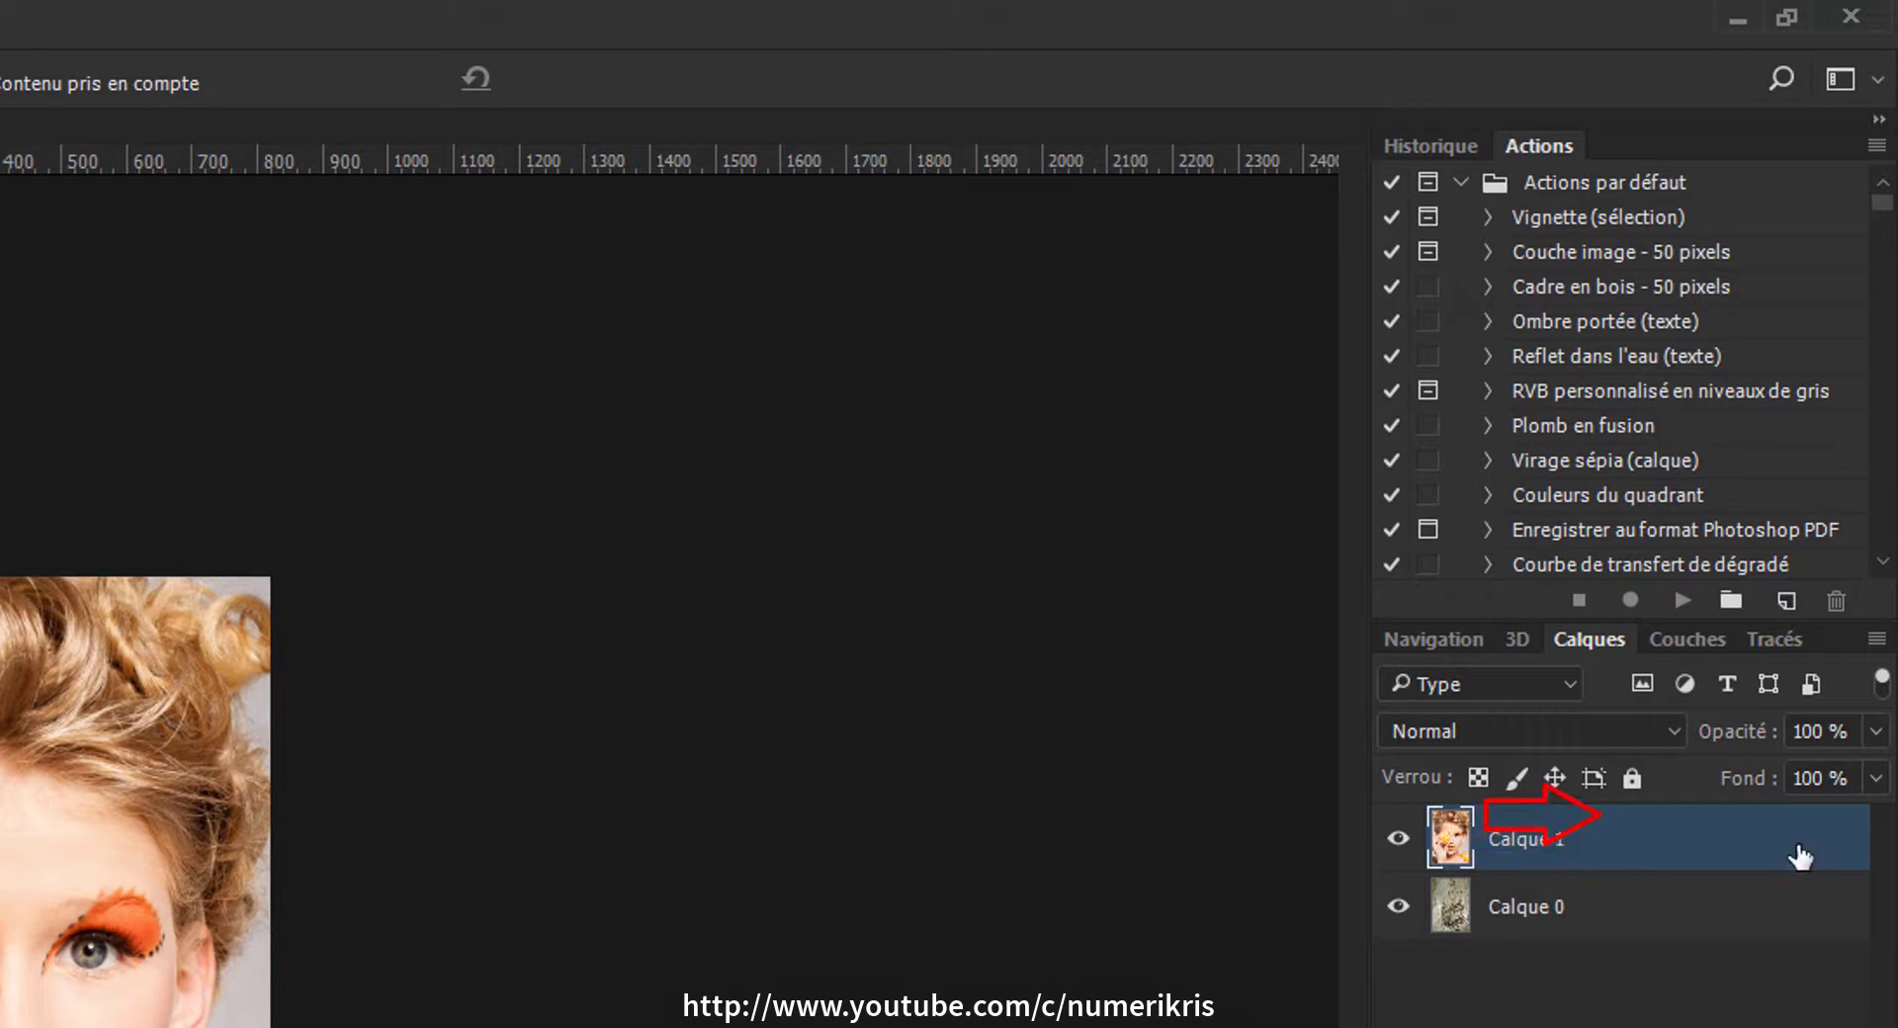
left_click(1875, 640)
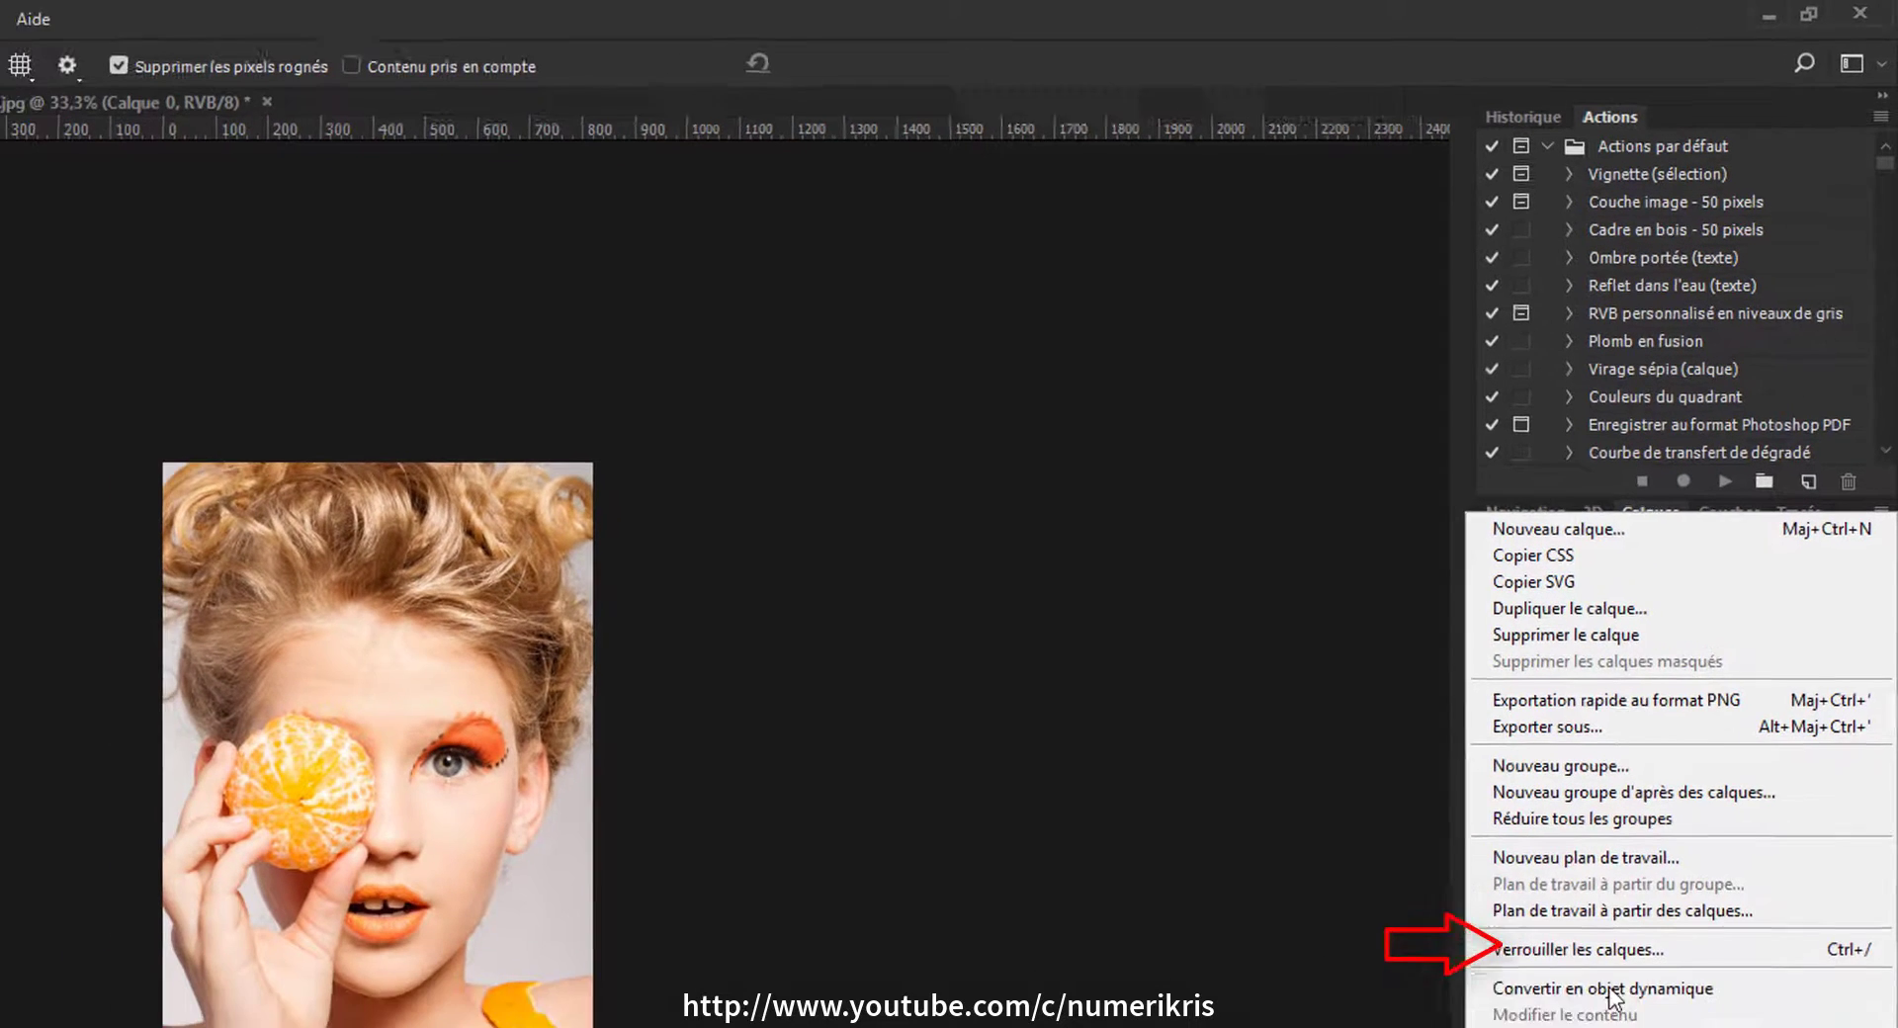
left_click(1606, 989)
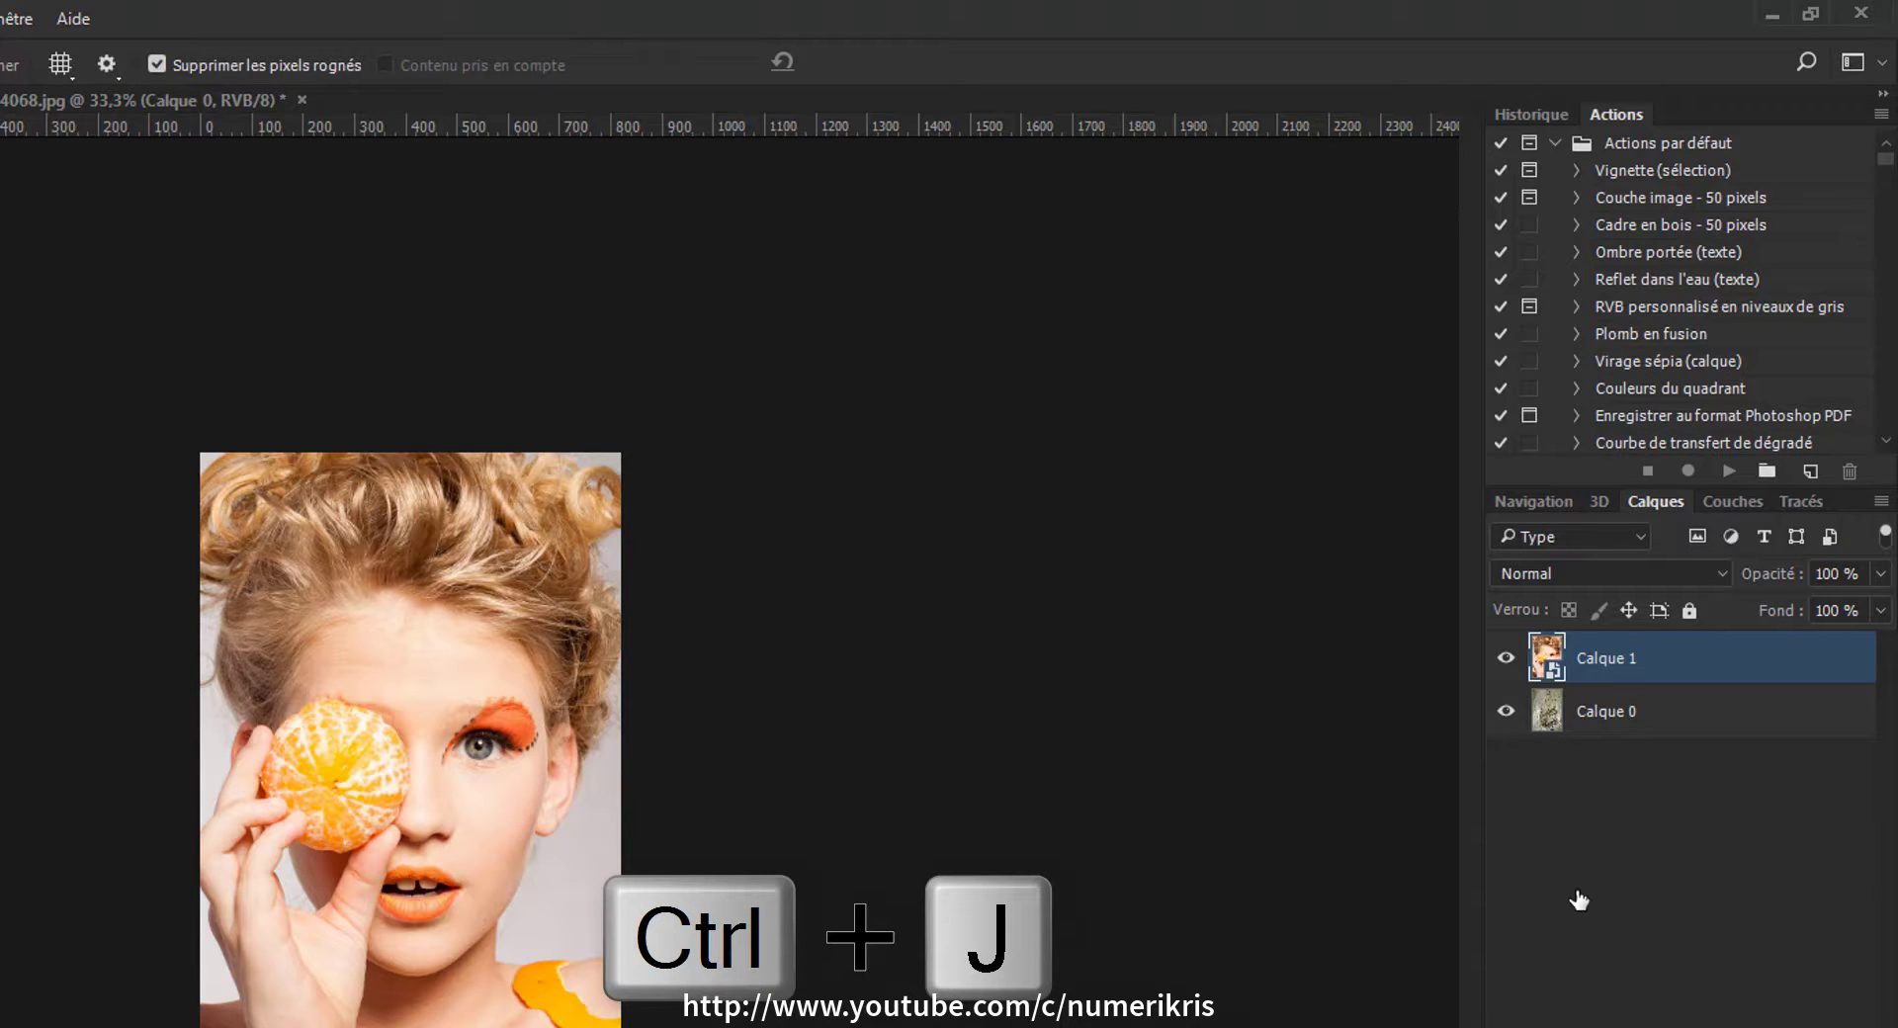
key("ctrl+j")
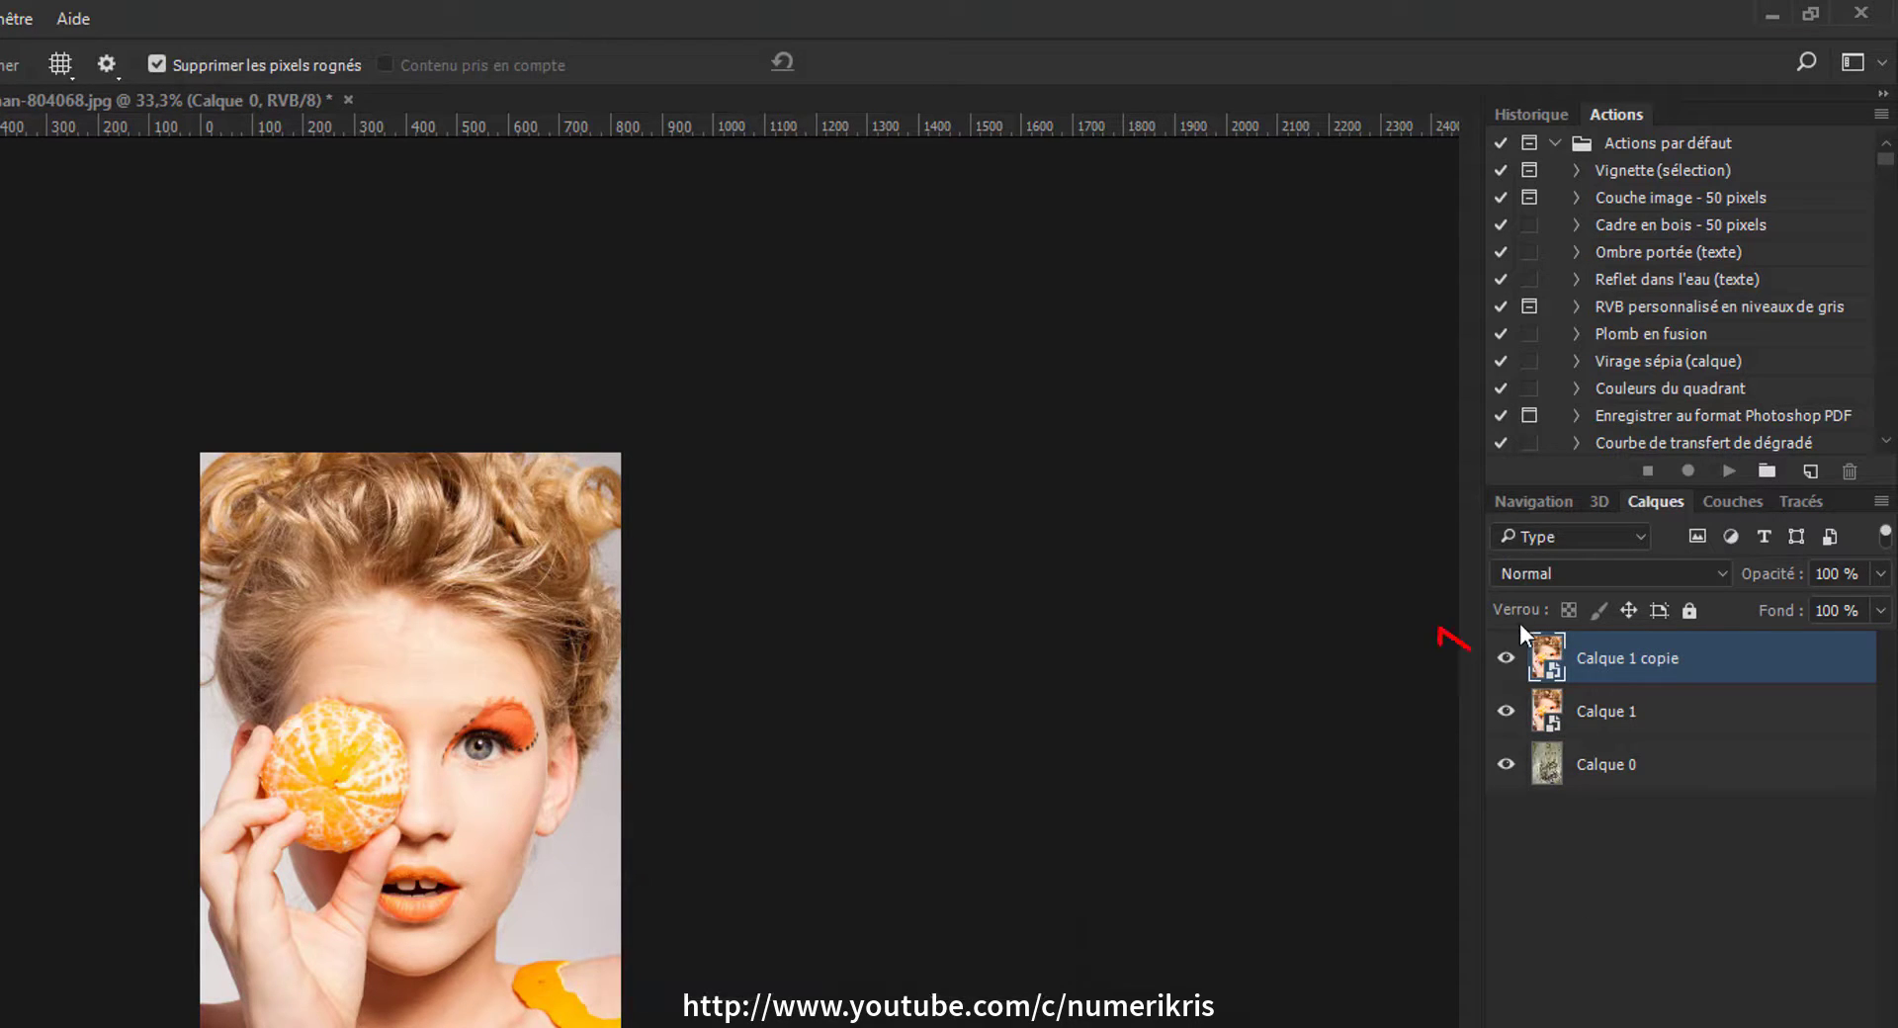
Hide the duplicated portrait layer and set the blend mode of Calque 1 to Densité couleur +
left_click(1505, 660)
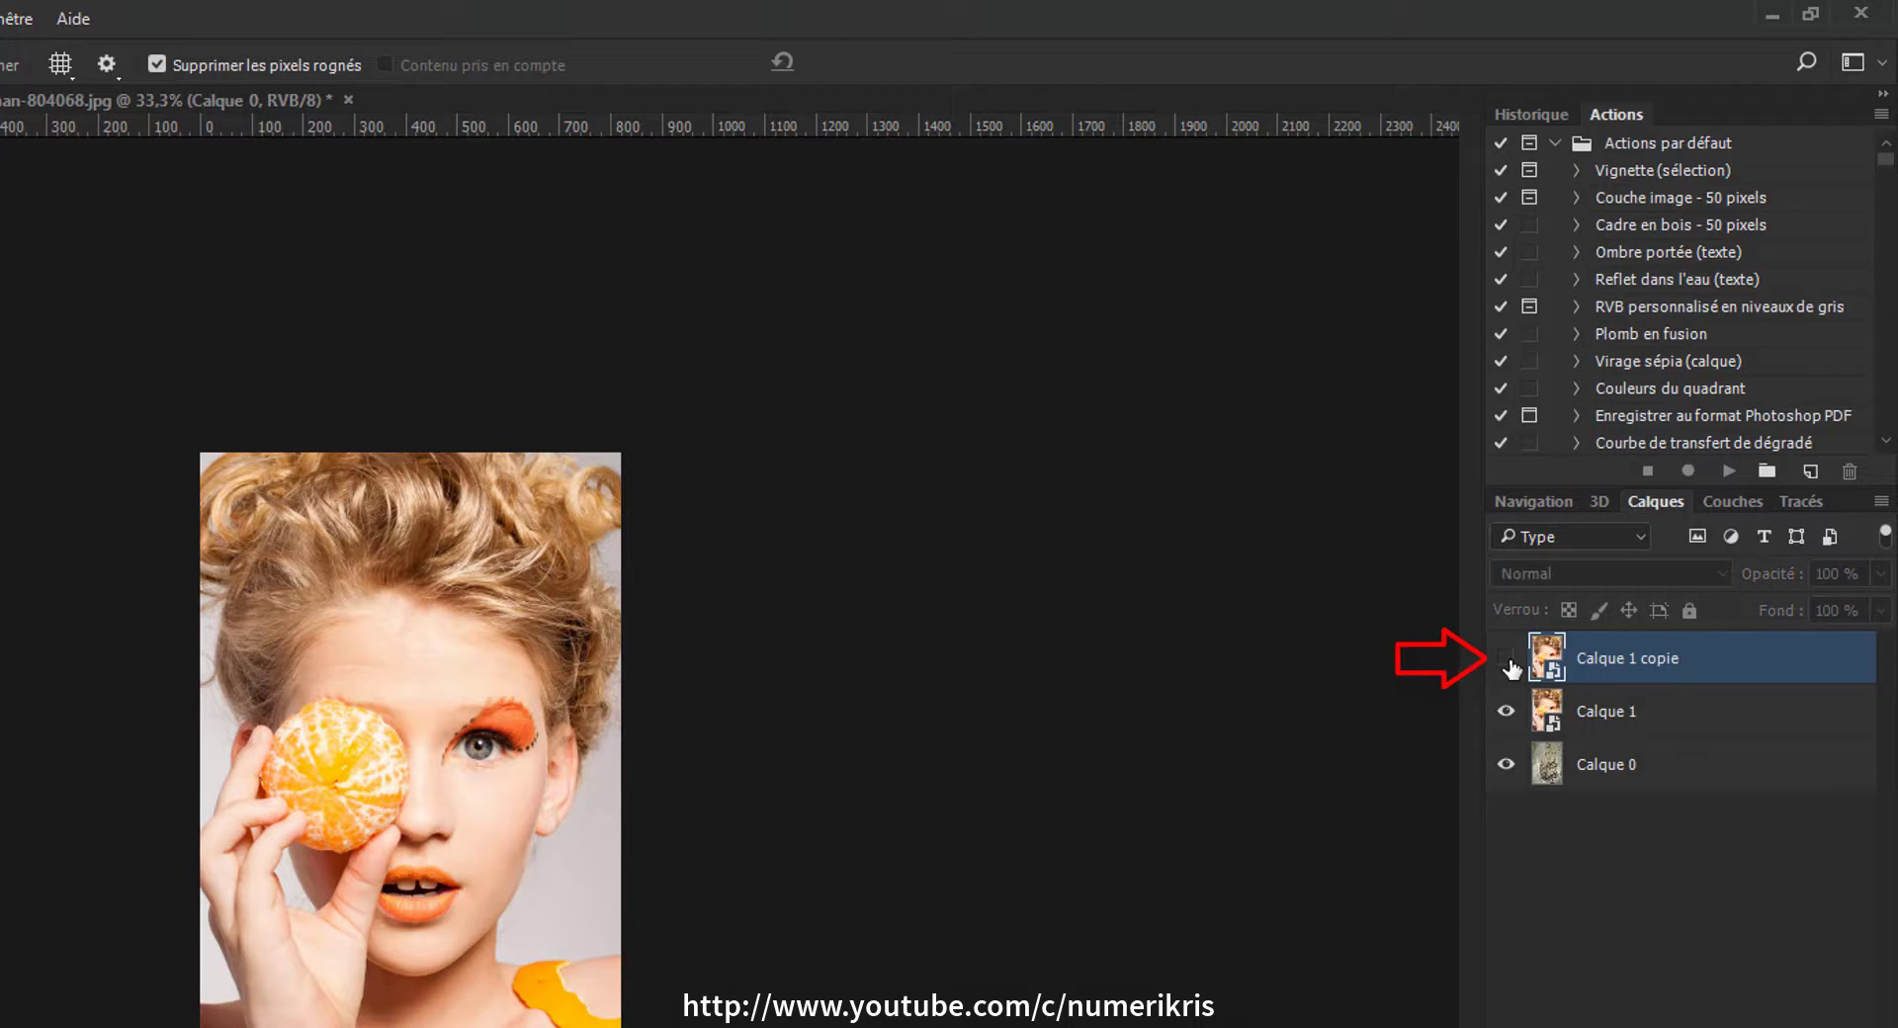
left_click(1753, 722)
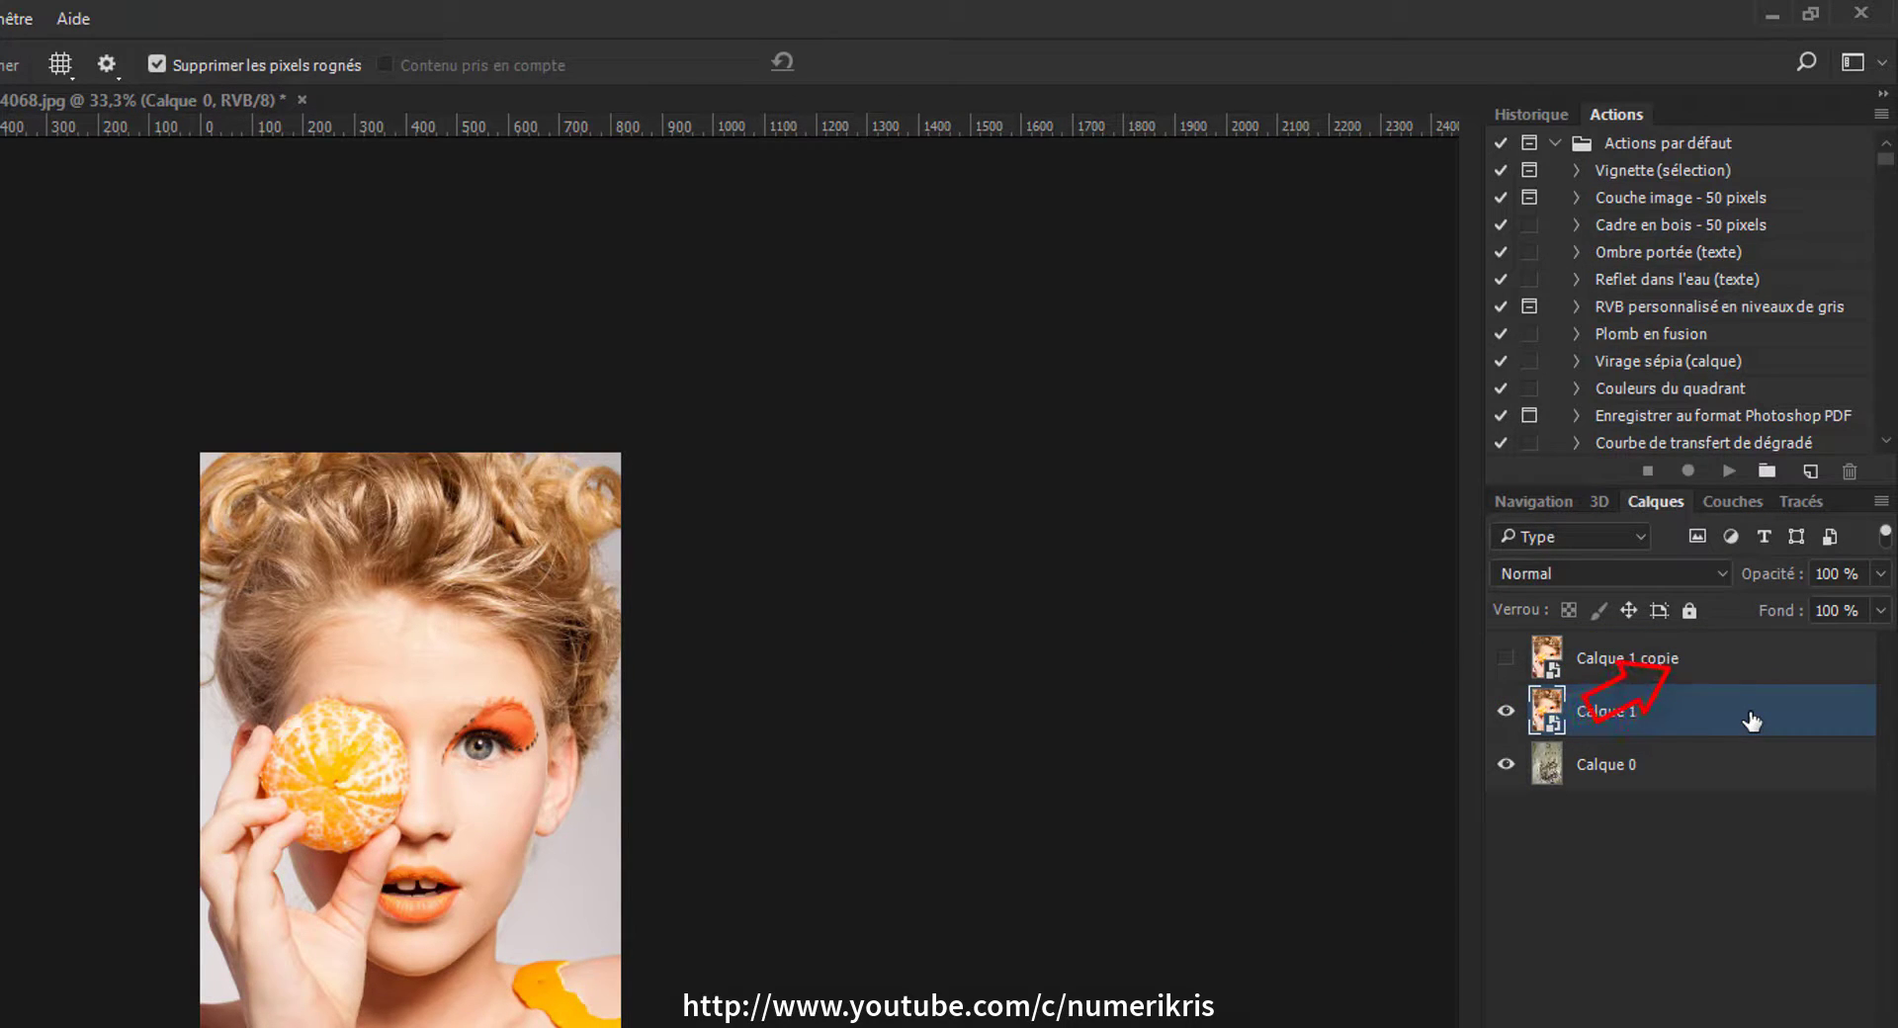
left_click(1722, 575)
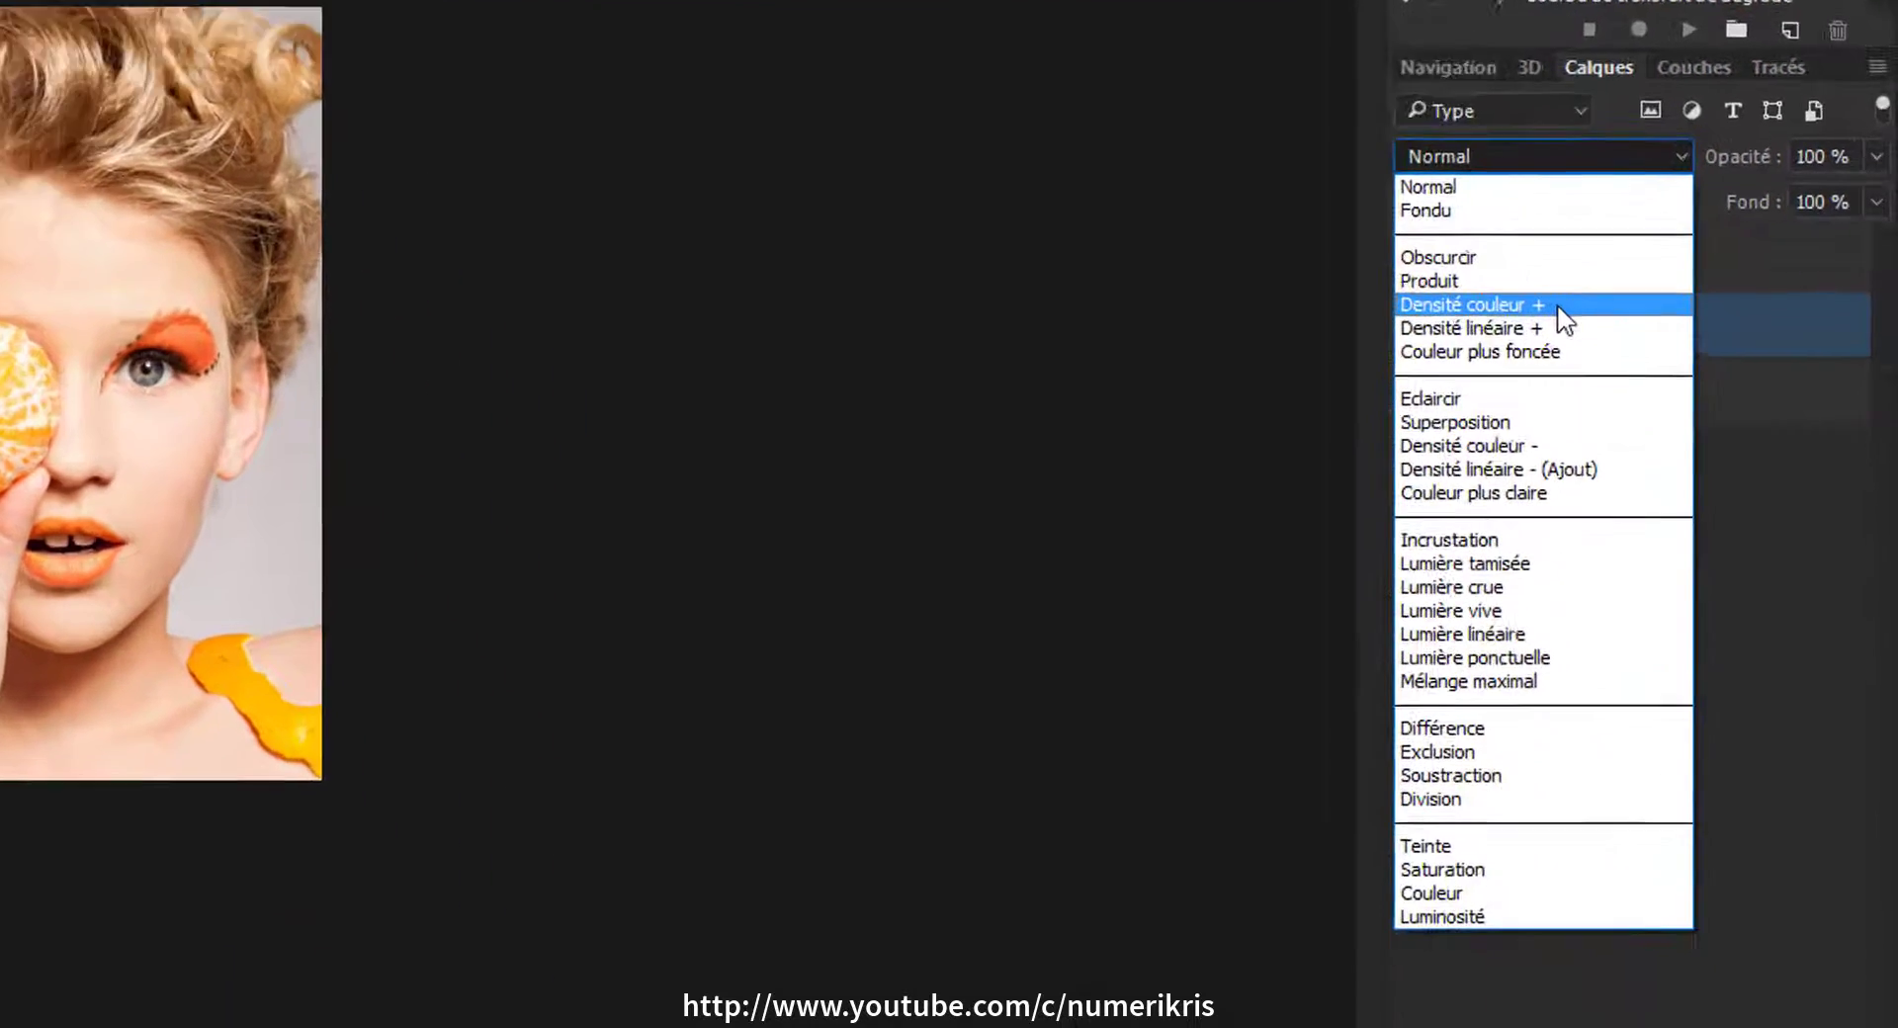
left_click(1545, 692)
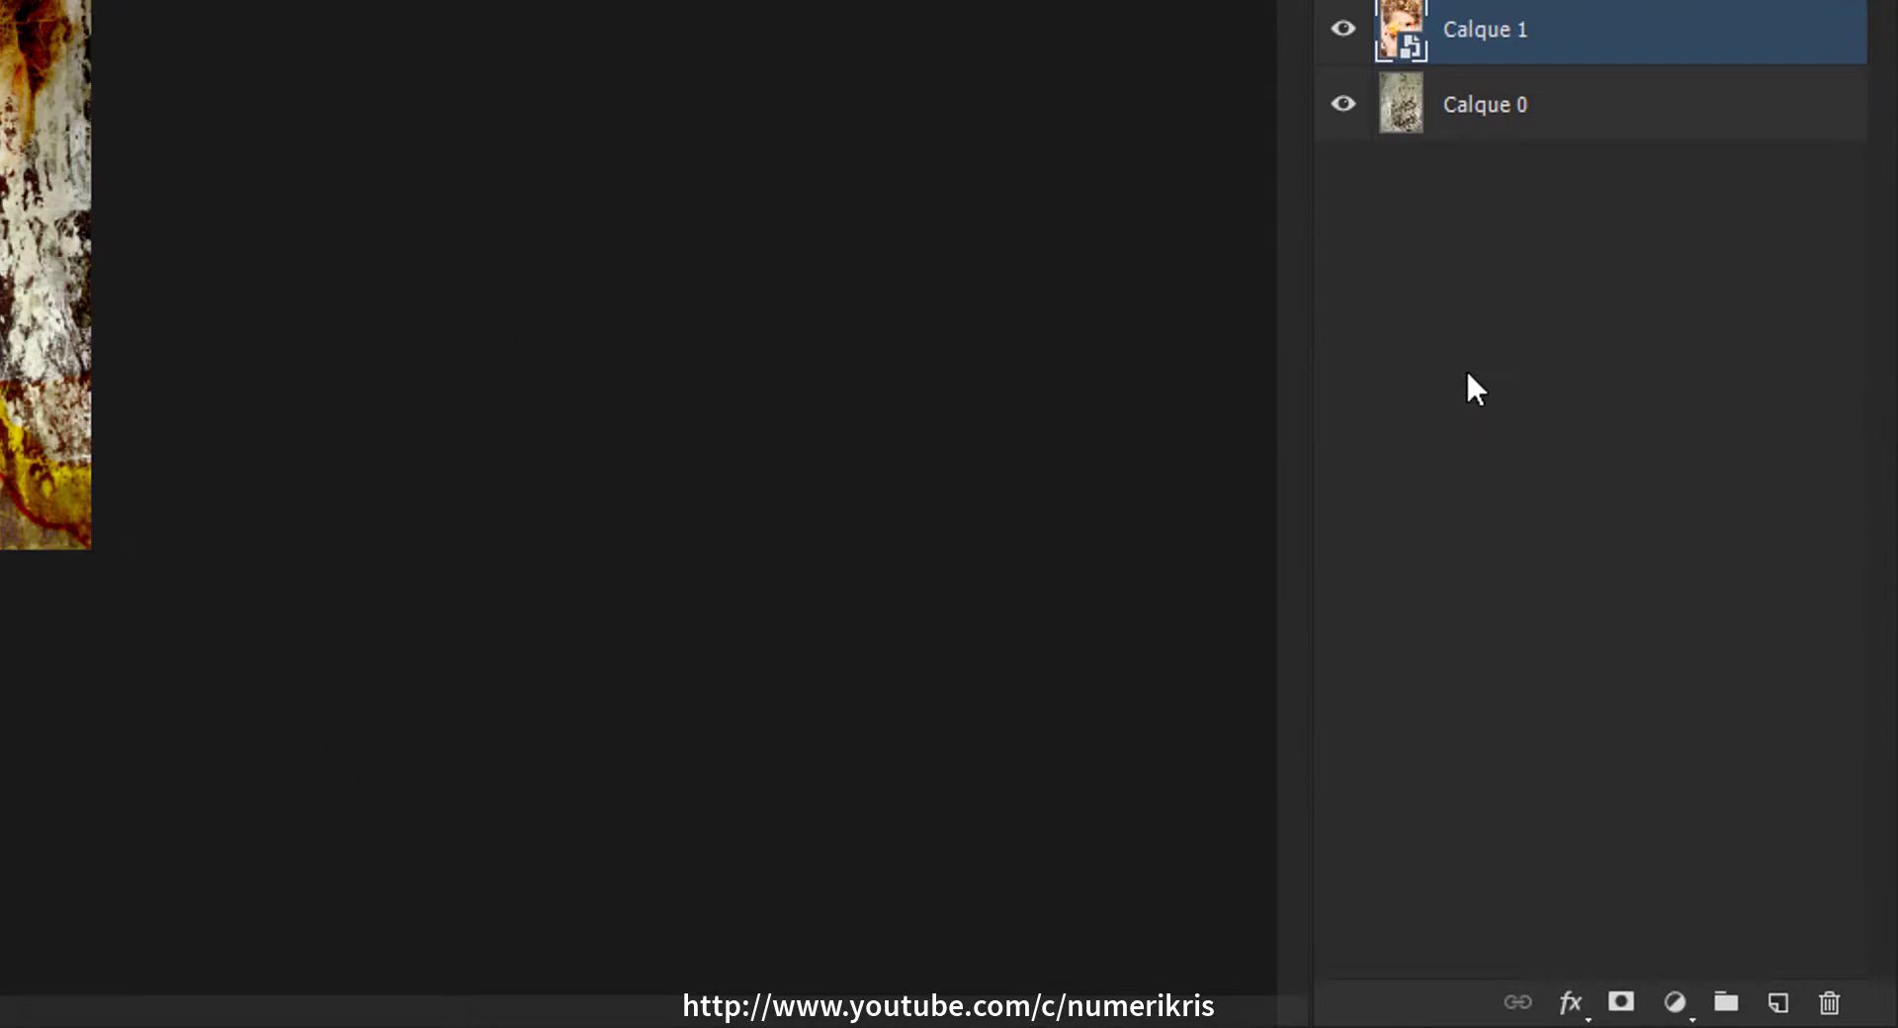
Add a Levels adjustment layer above Calque 1 with white input level 143 and black output level 64
left_click(1672, 998)
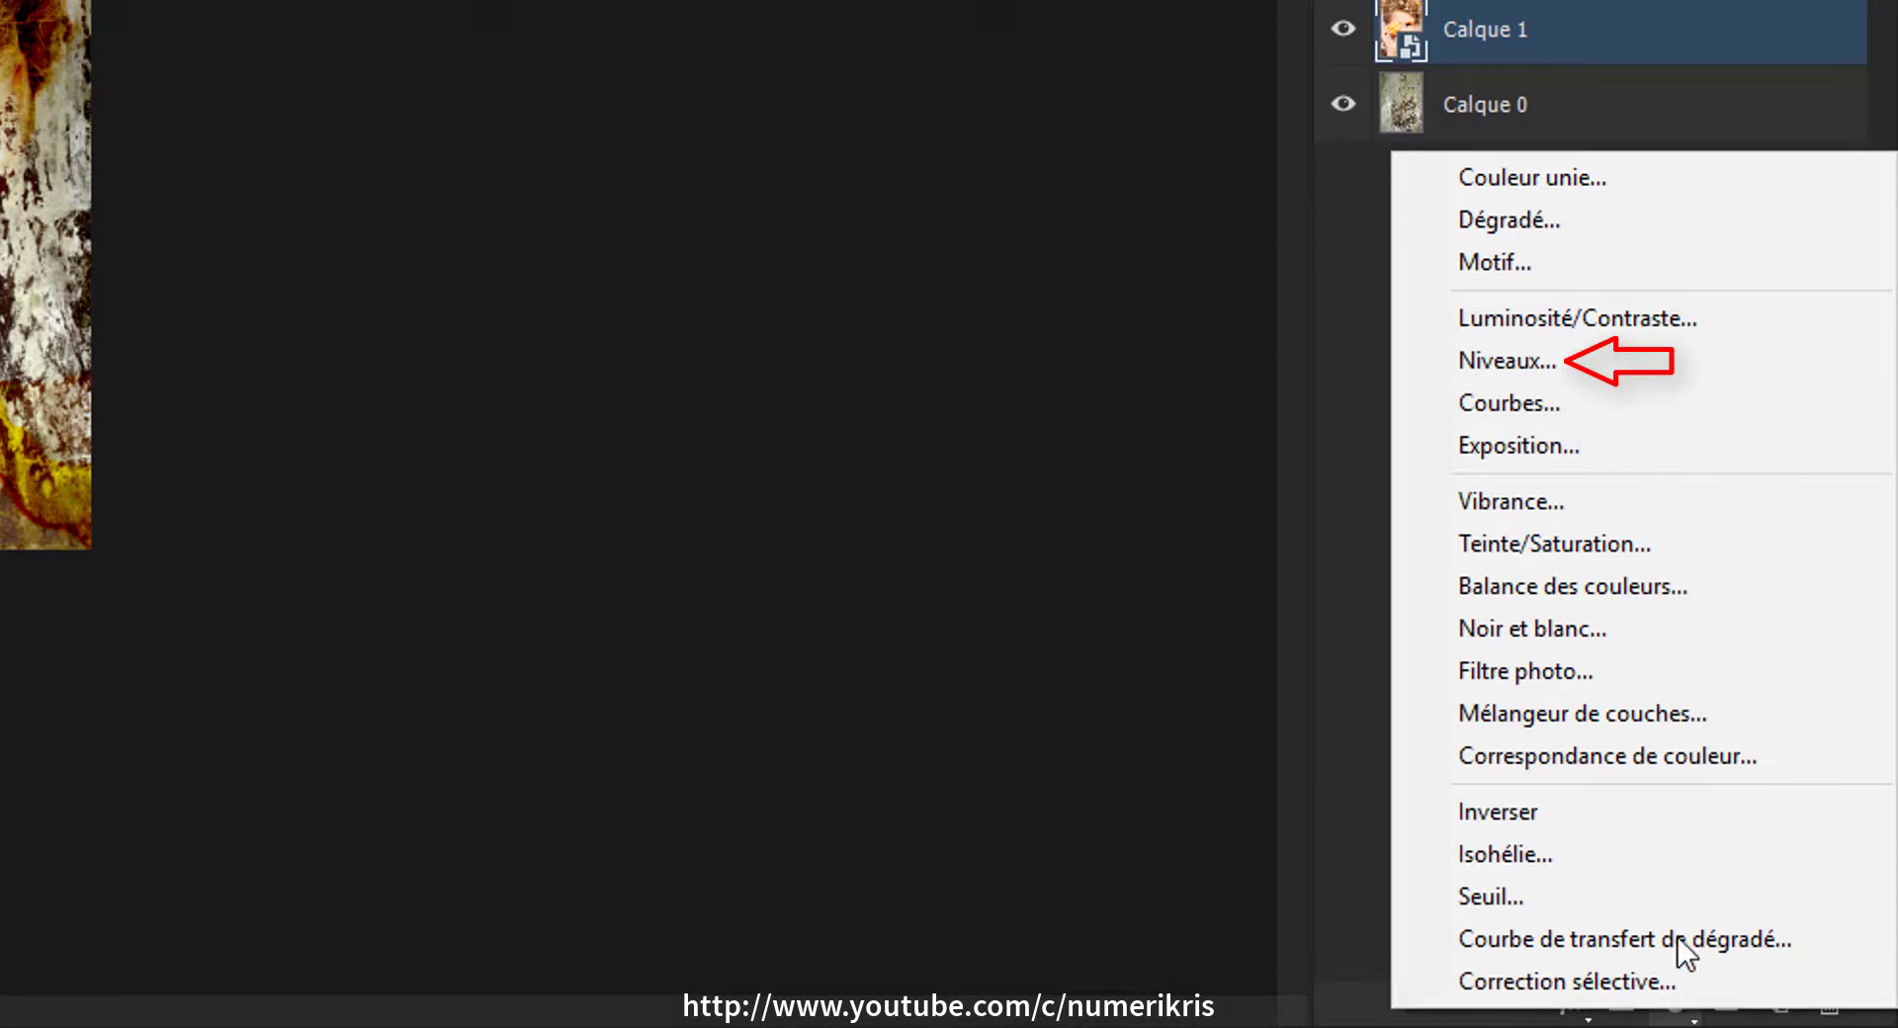
left_click(1593, 363)
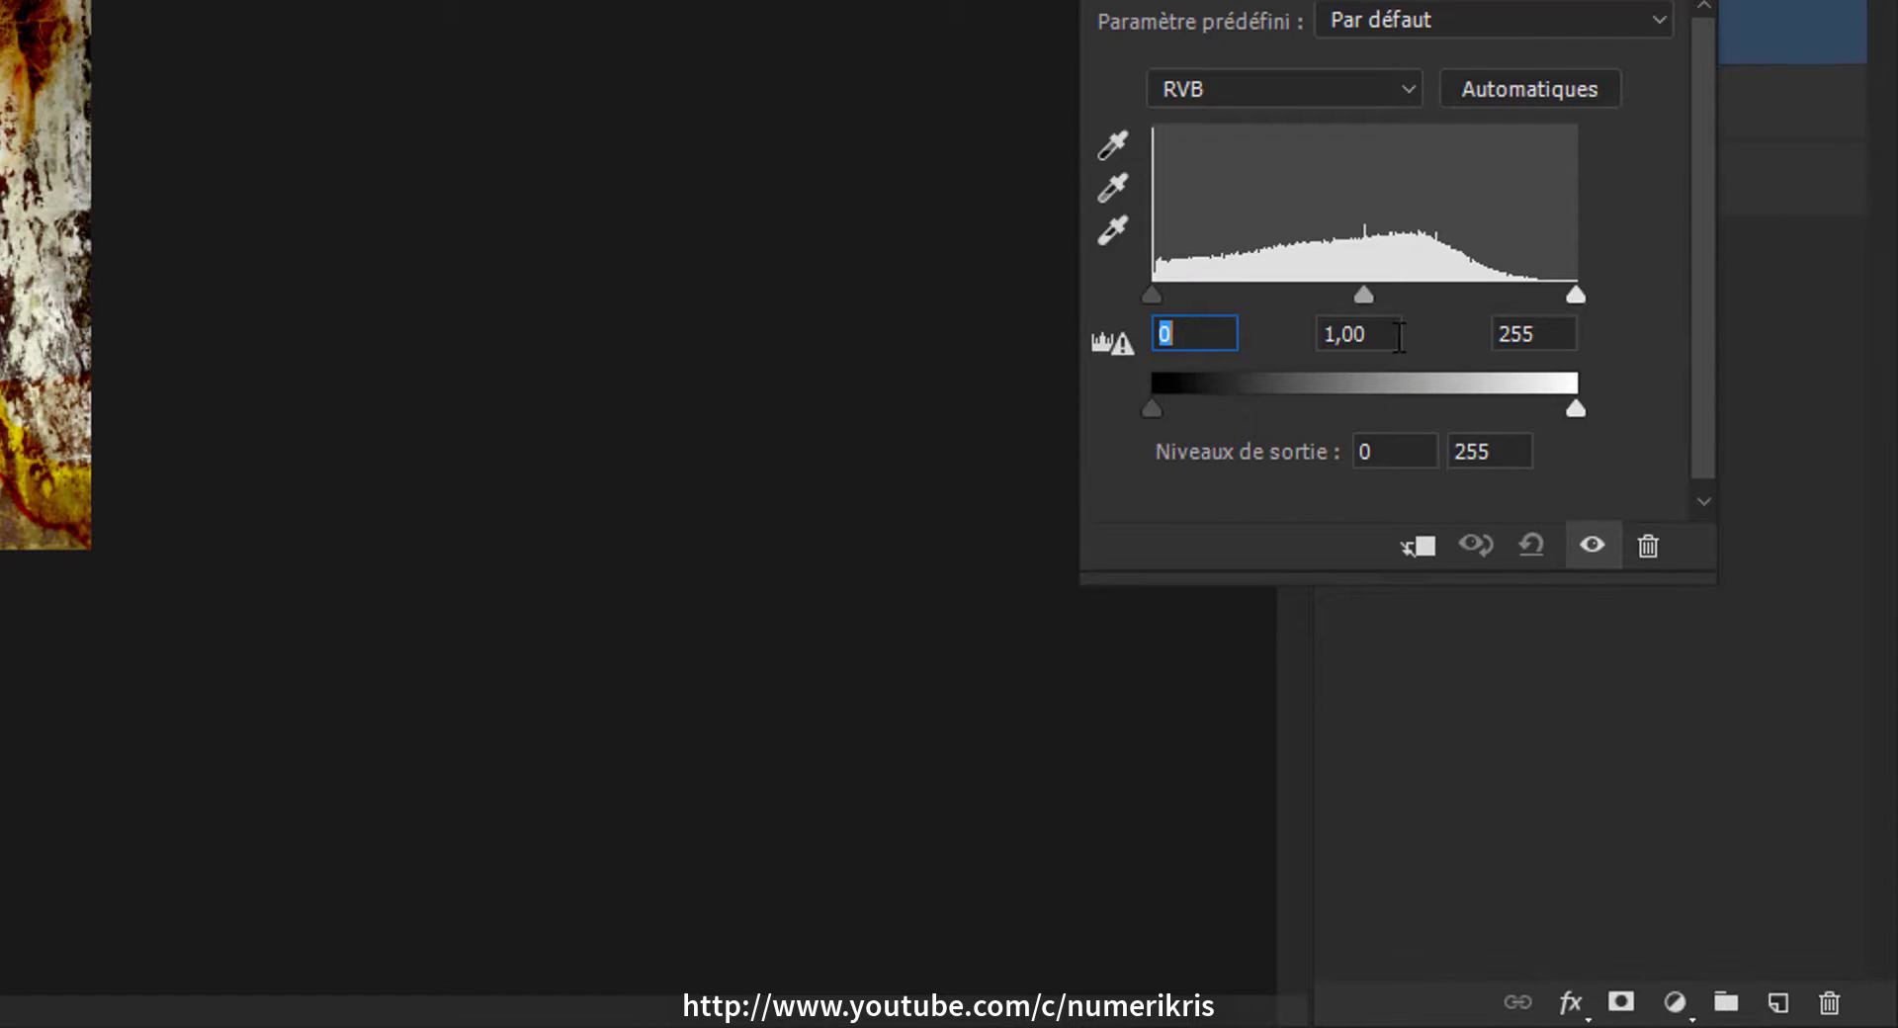
left_click(1517, 336)
type("143")
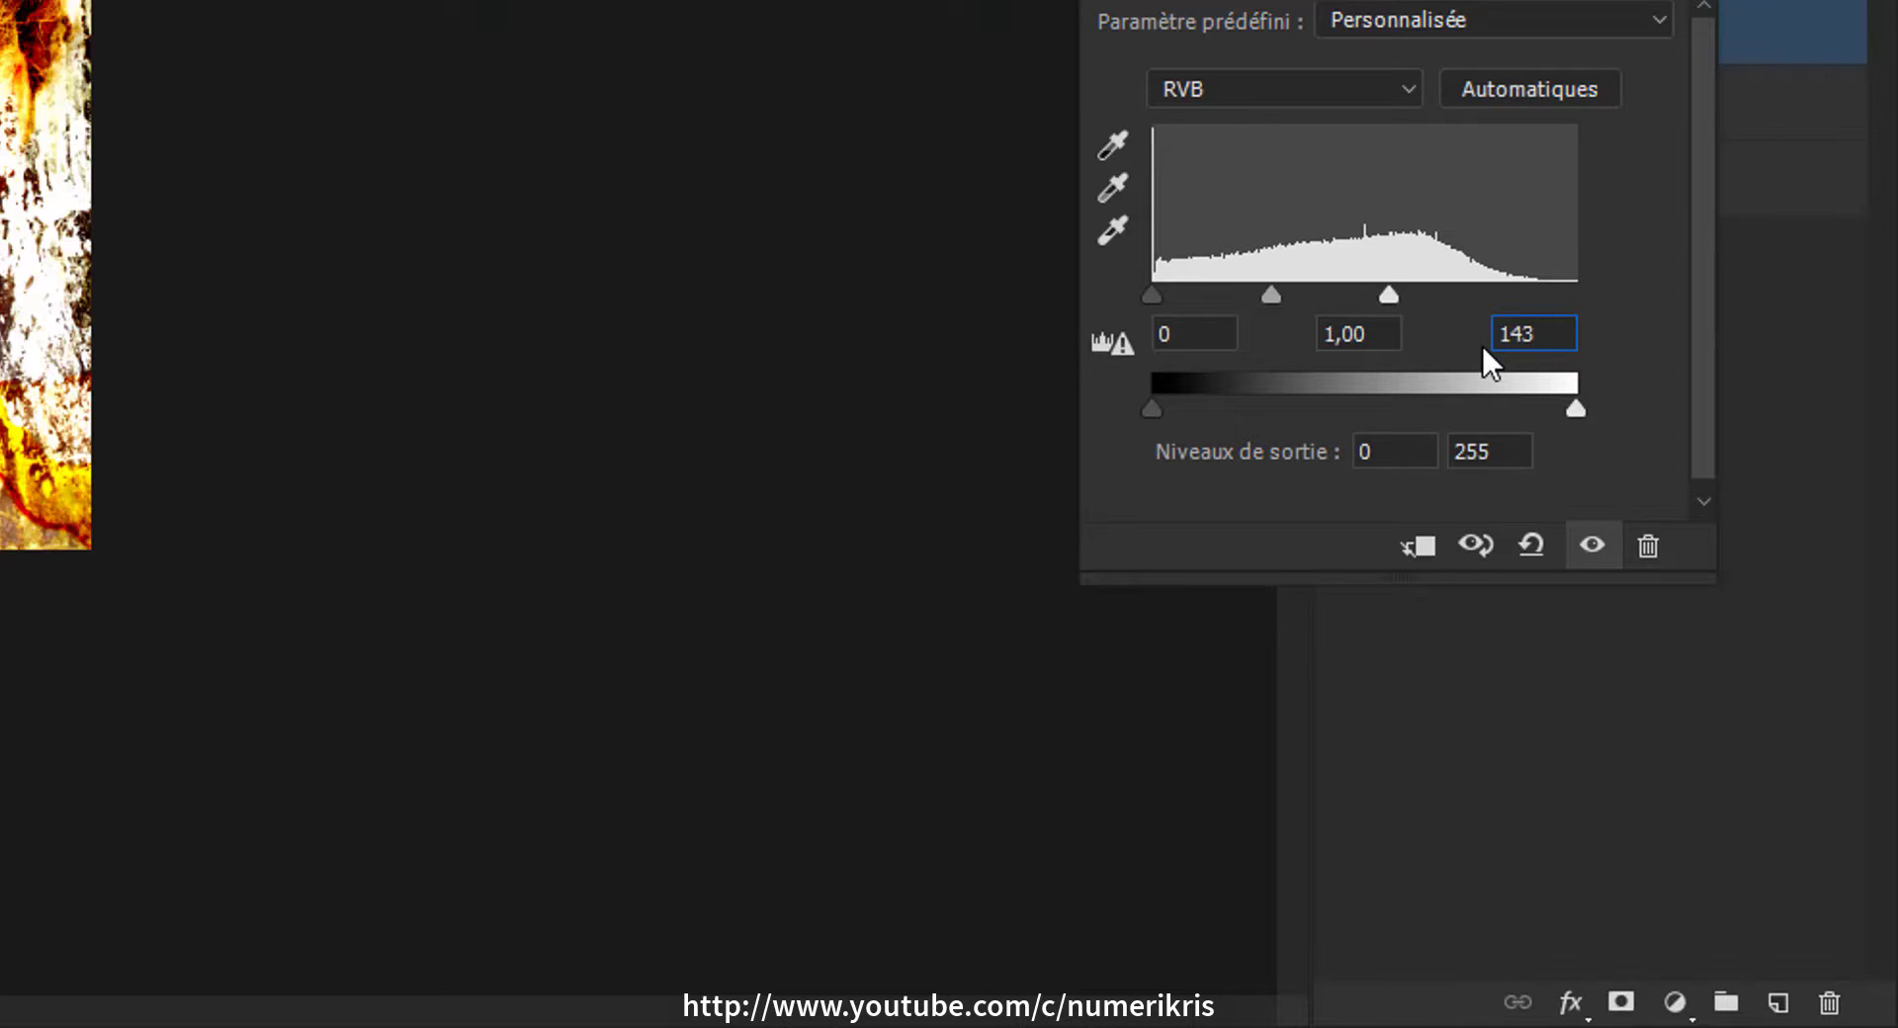
left_click(1350, 454)
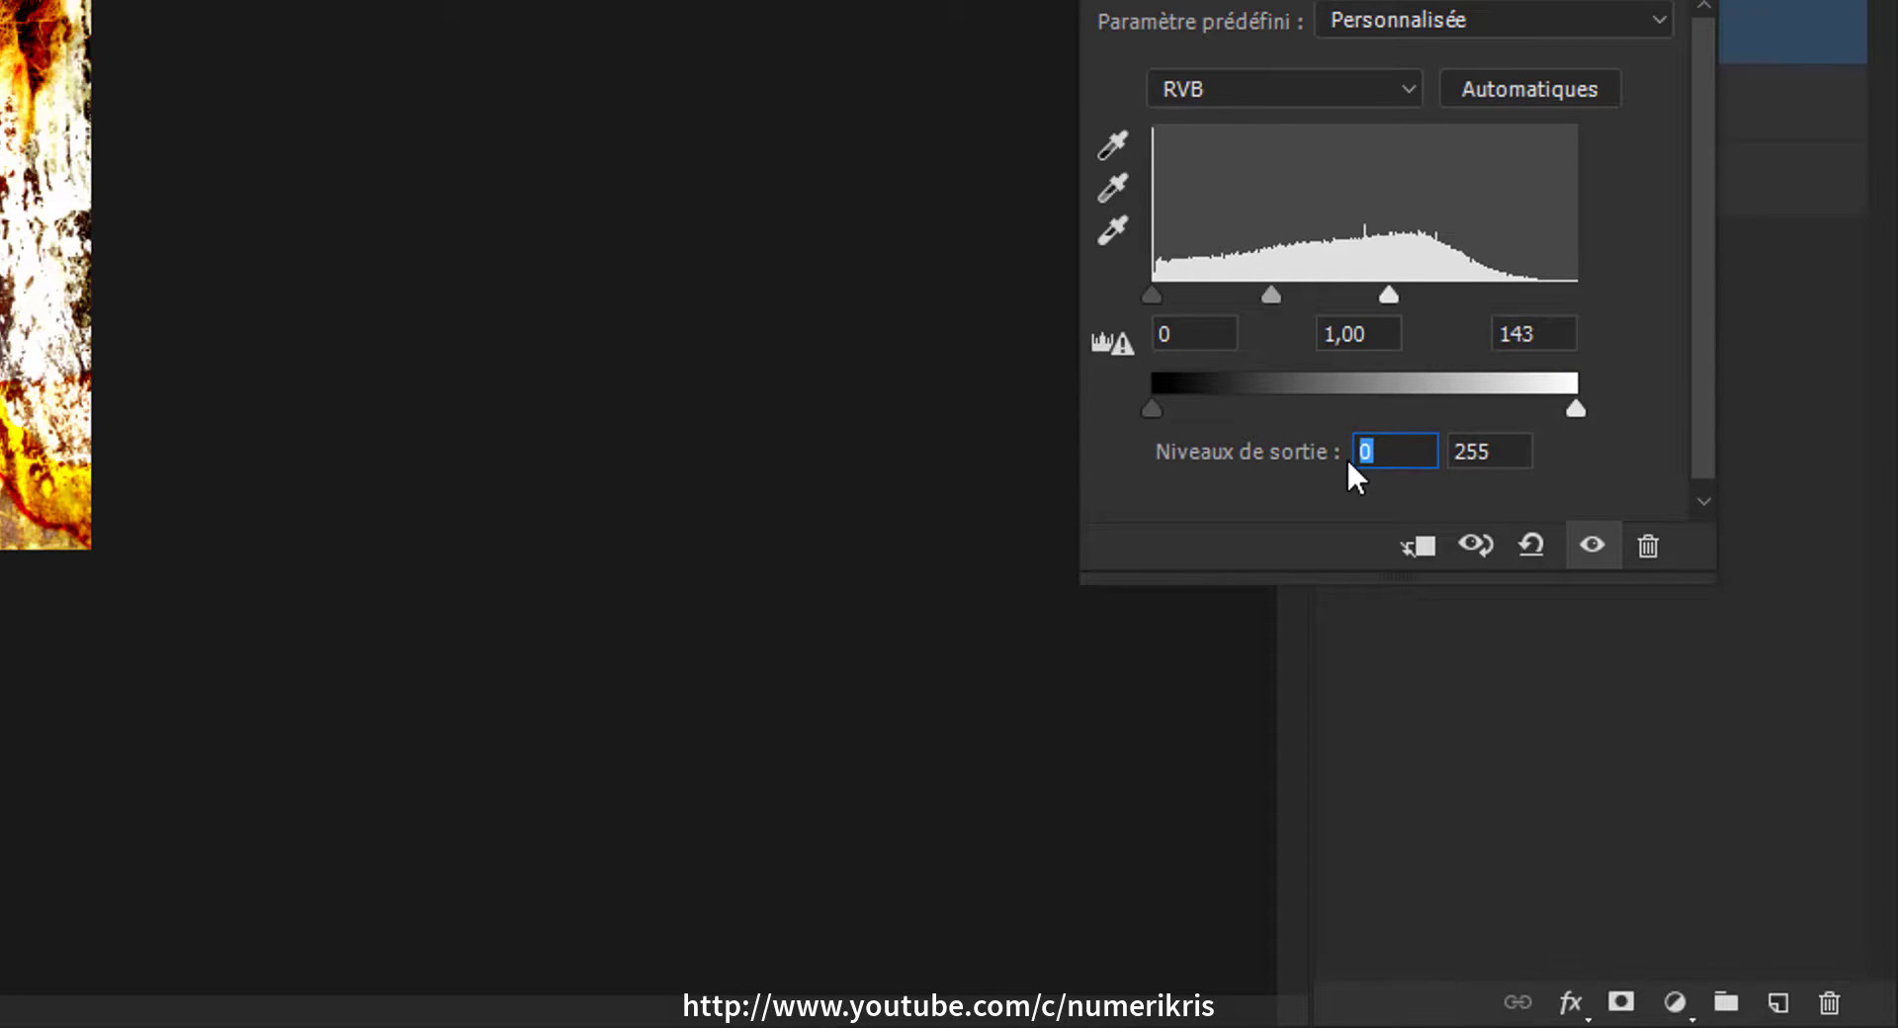
type("64")
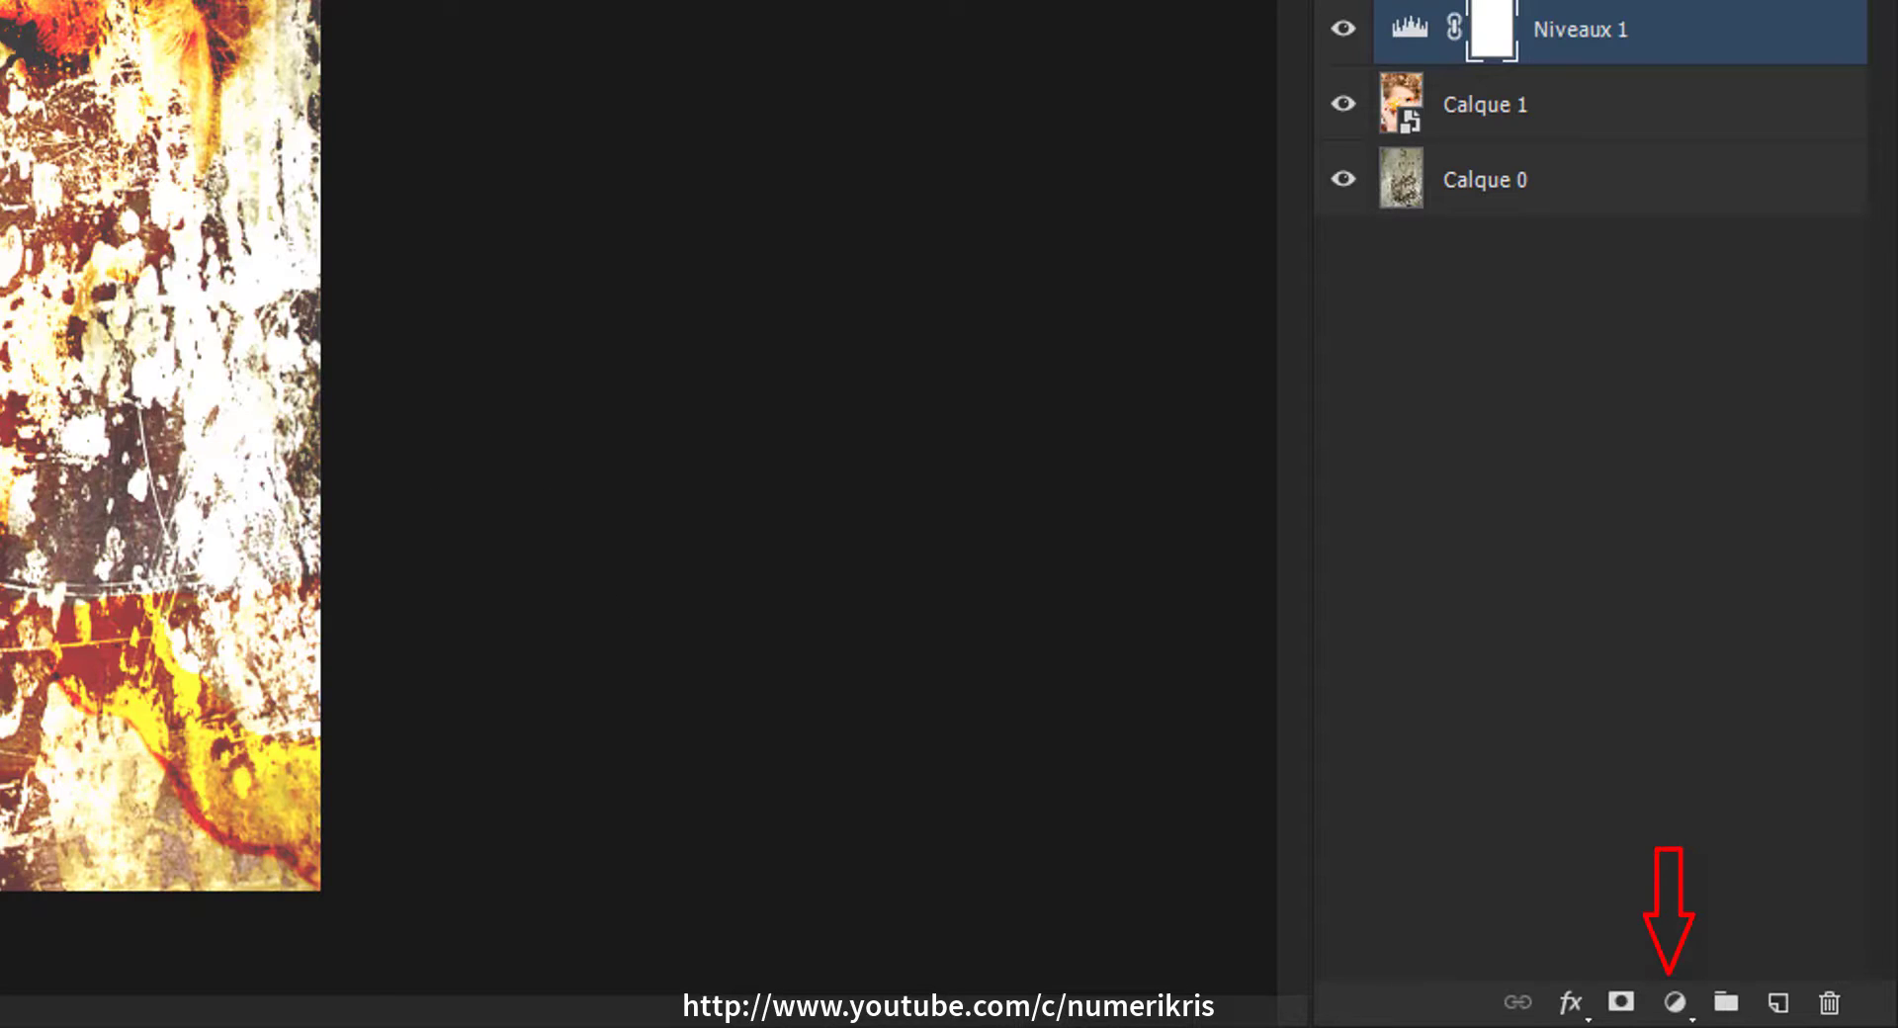
Add a Vibrance adjustment layer above Niveaux 1 with vibrance 100 and saturation 20
left_click(1675, 1002)
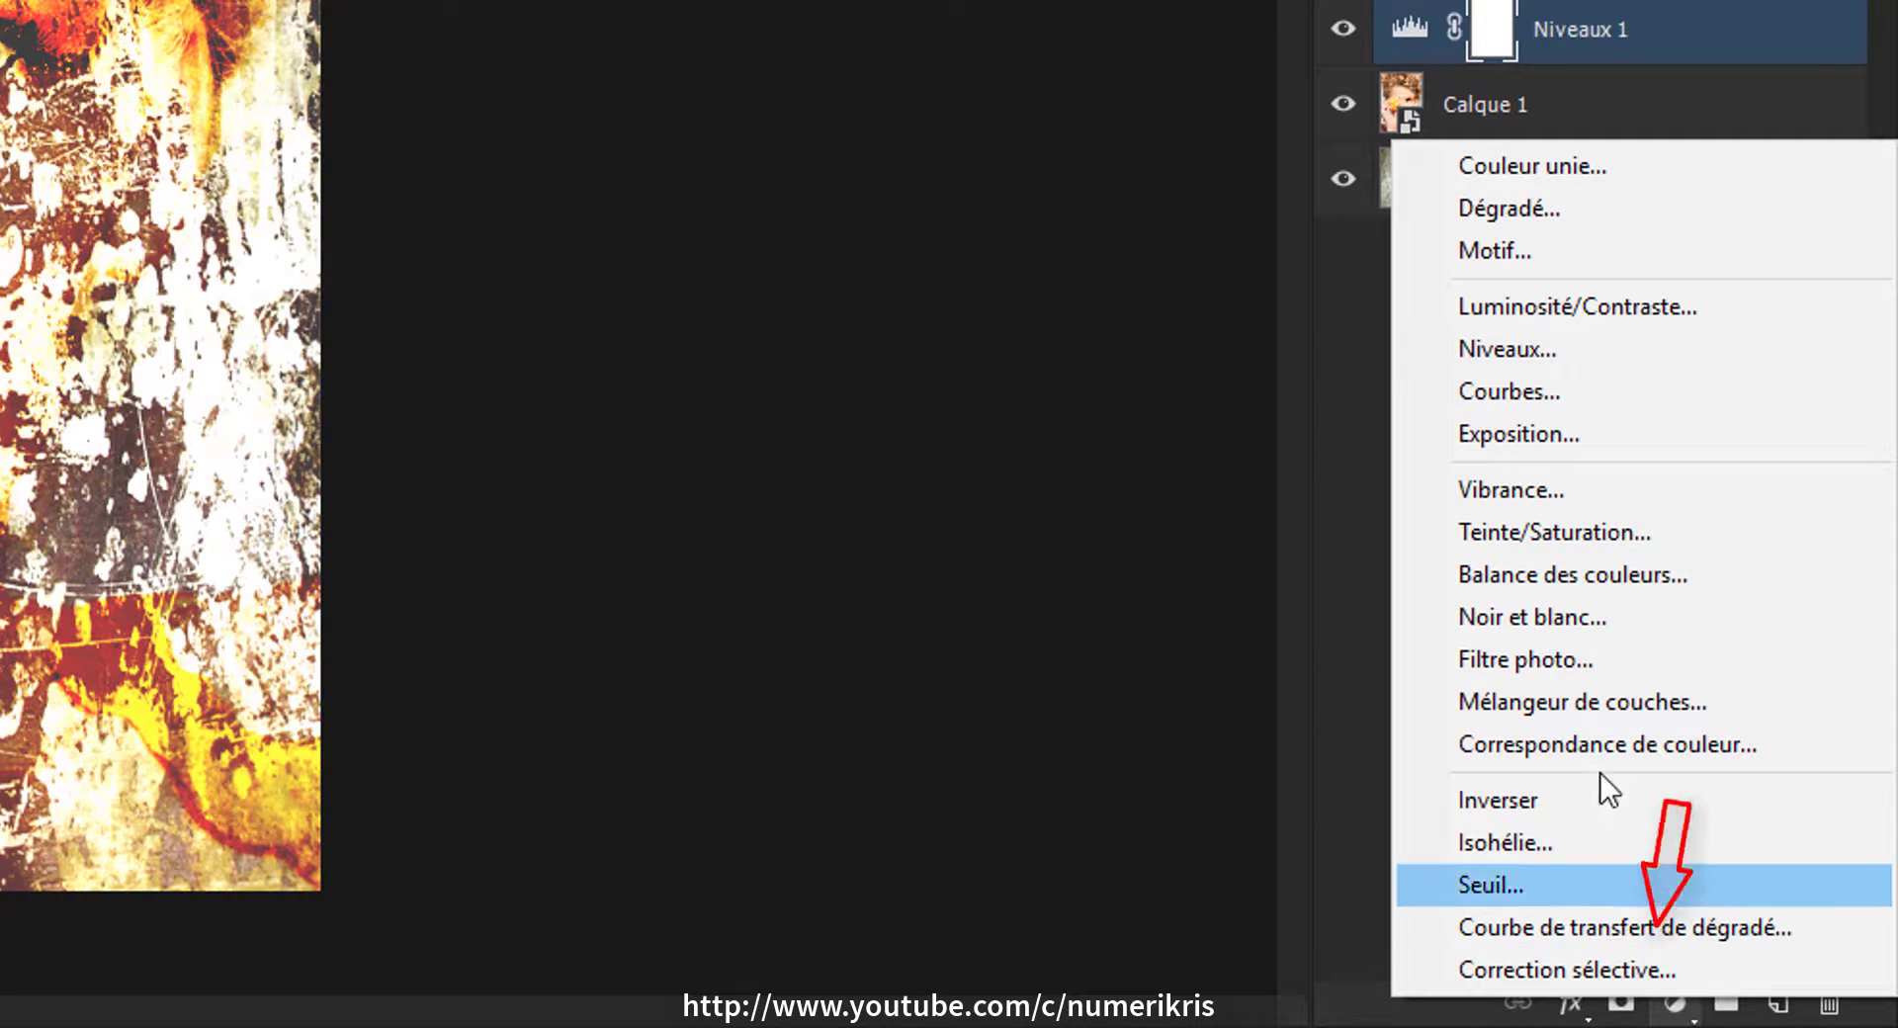
left_click(1532, 484)
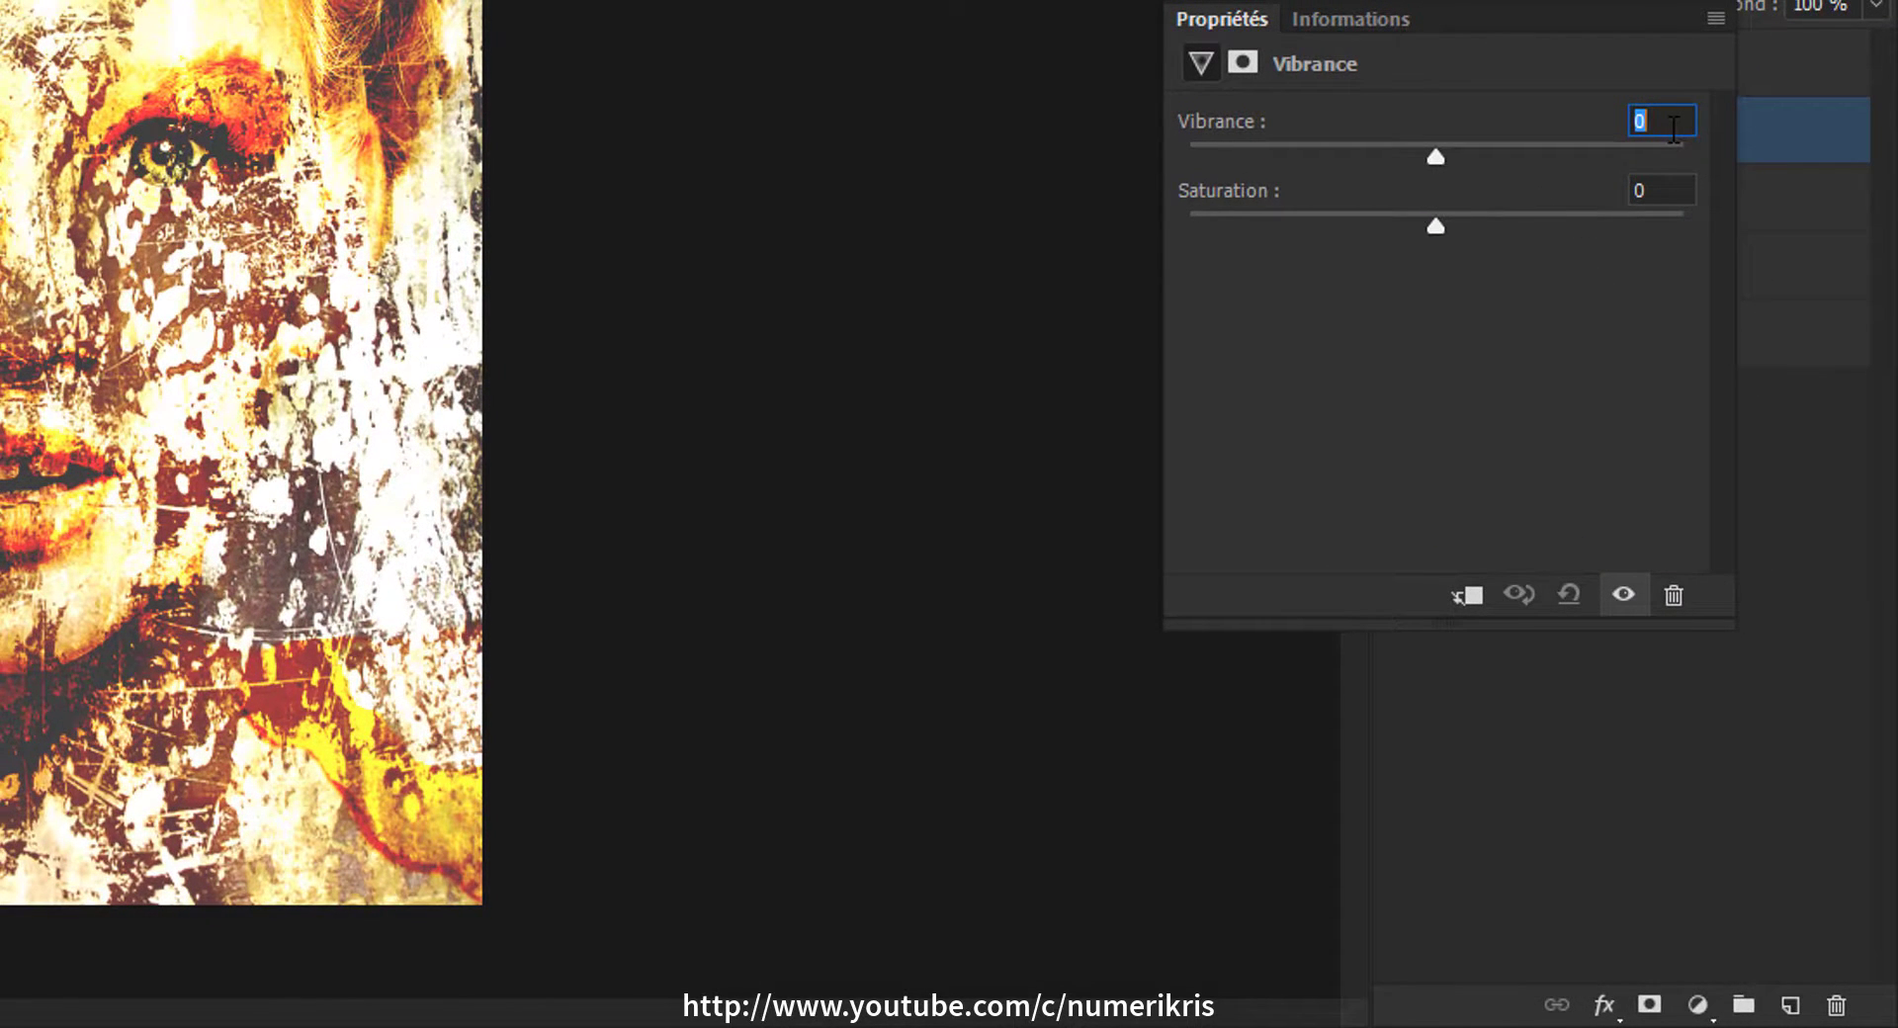
type("100")
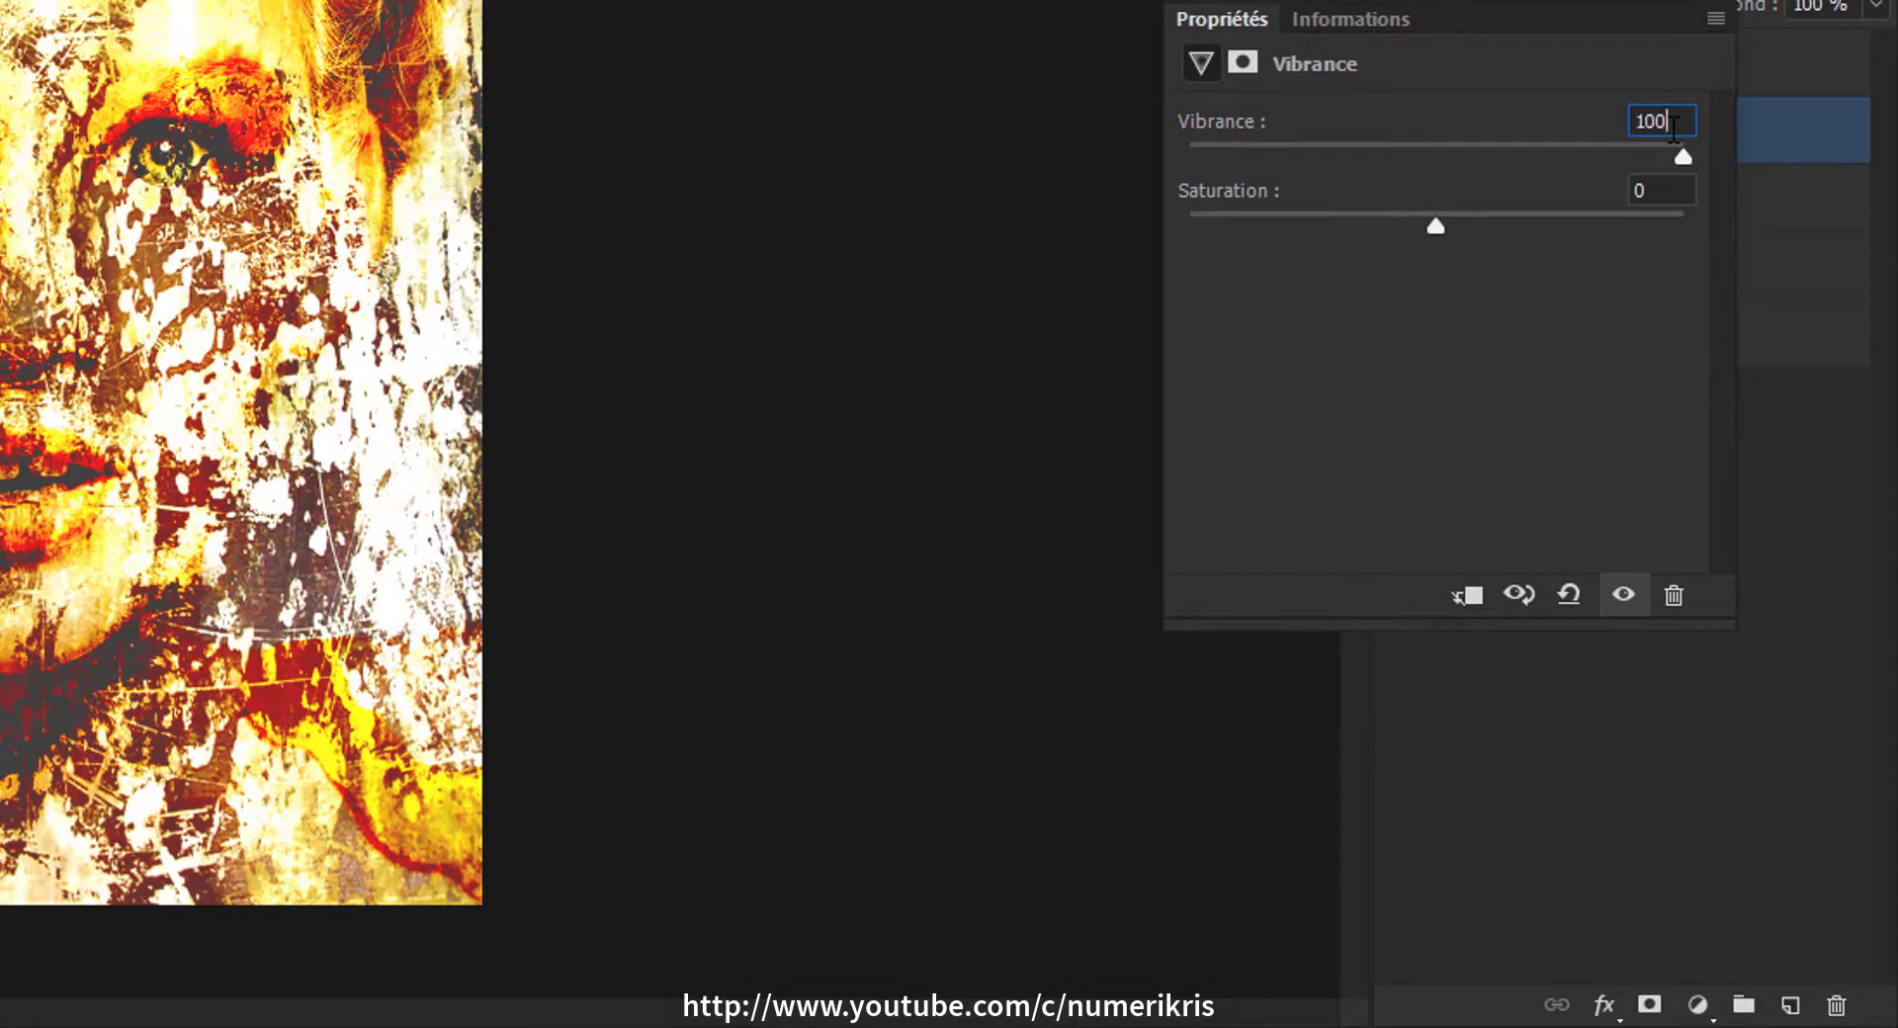
left_click(1632, 193)
type("20")
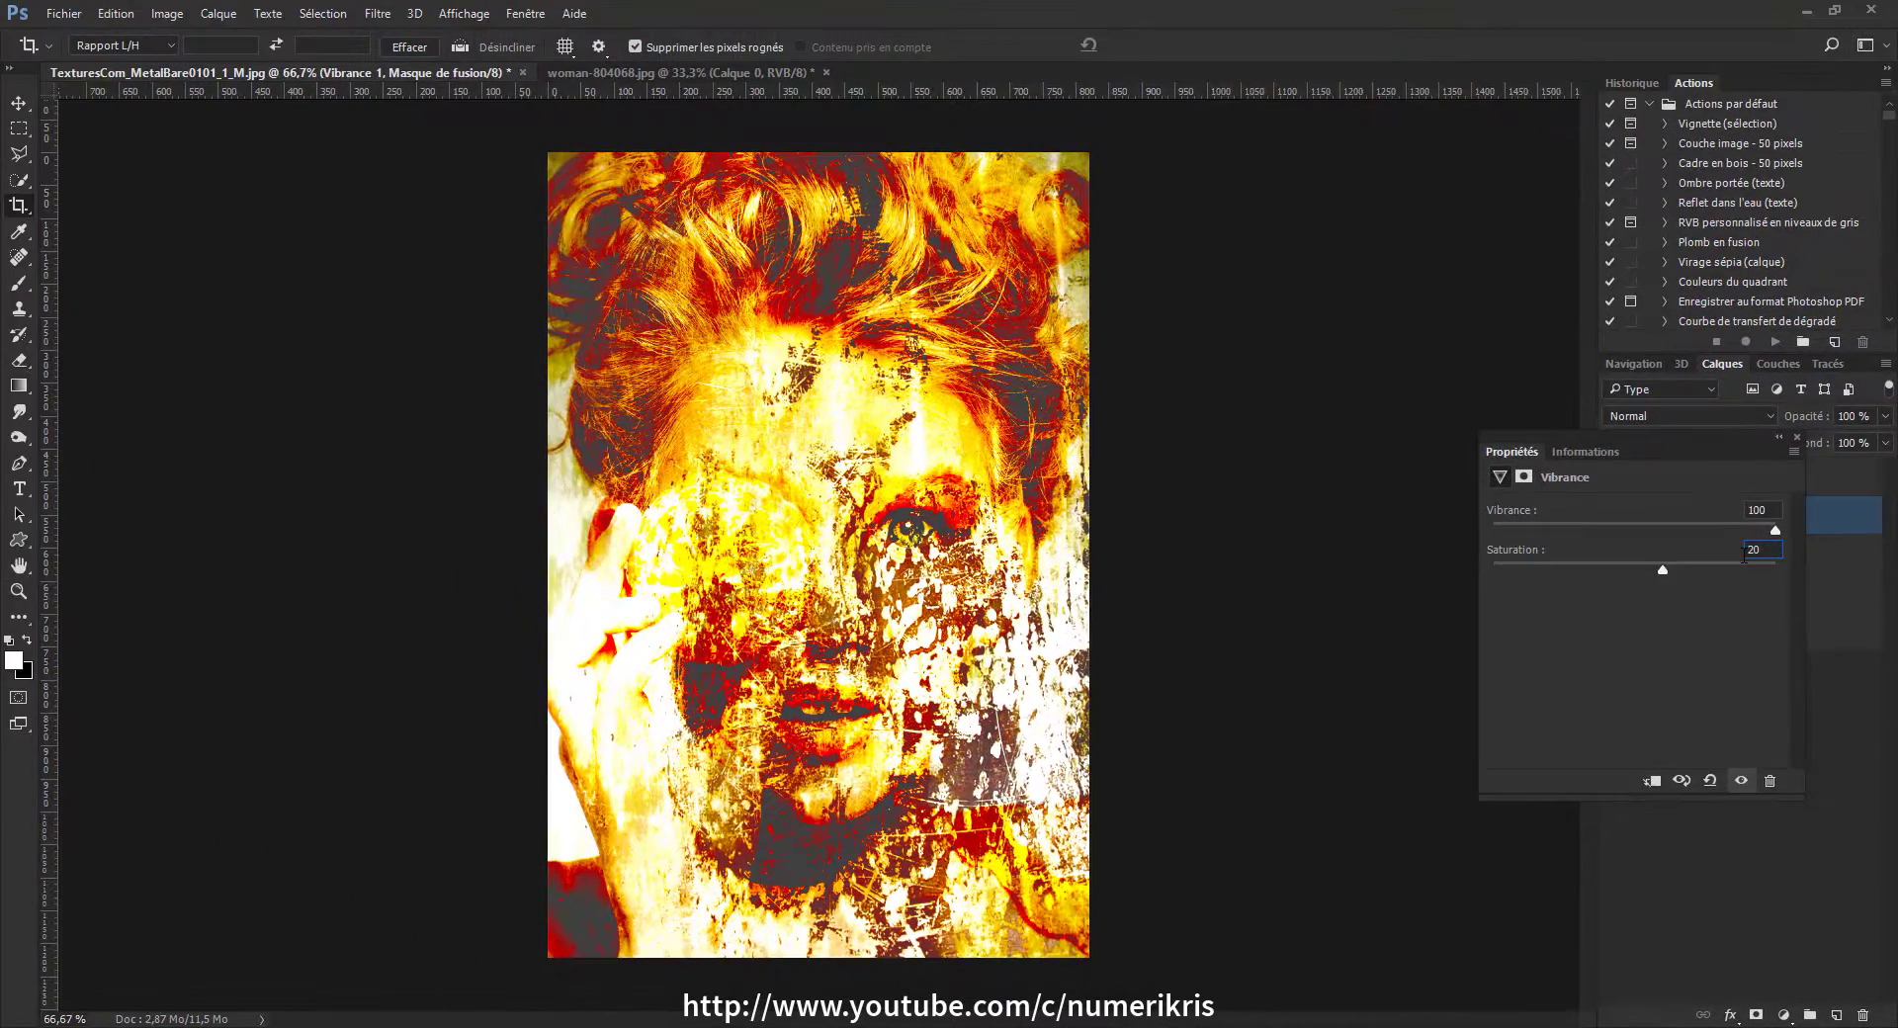
left_click(1796, 439)
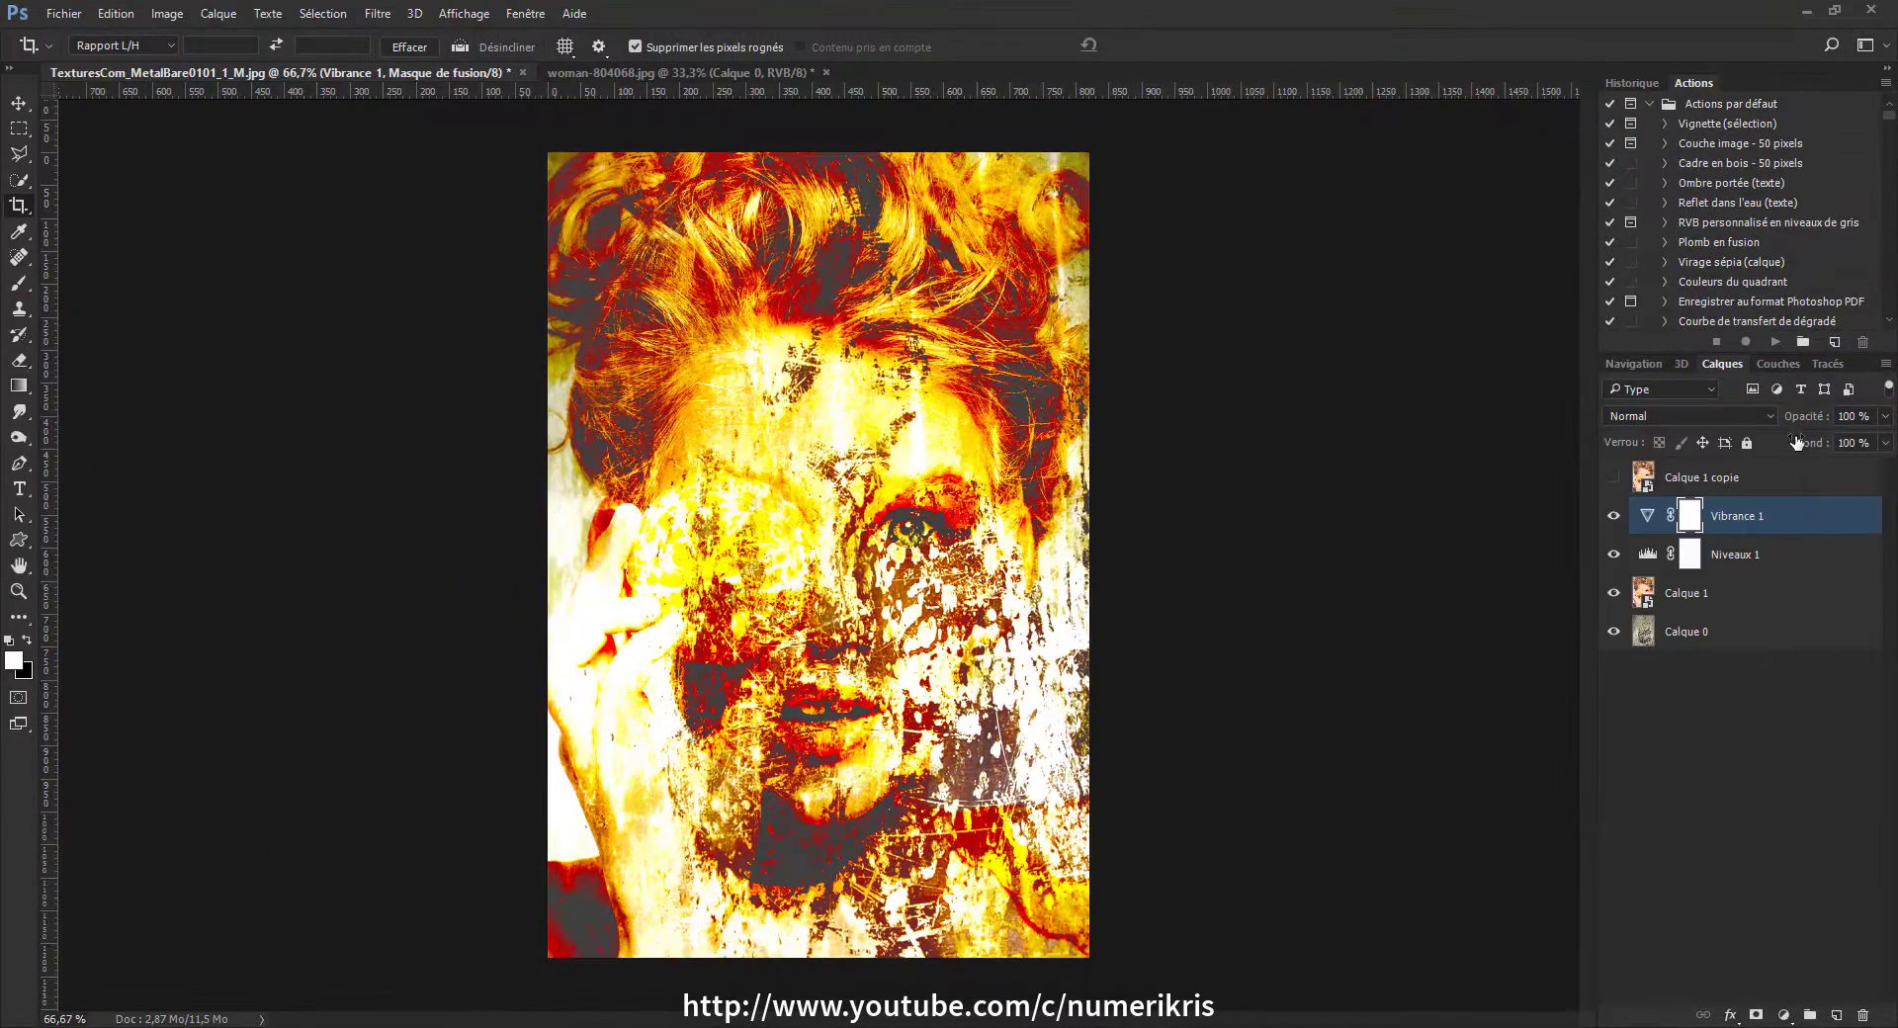
Apply the Cisaillement filter to Calque 1, shifting the curve's lower end slightly rightward and its upper end much further rightward
left_click(1760, 596)
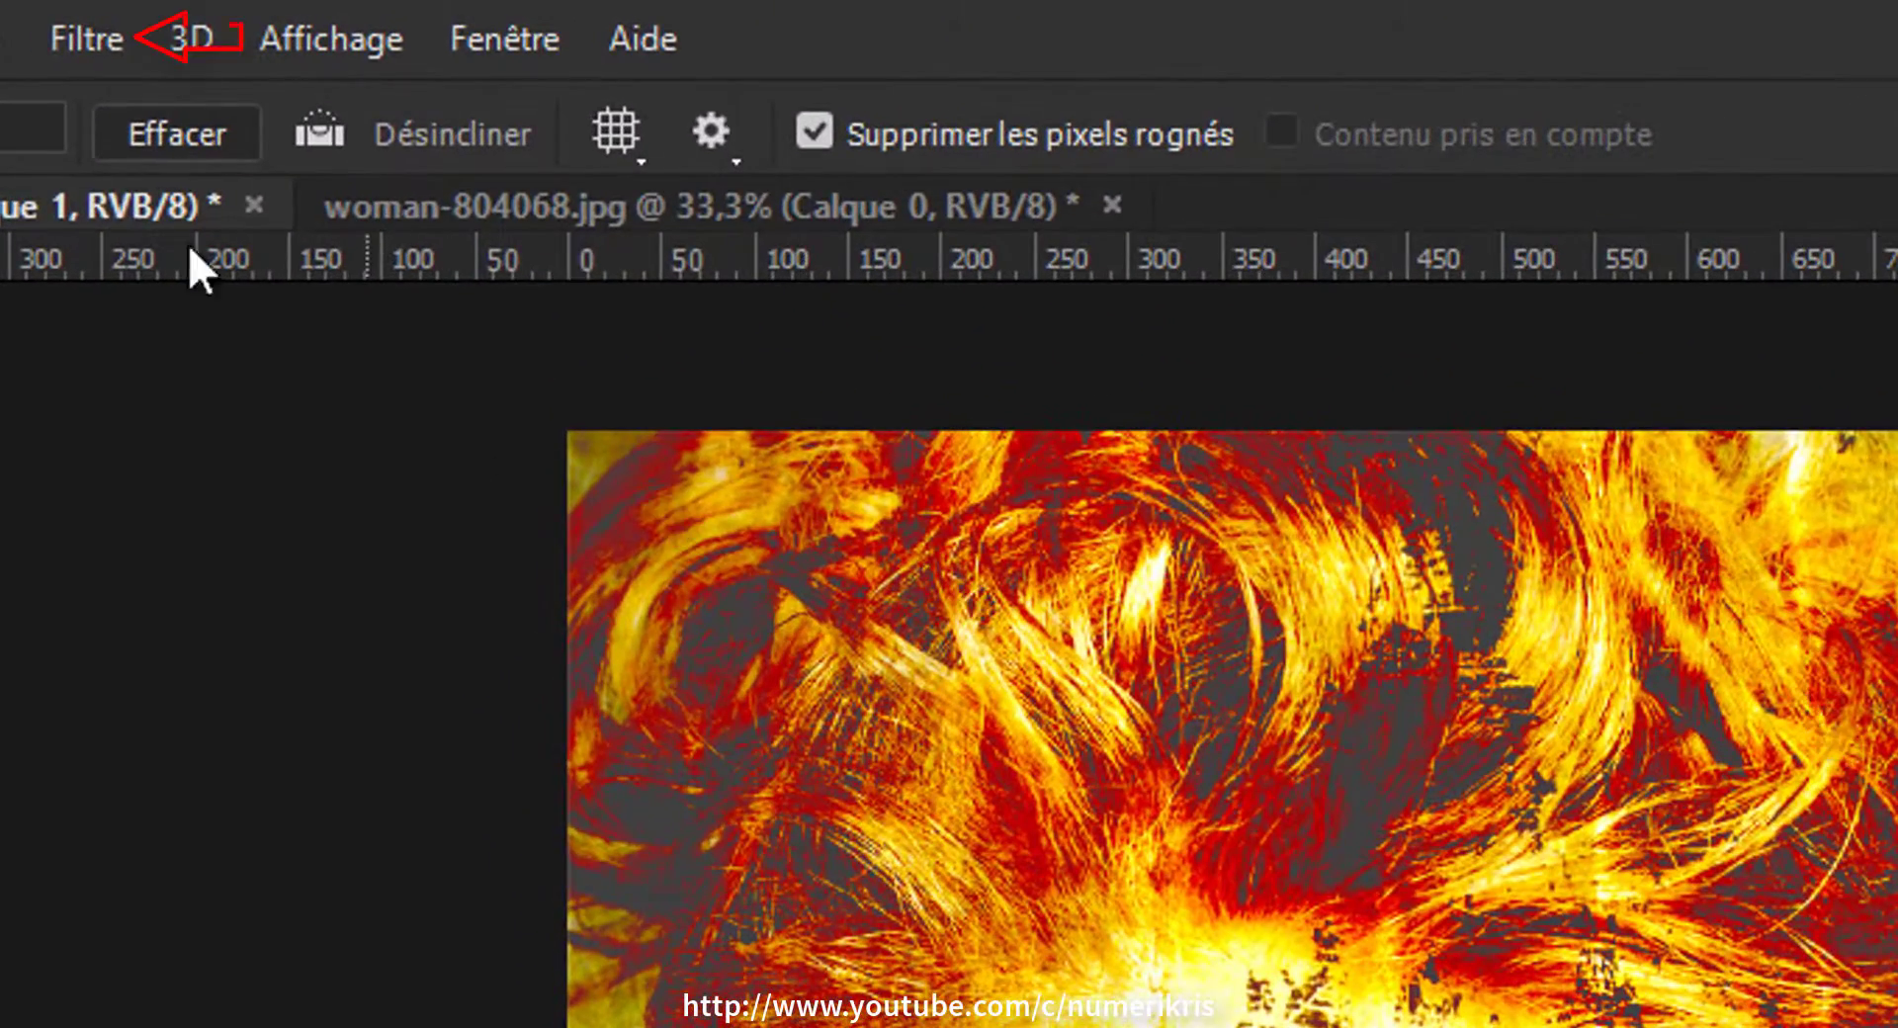
left_click(104, 40)
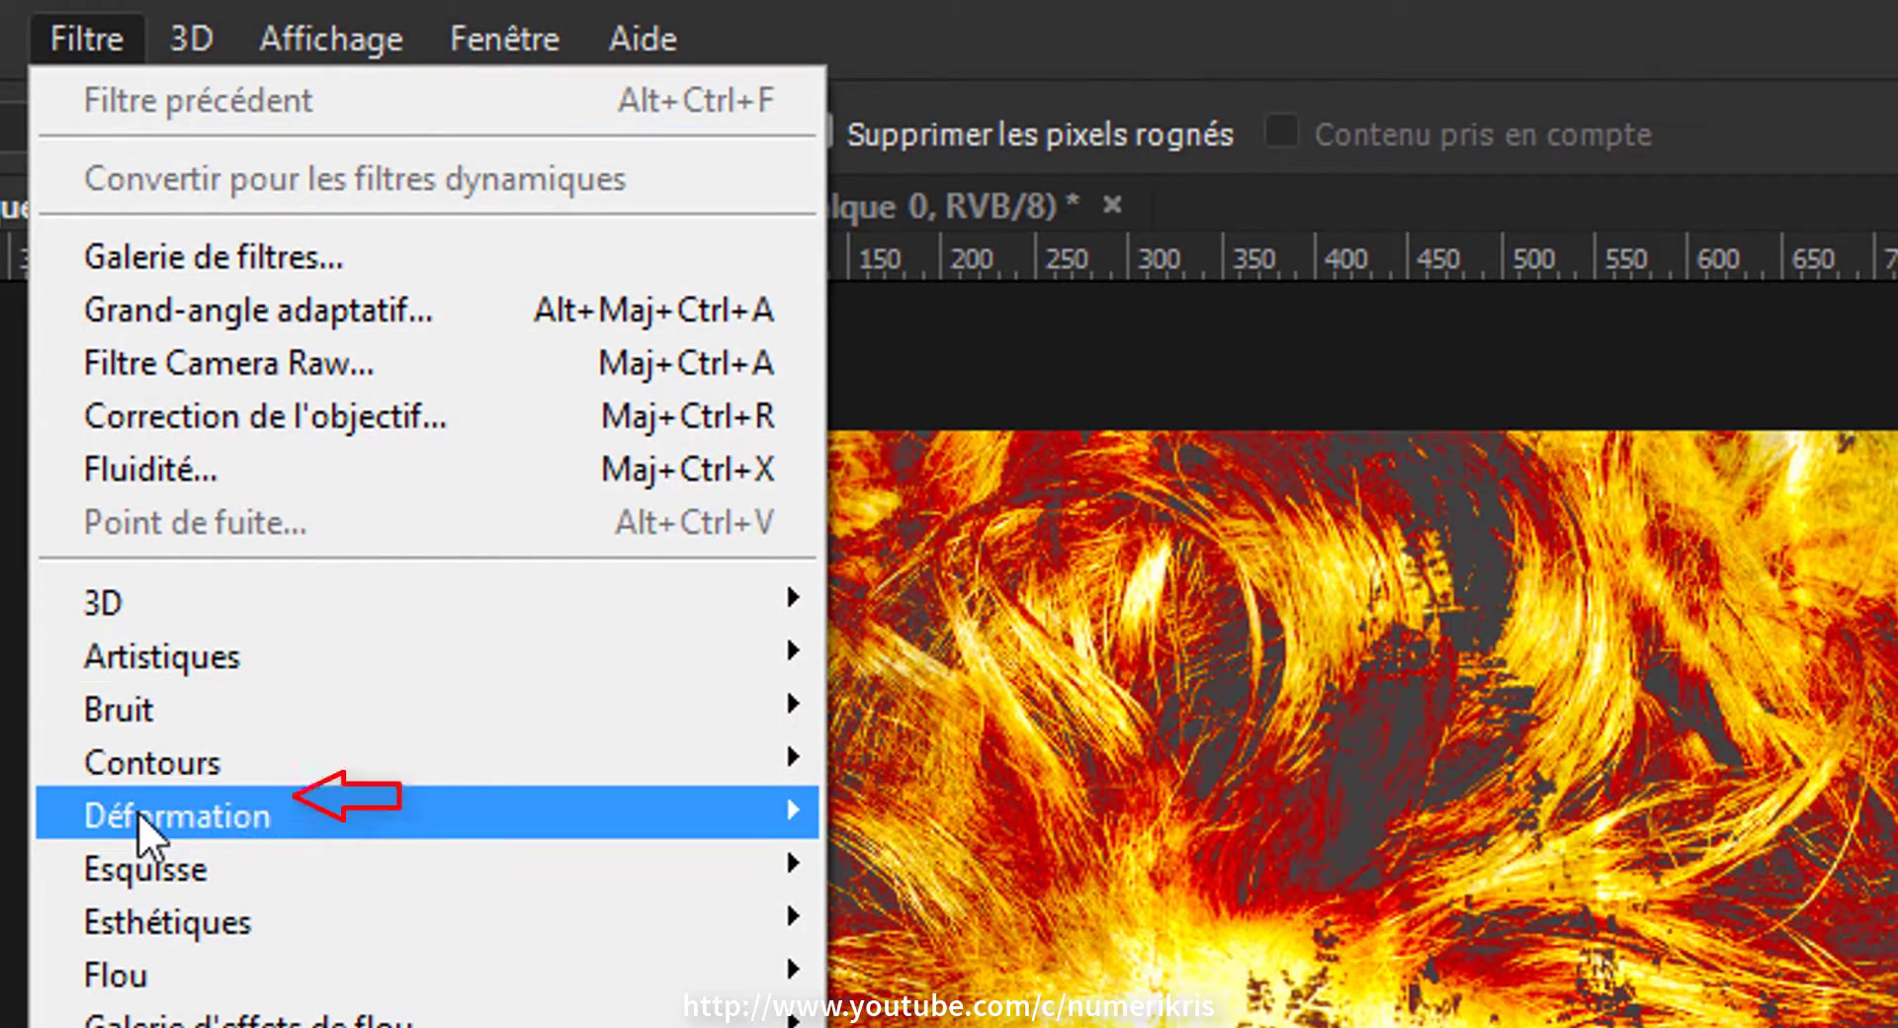
mouse_move(138, 811)
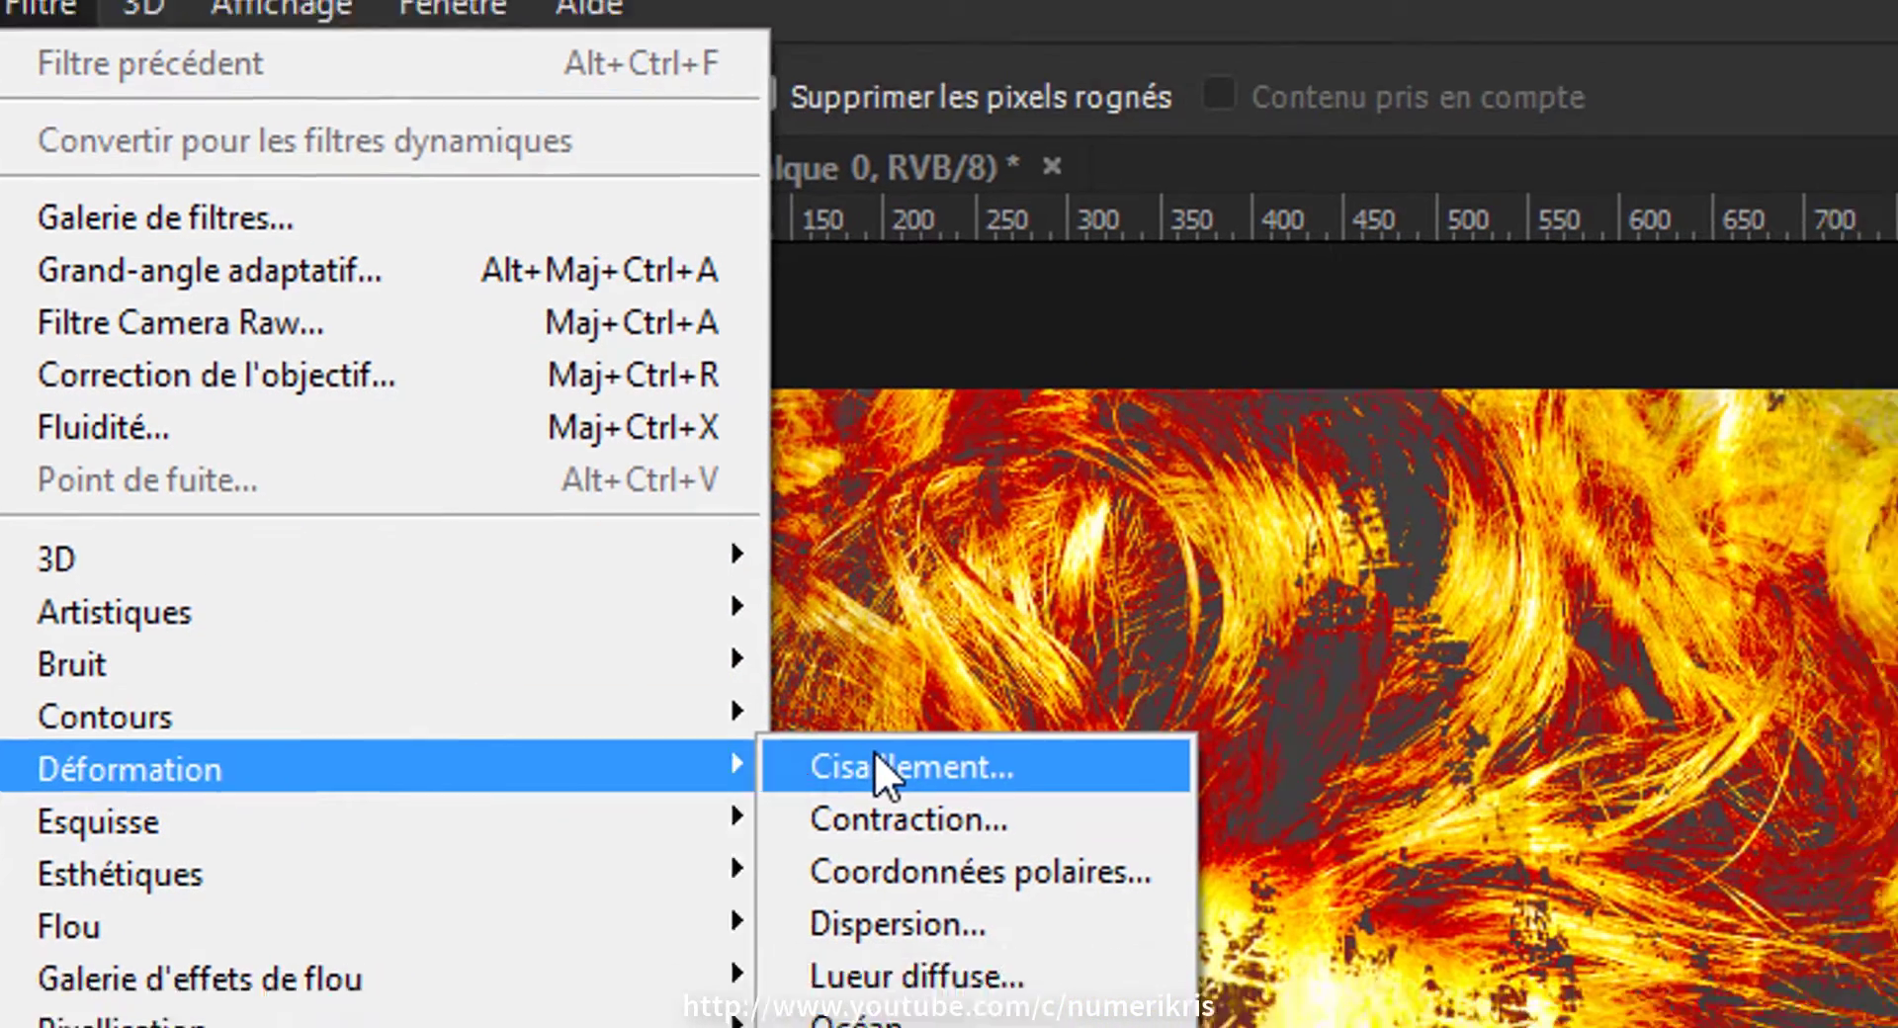
left_click(929, 812)
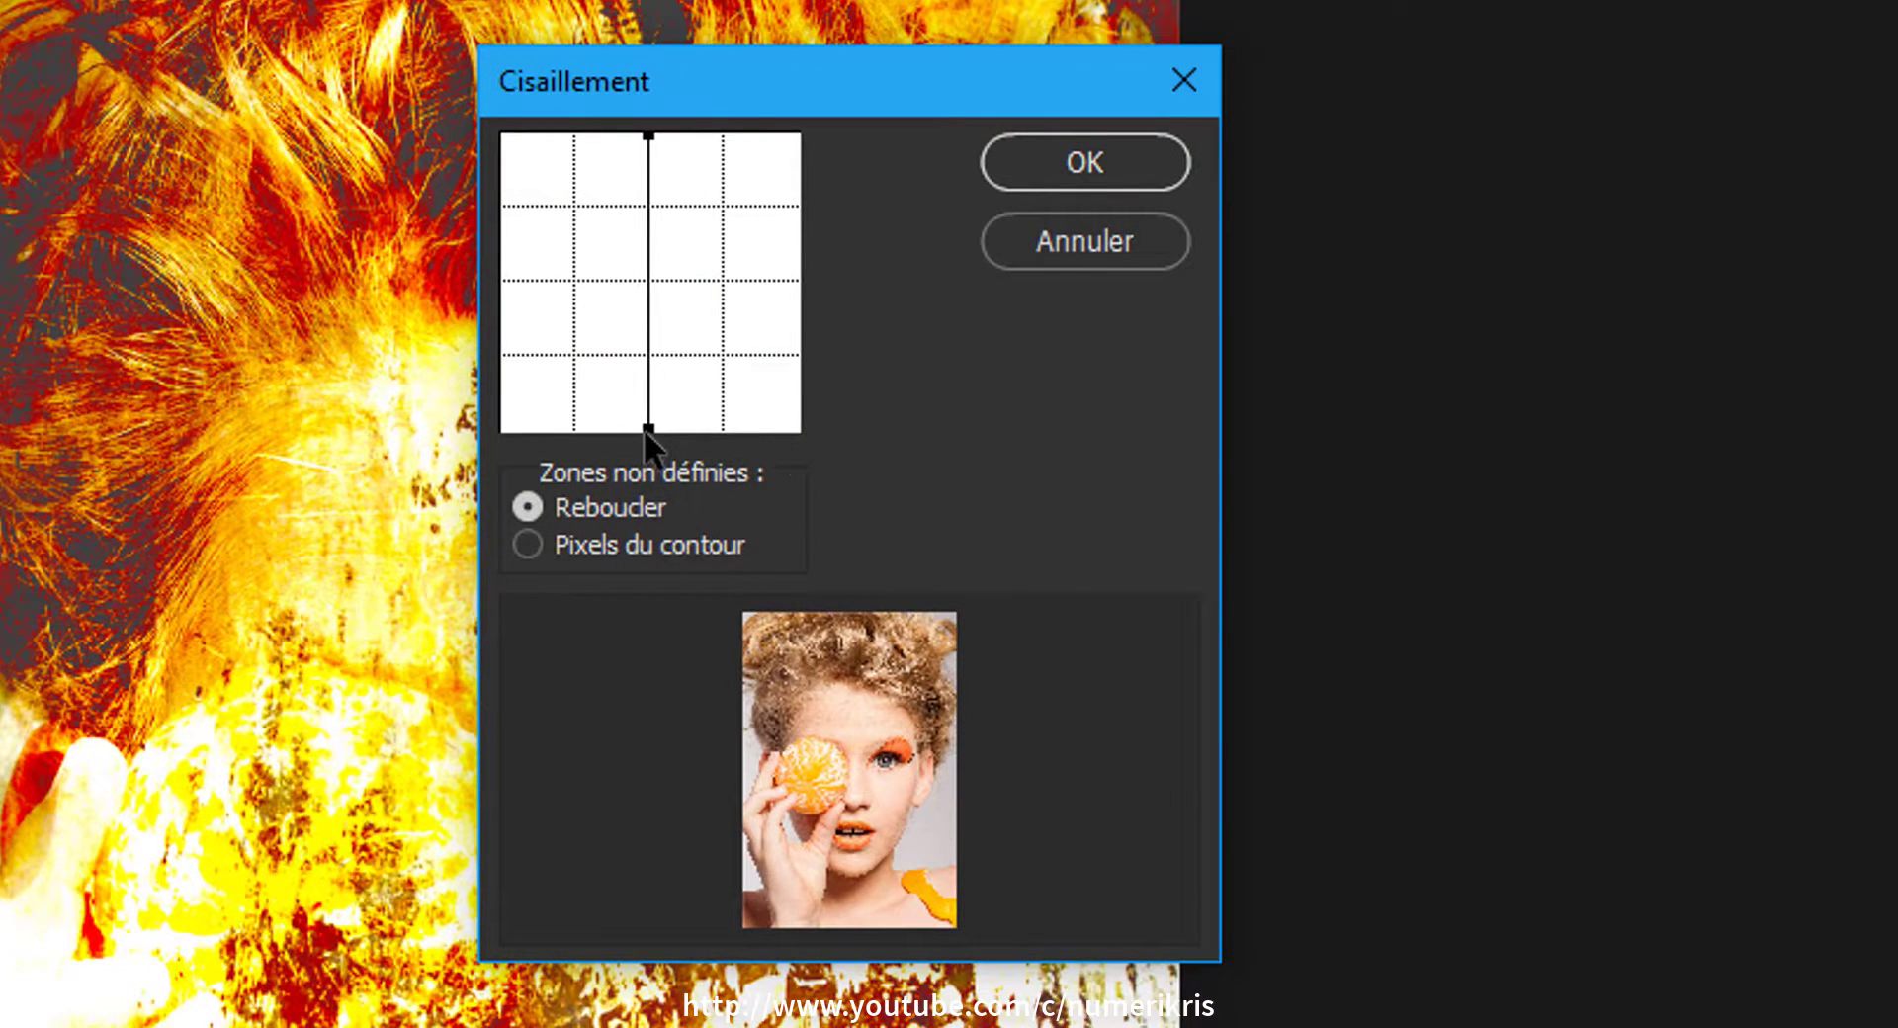
left_click_drag(648, 429, 688, 429)
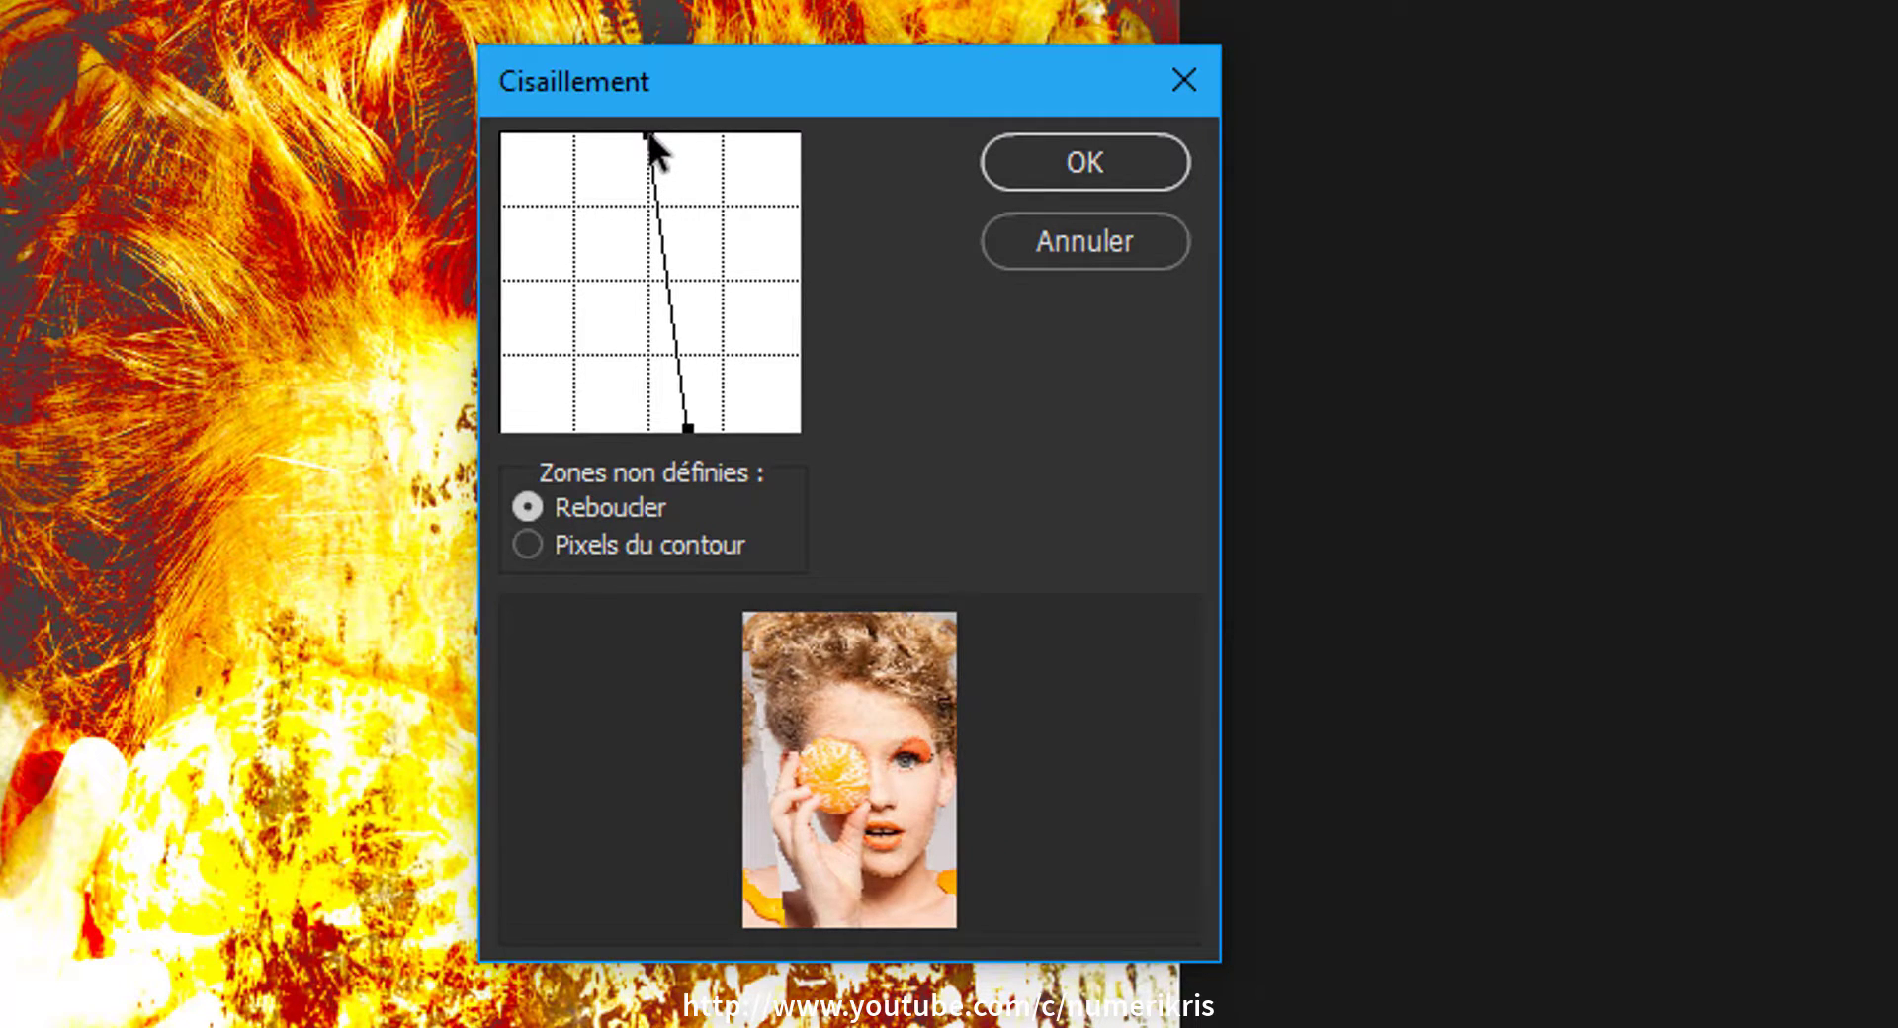
left_click_drag(648, 137, 767, 136)
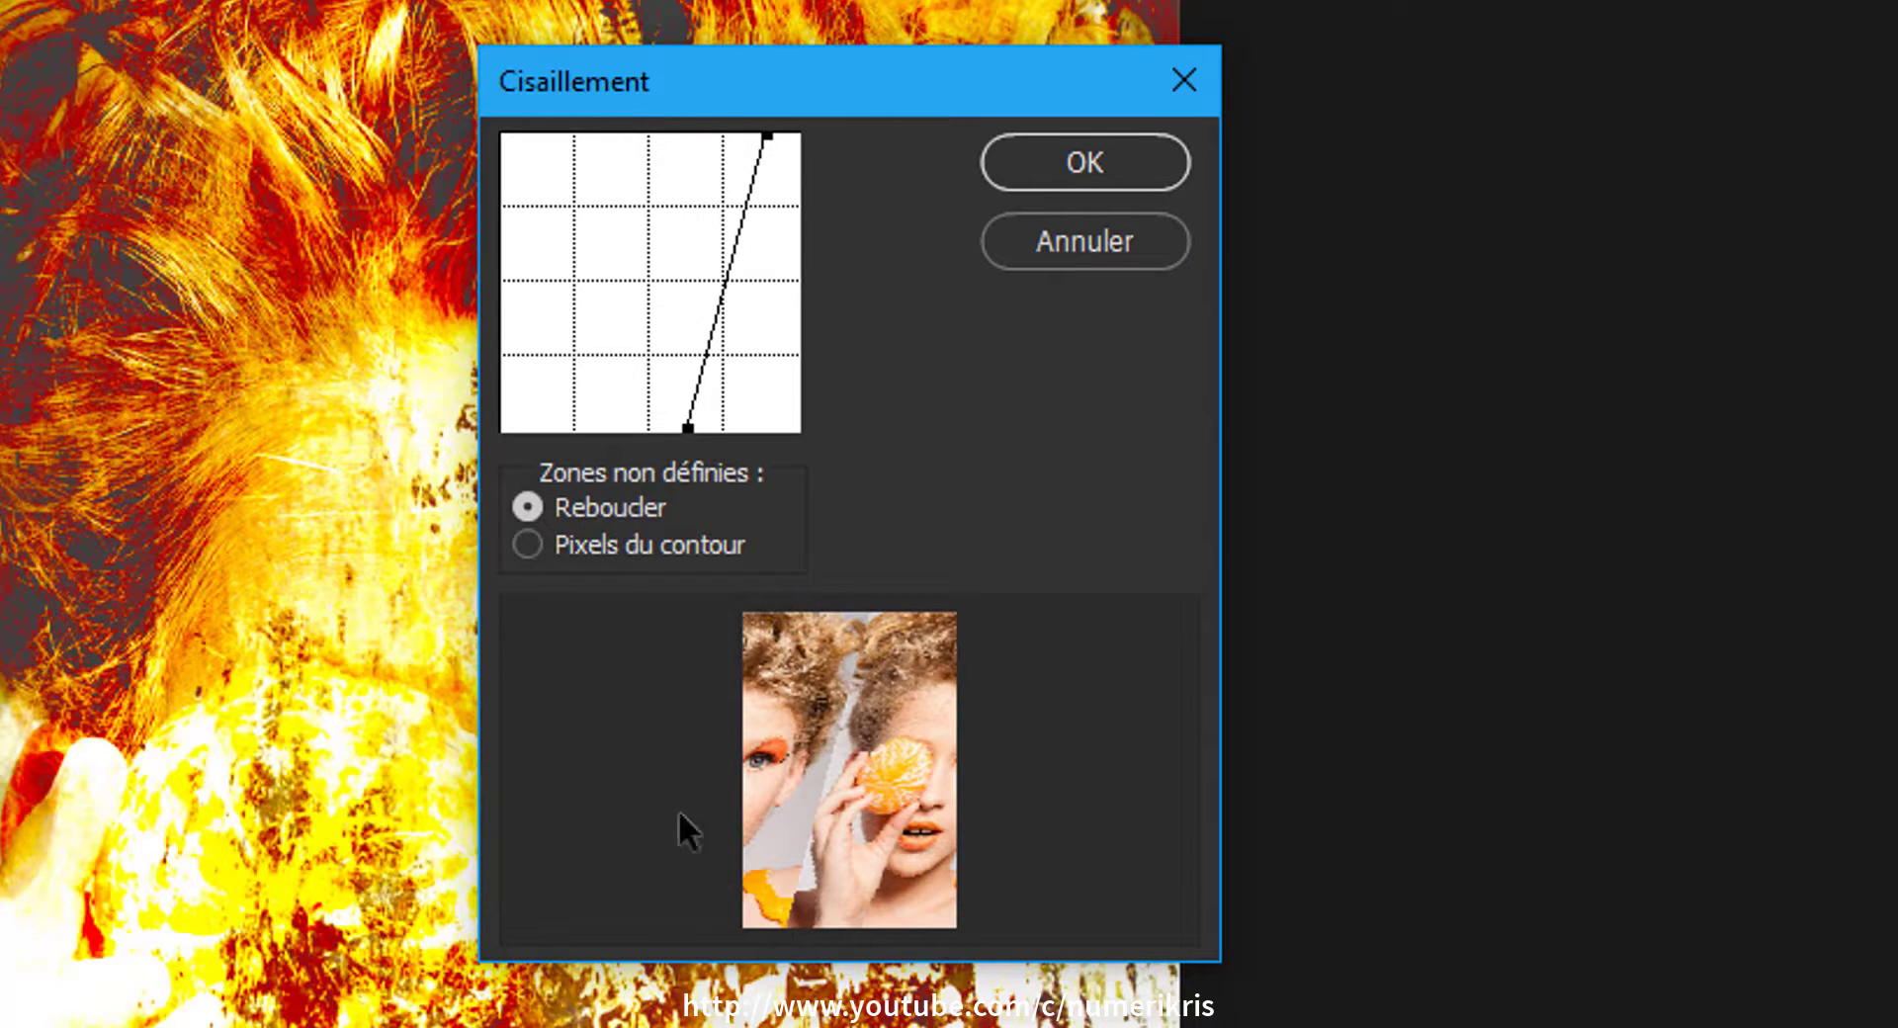
left_click(1050, 158)
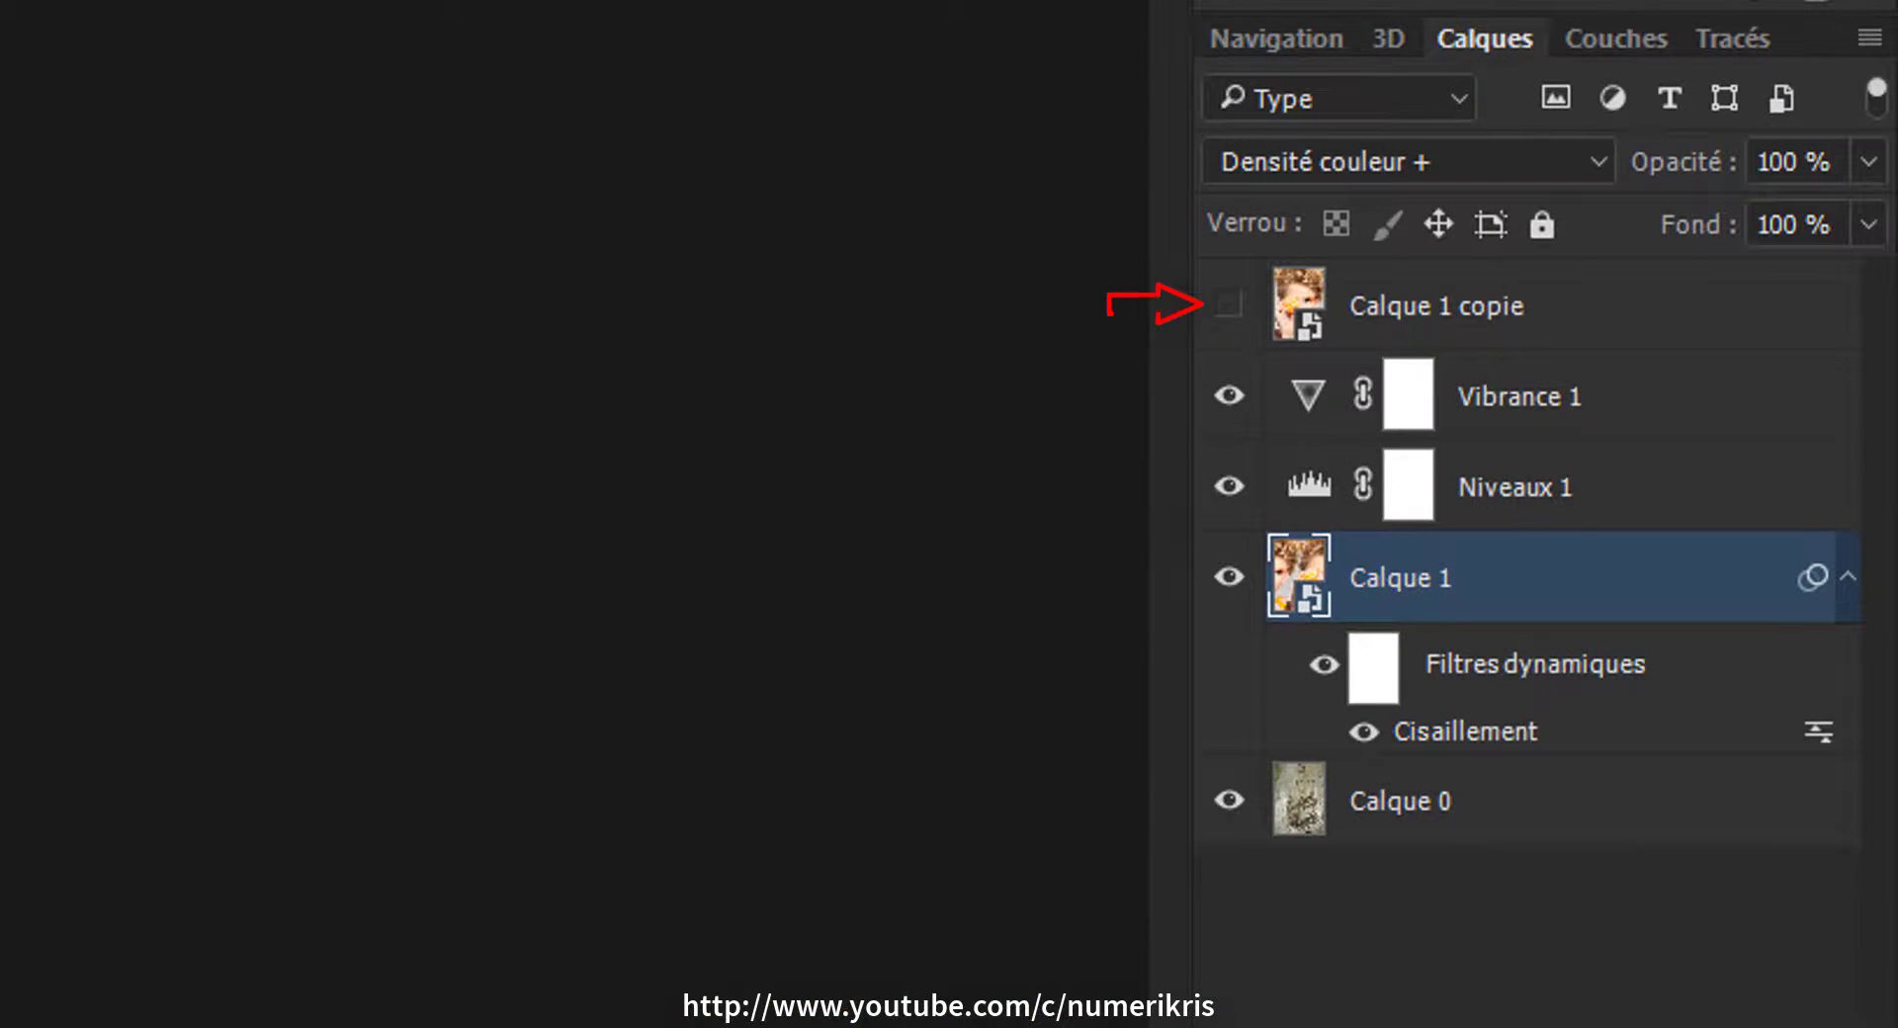
Show the hidden layer Calque 1 copie and set its blend mode to Produit
left_click(1231, 310)
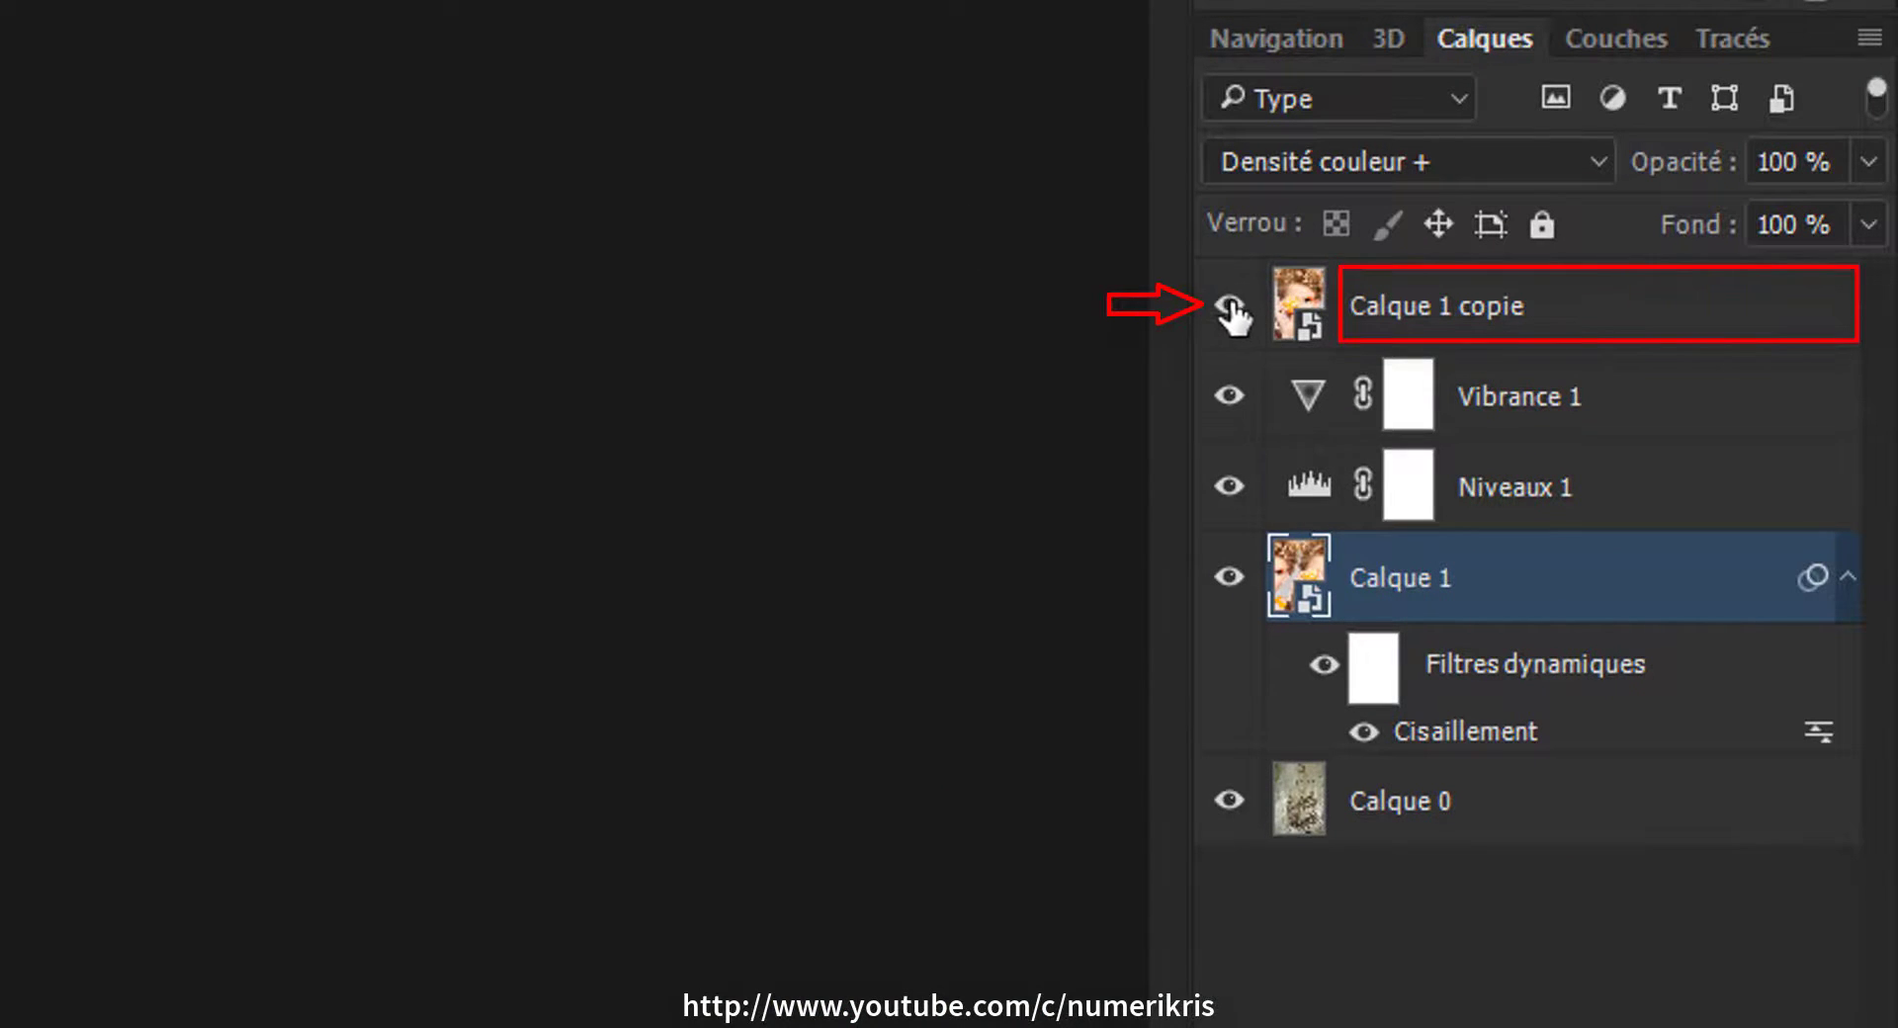
left_click(1497, 312)
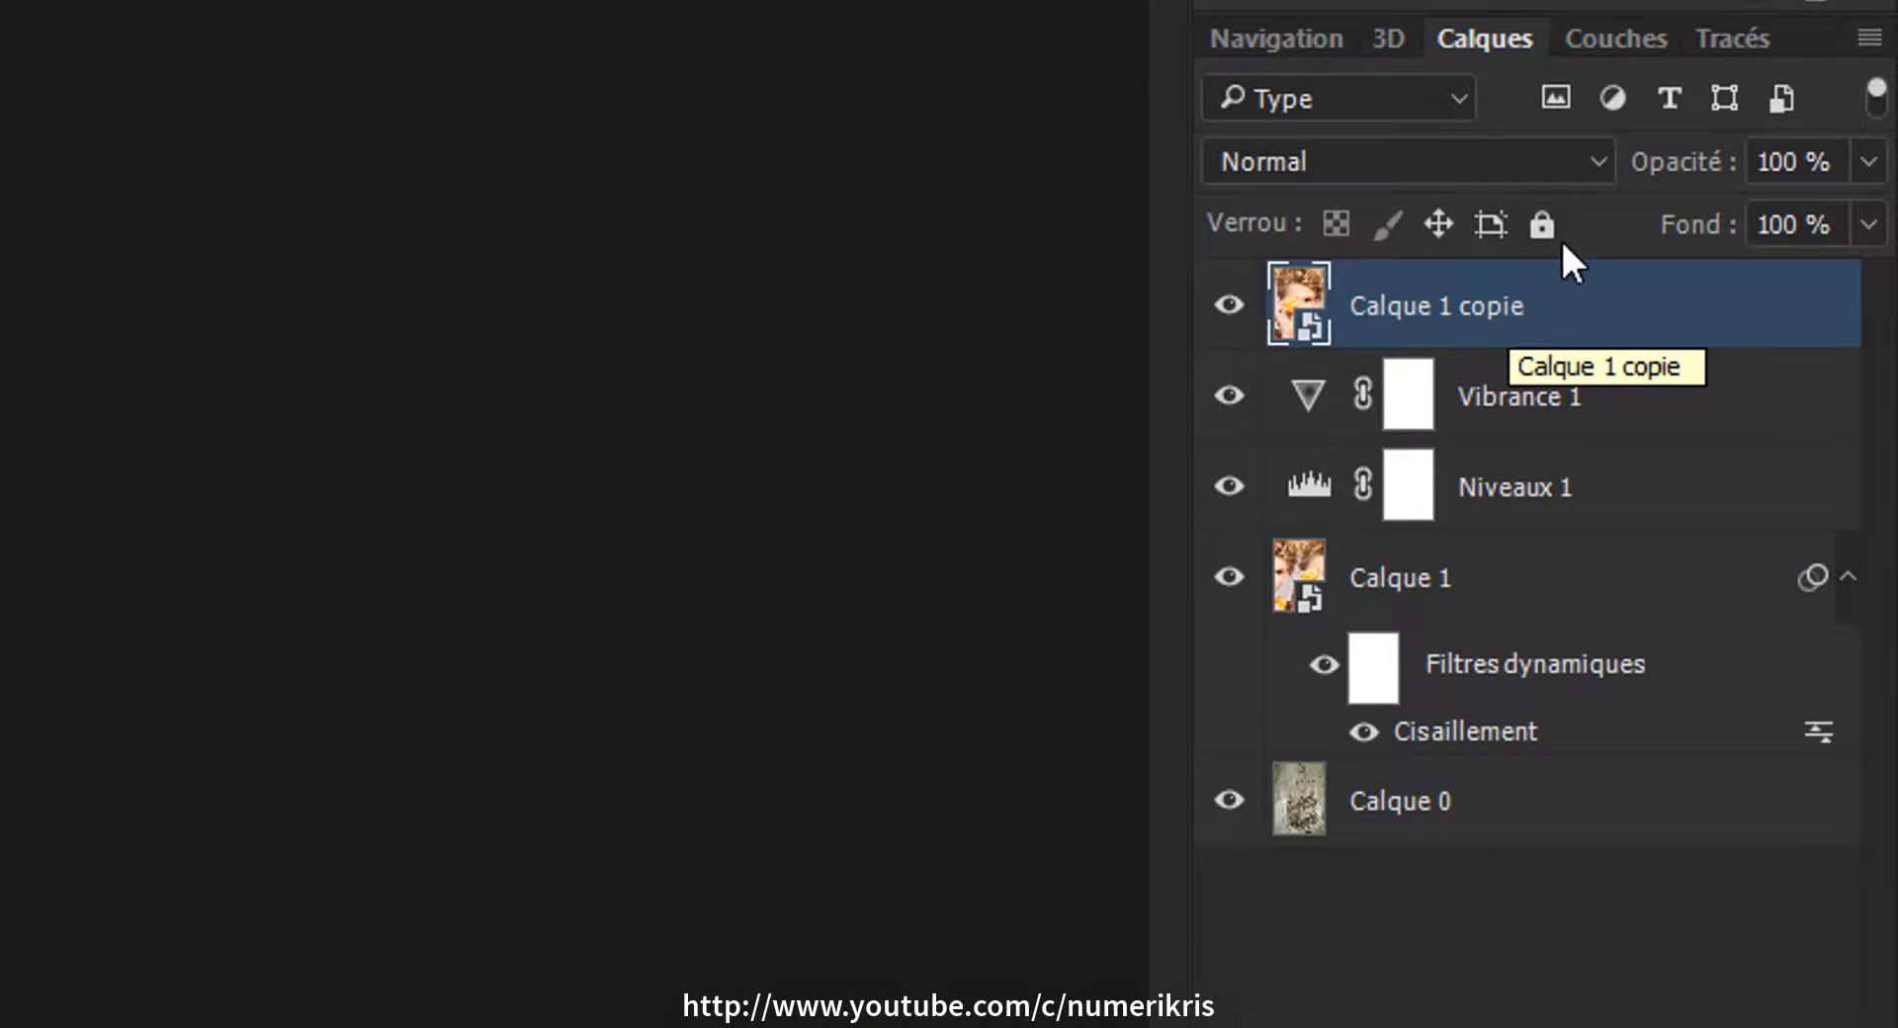
left_click(1599, 161)
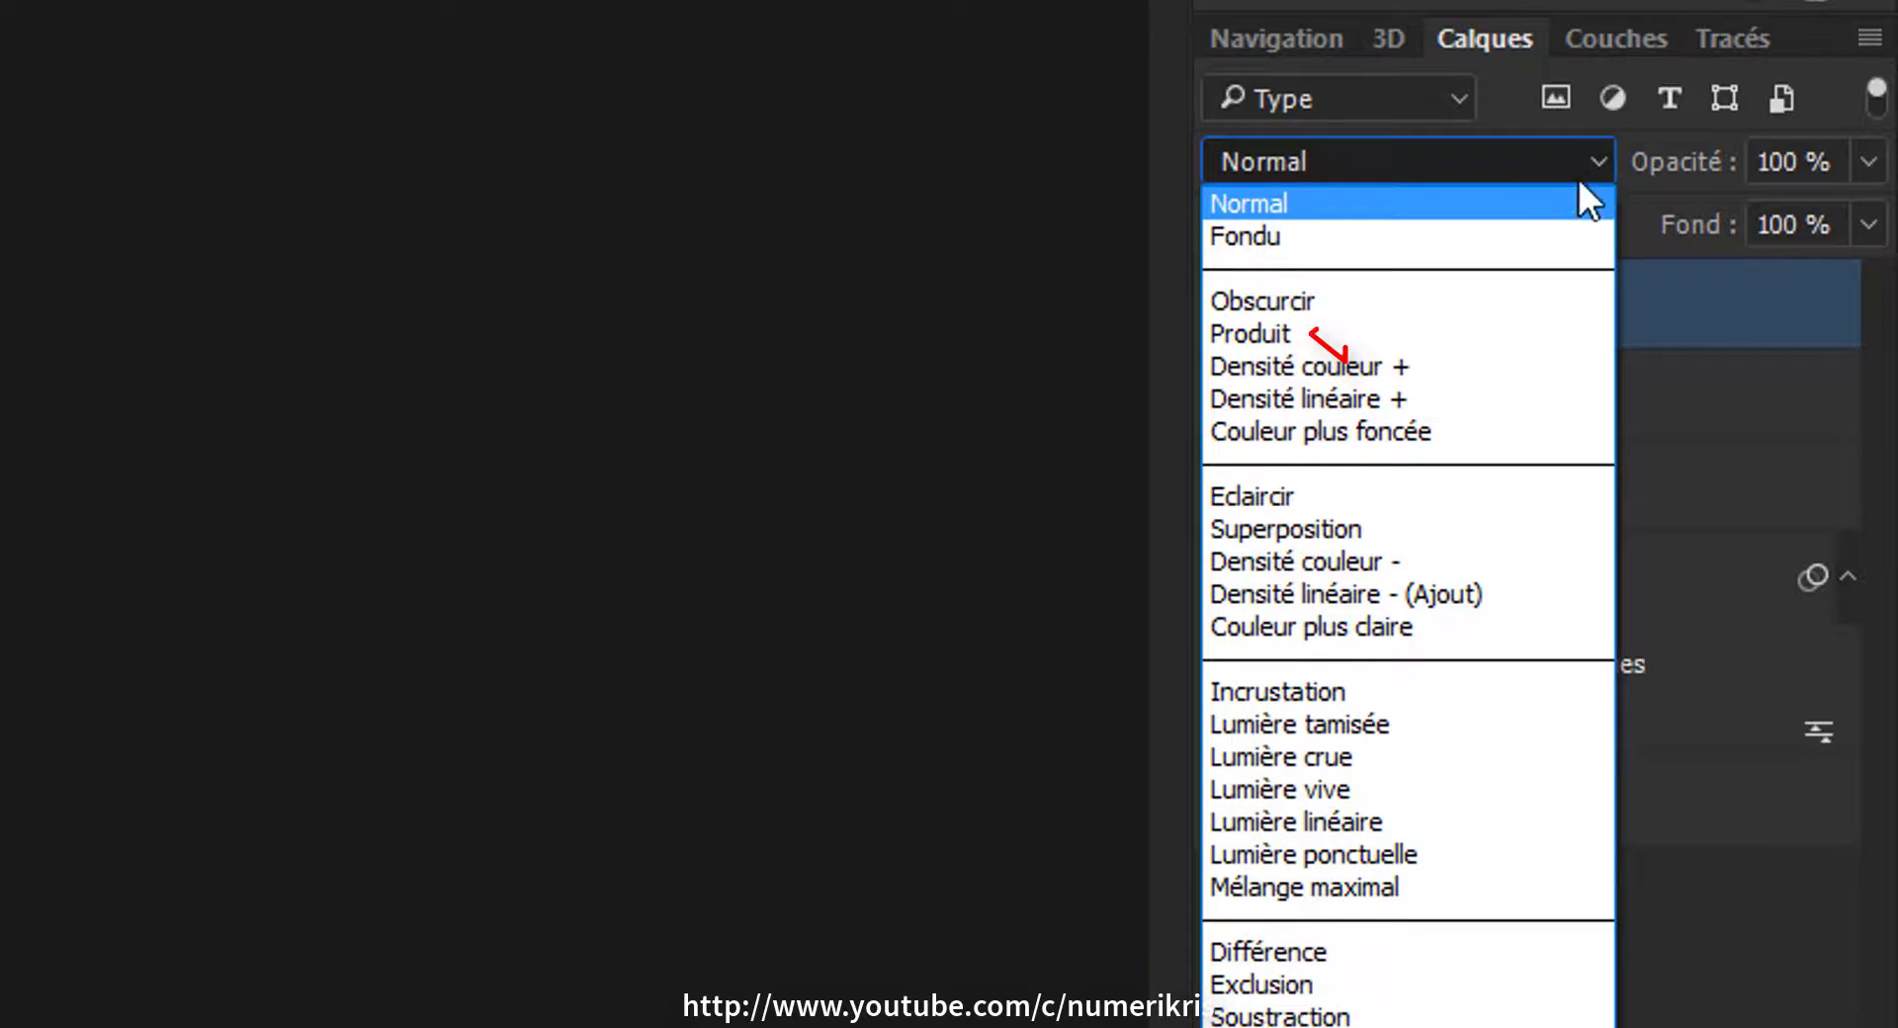
left_click(1324, 336)
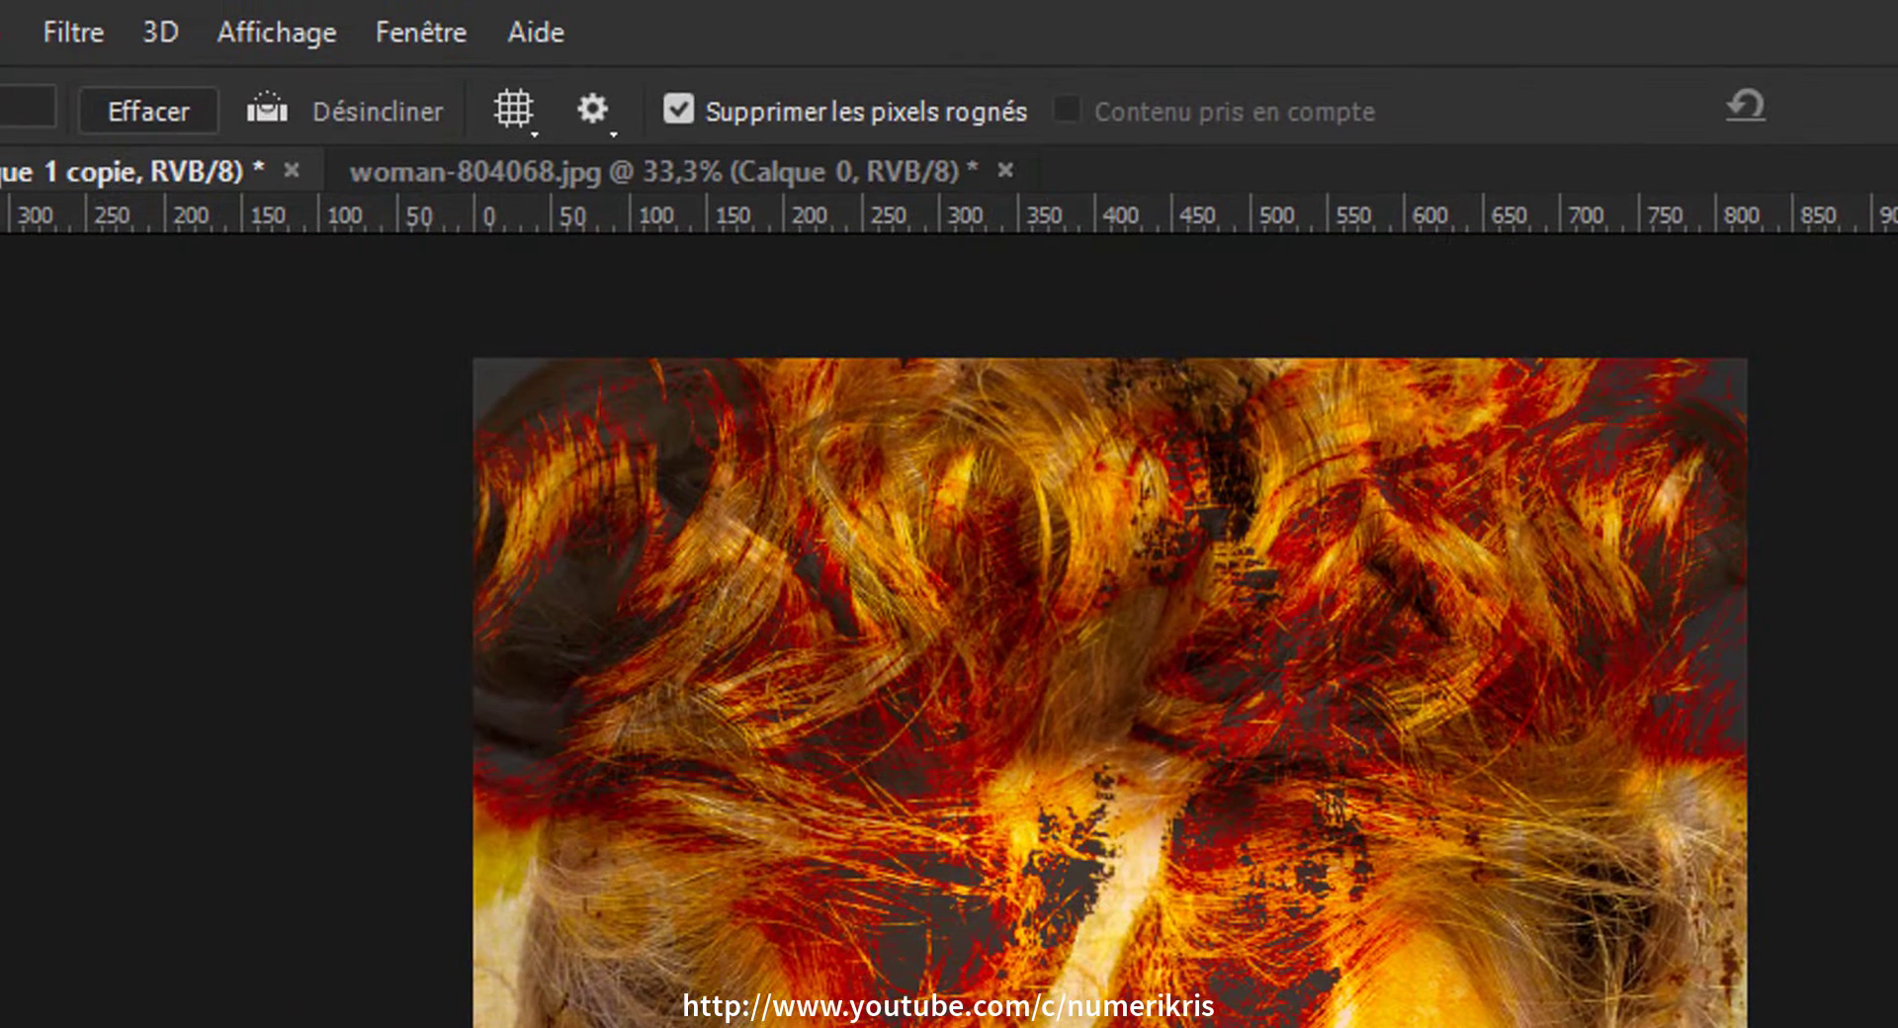
Start an Onde filter on Calque 1 copie with 100 generators and a wavelength from 1 to 94
left_click(73, 32)
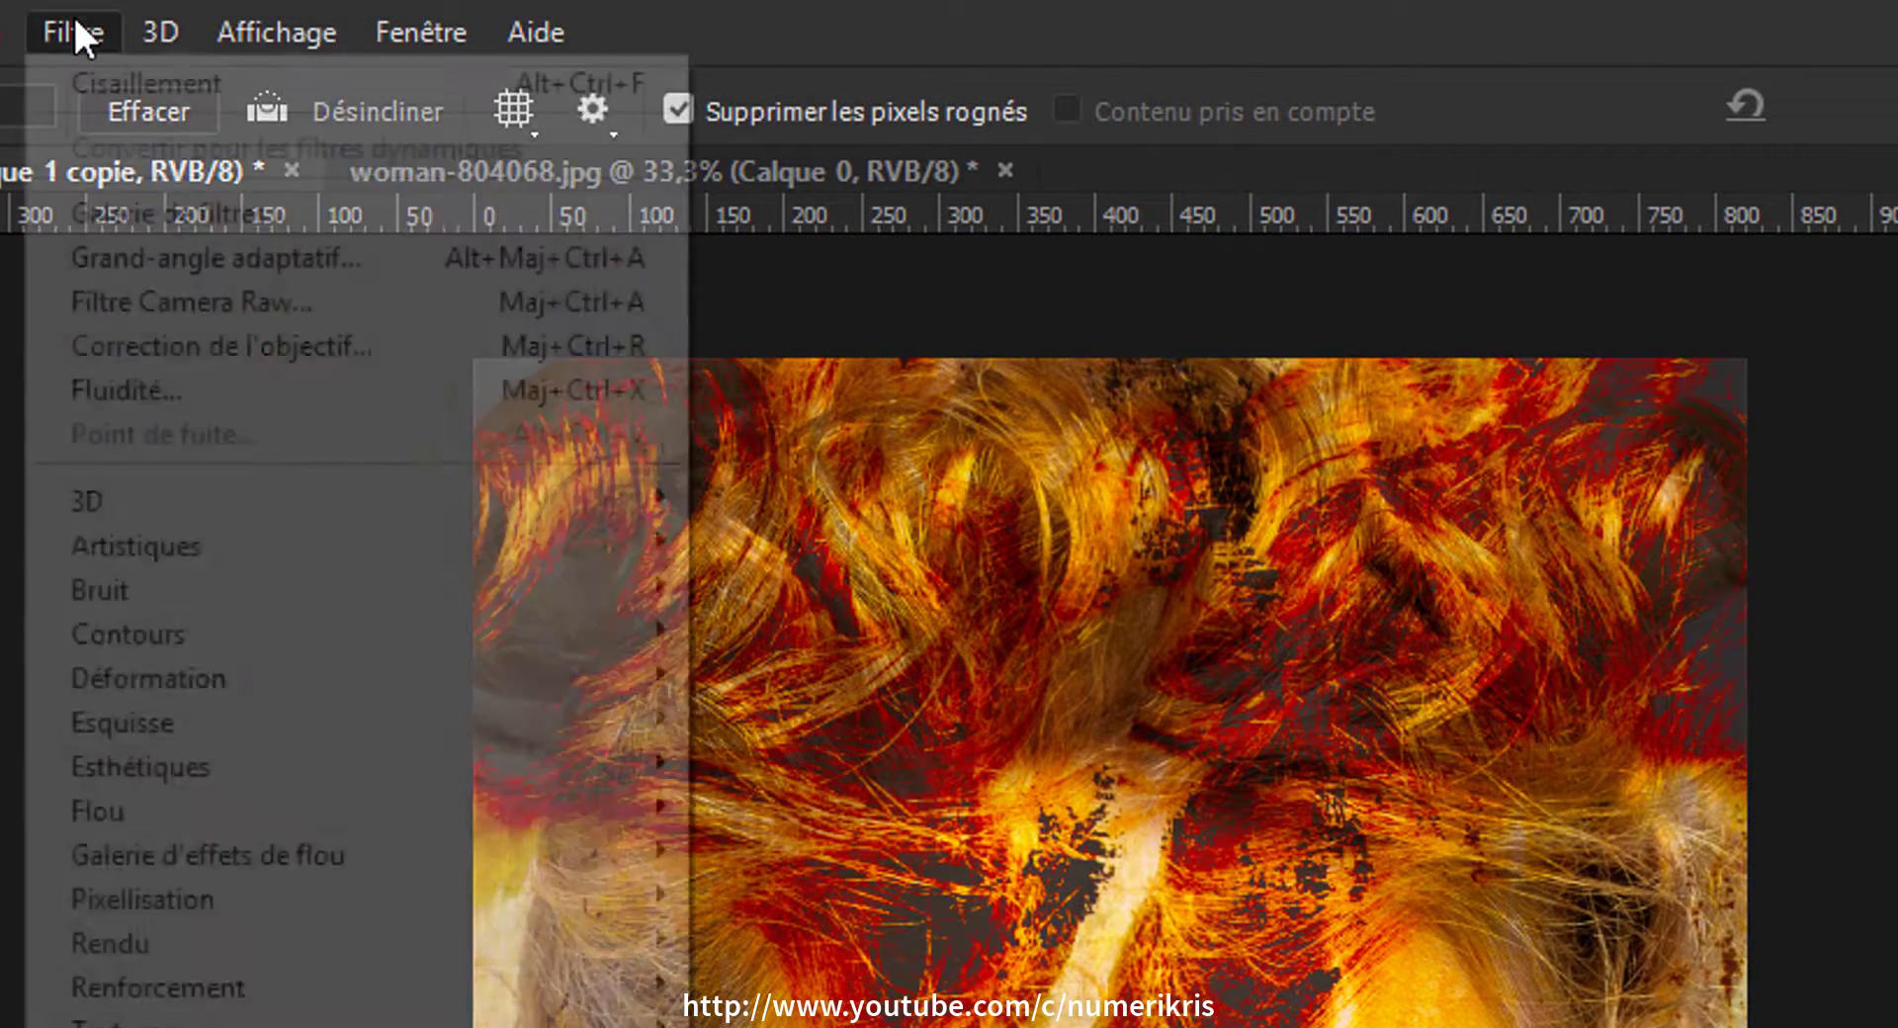
mouse_move(51, 680)
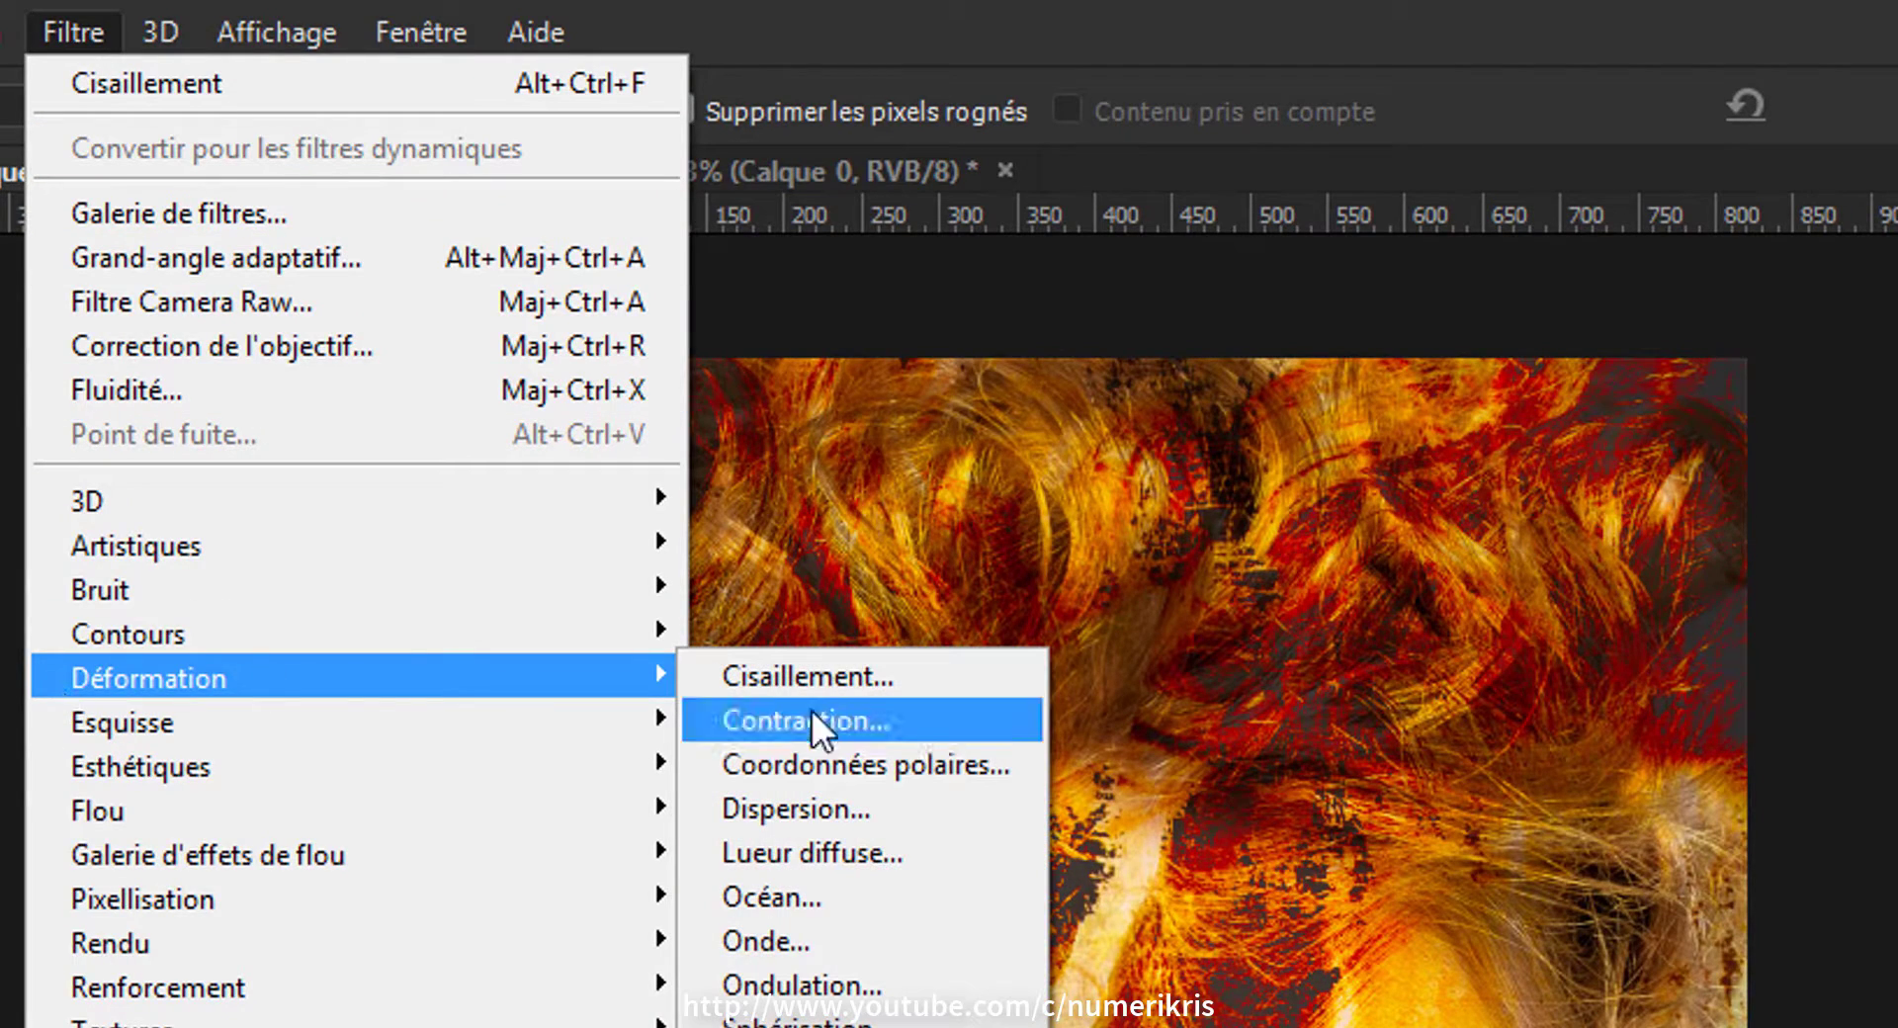
left_click(927, 937)
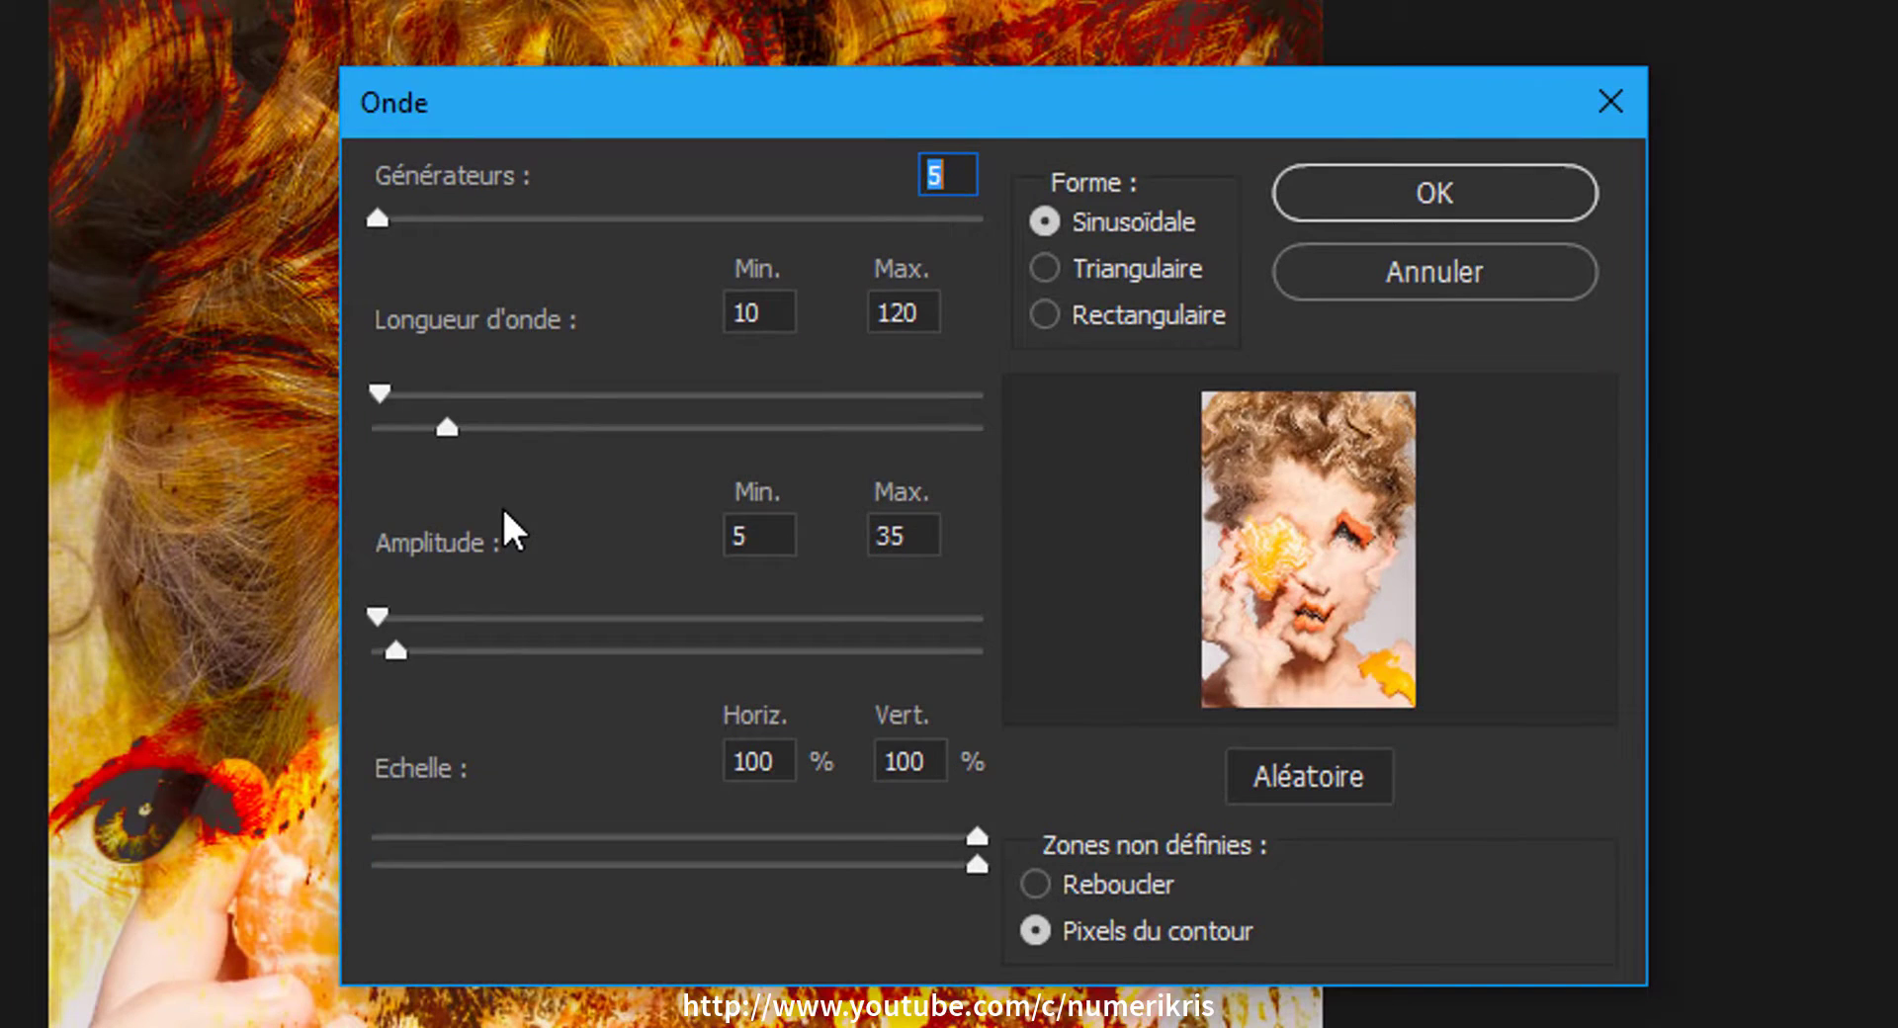
type("100")
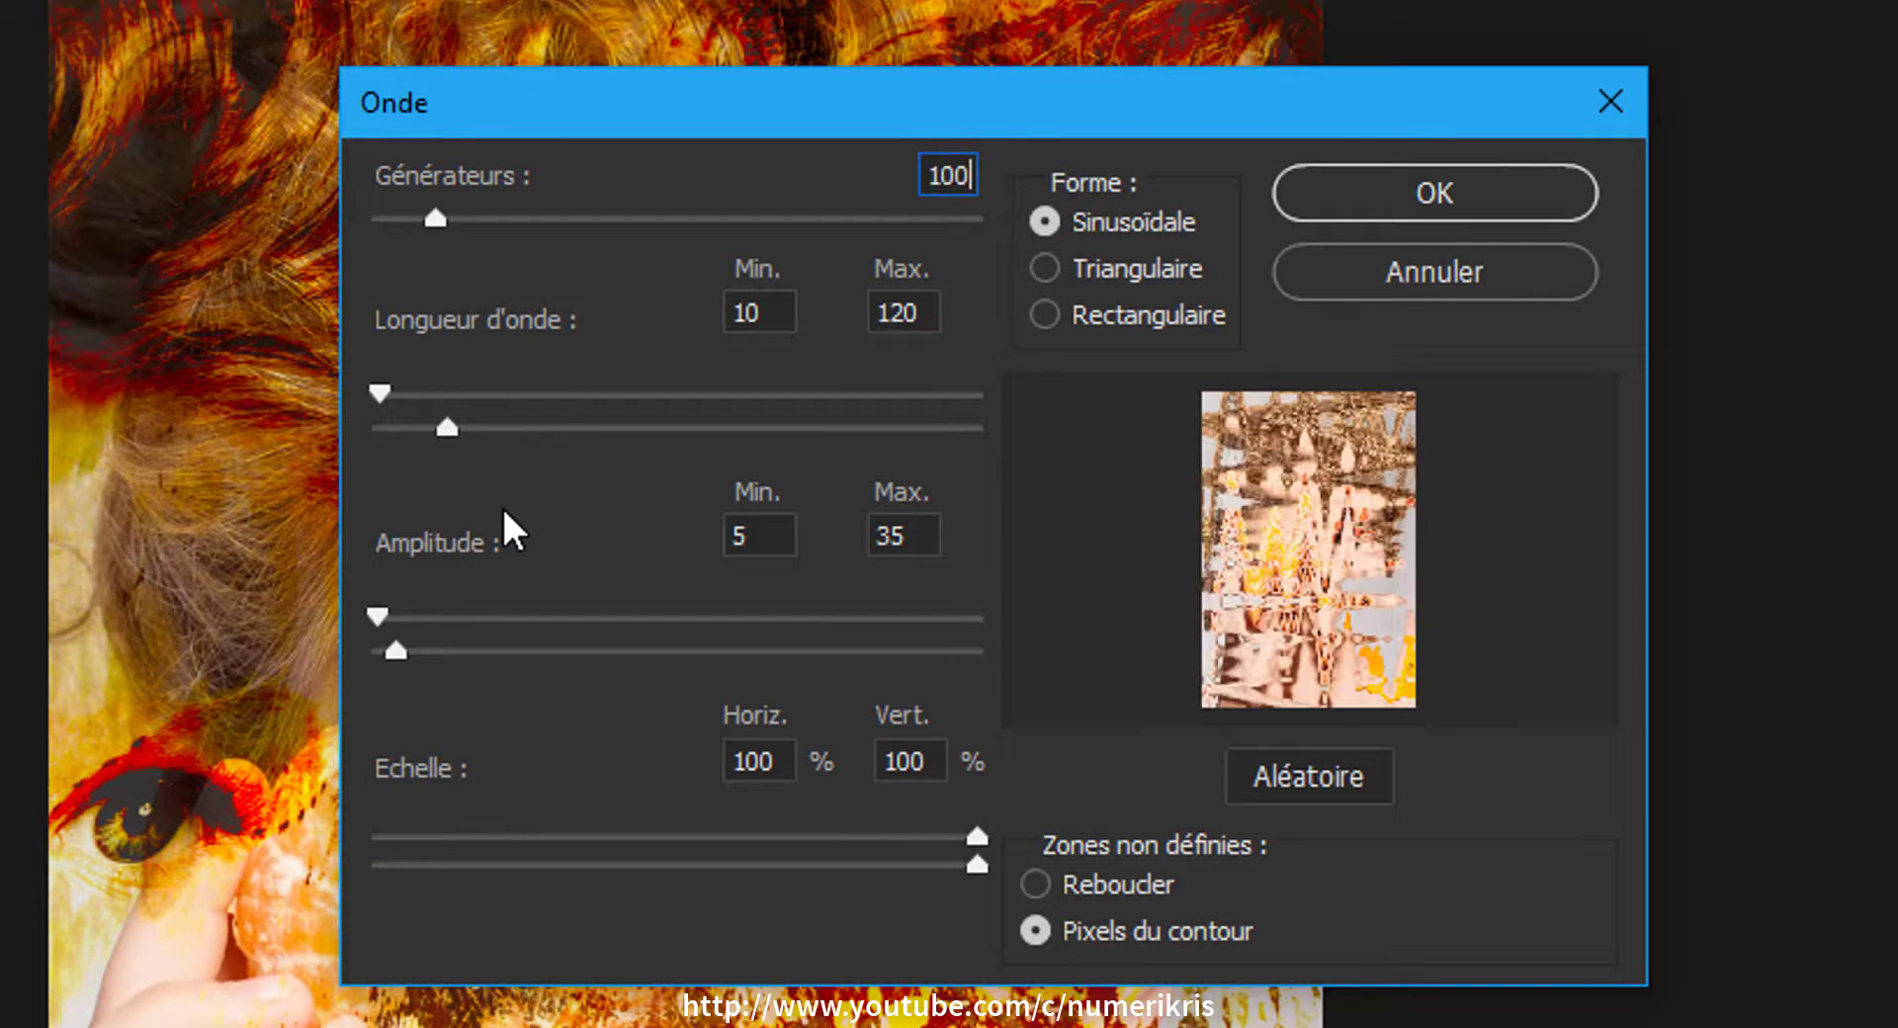
left_click(761, 312)
type("1")
key("Tab")
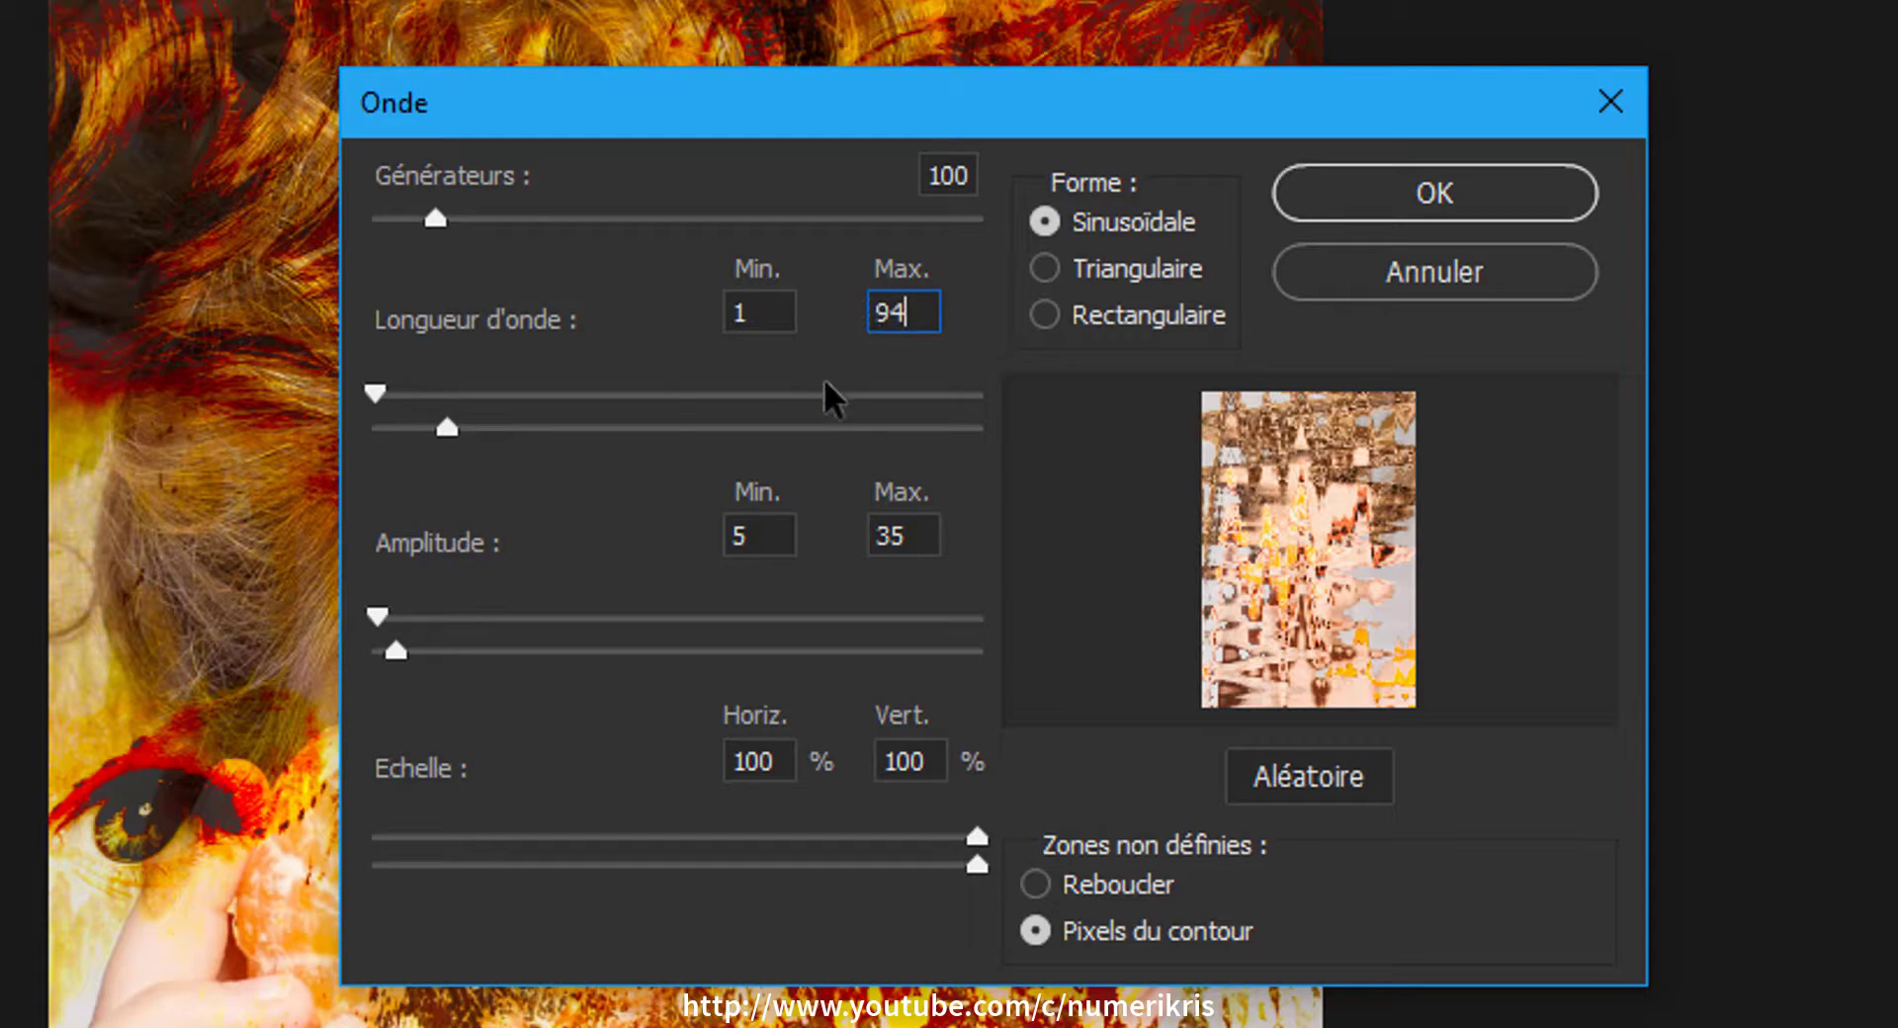
Set the wave amplitude to 998 minimum and 999 maximum, with horizontal and vertical scale at 1 %, and apply the filter
left_click(763, 535)
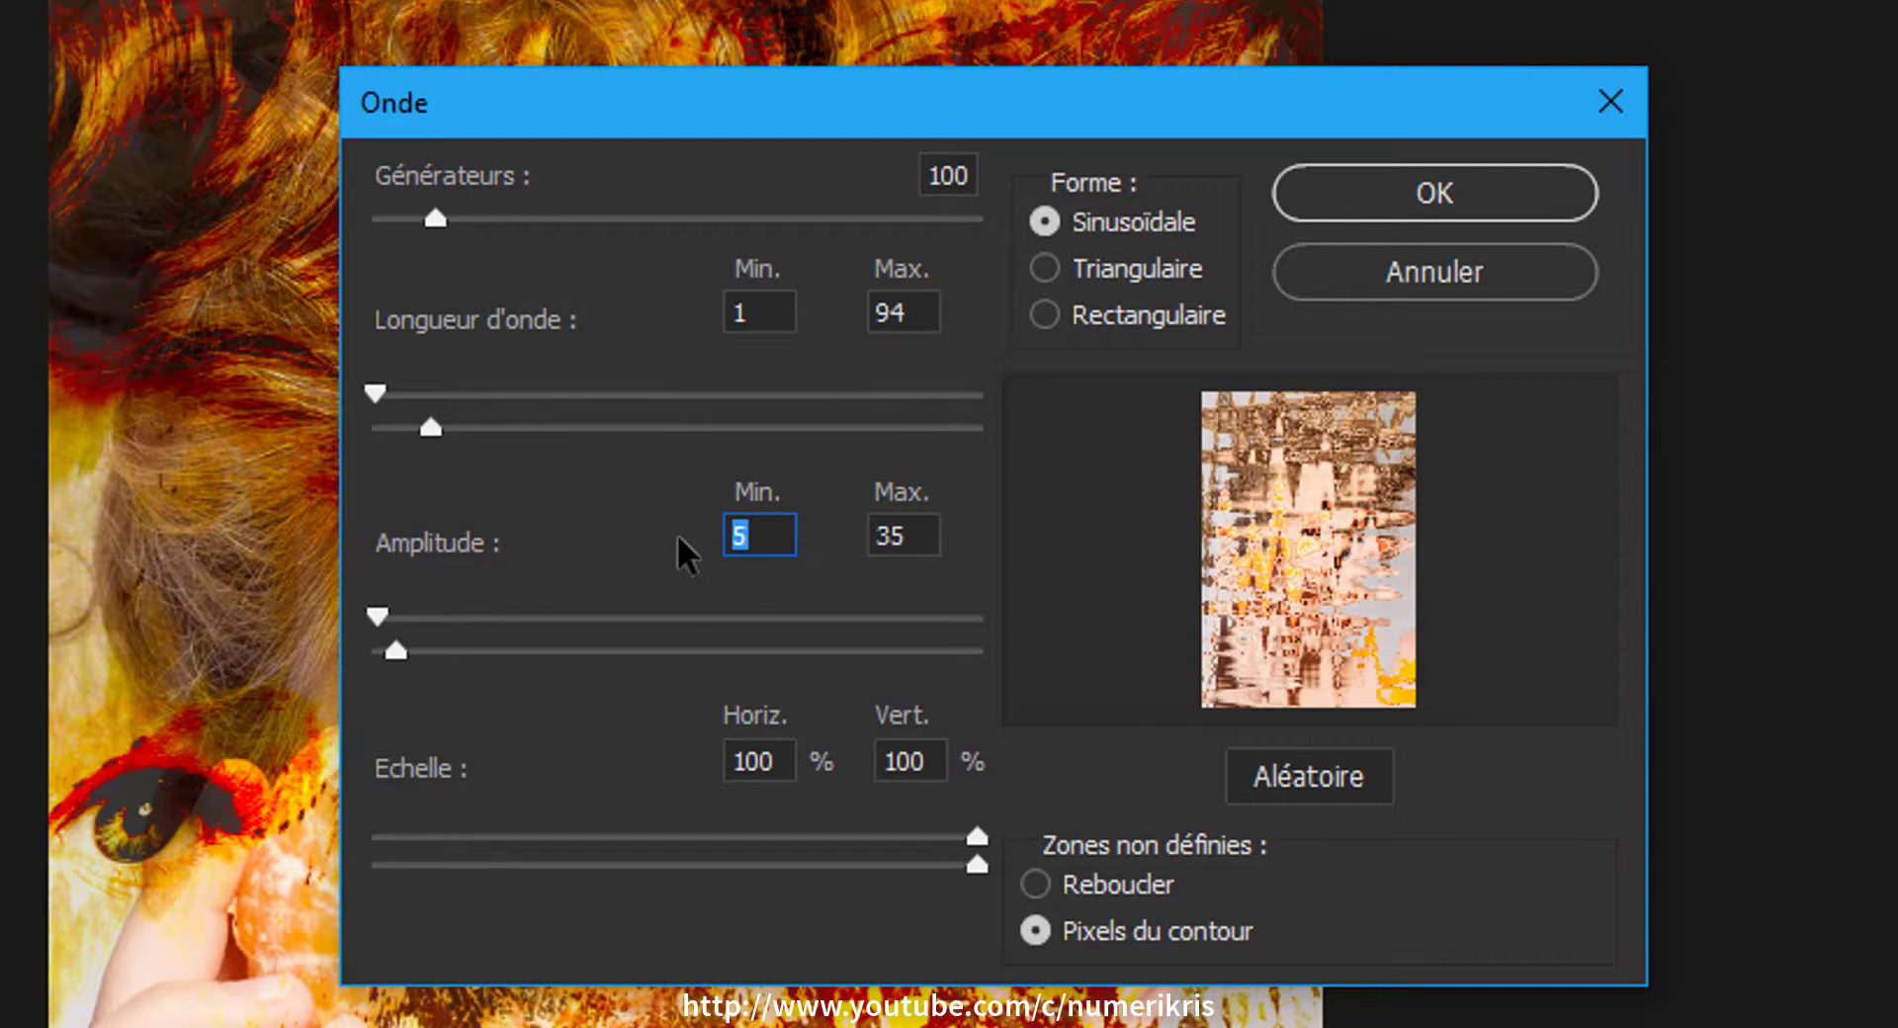
type("998")
left_click(868, 534)
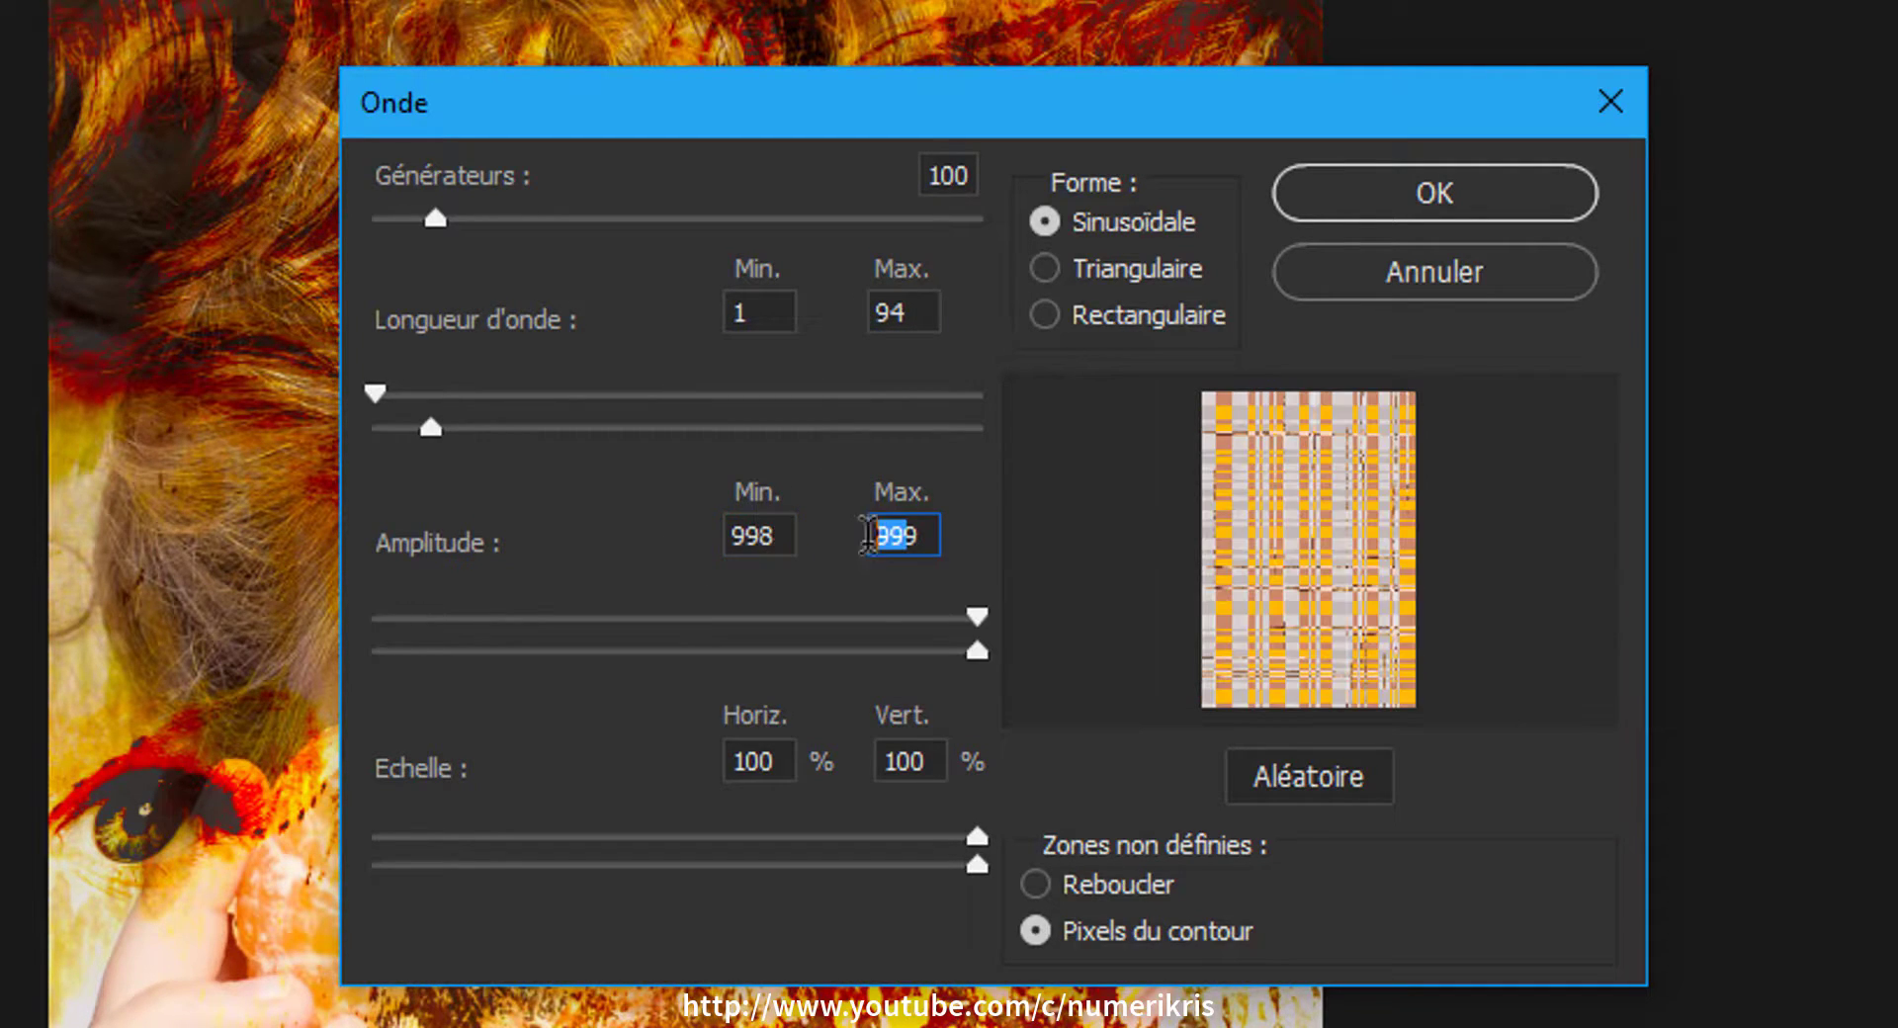
left_click(930, 534)
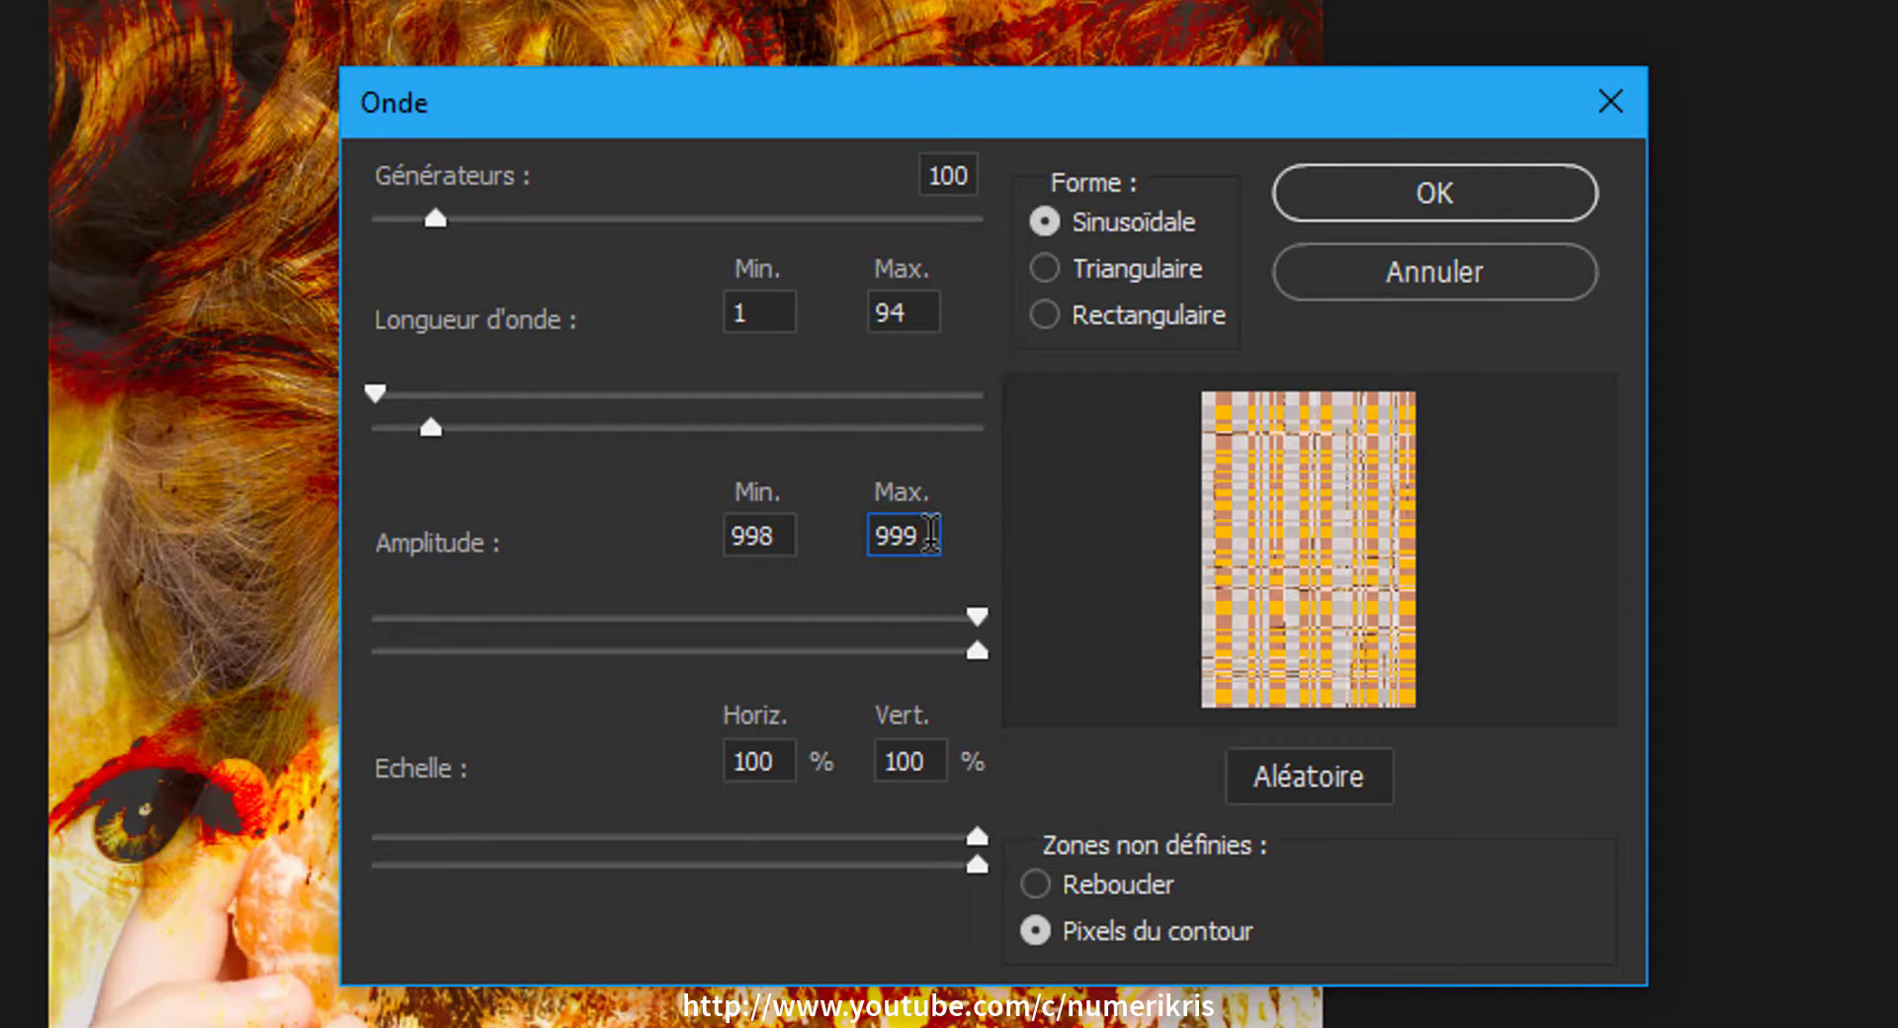
left_click(786, 758)
key("Tab")
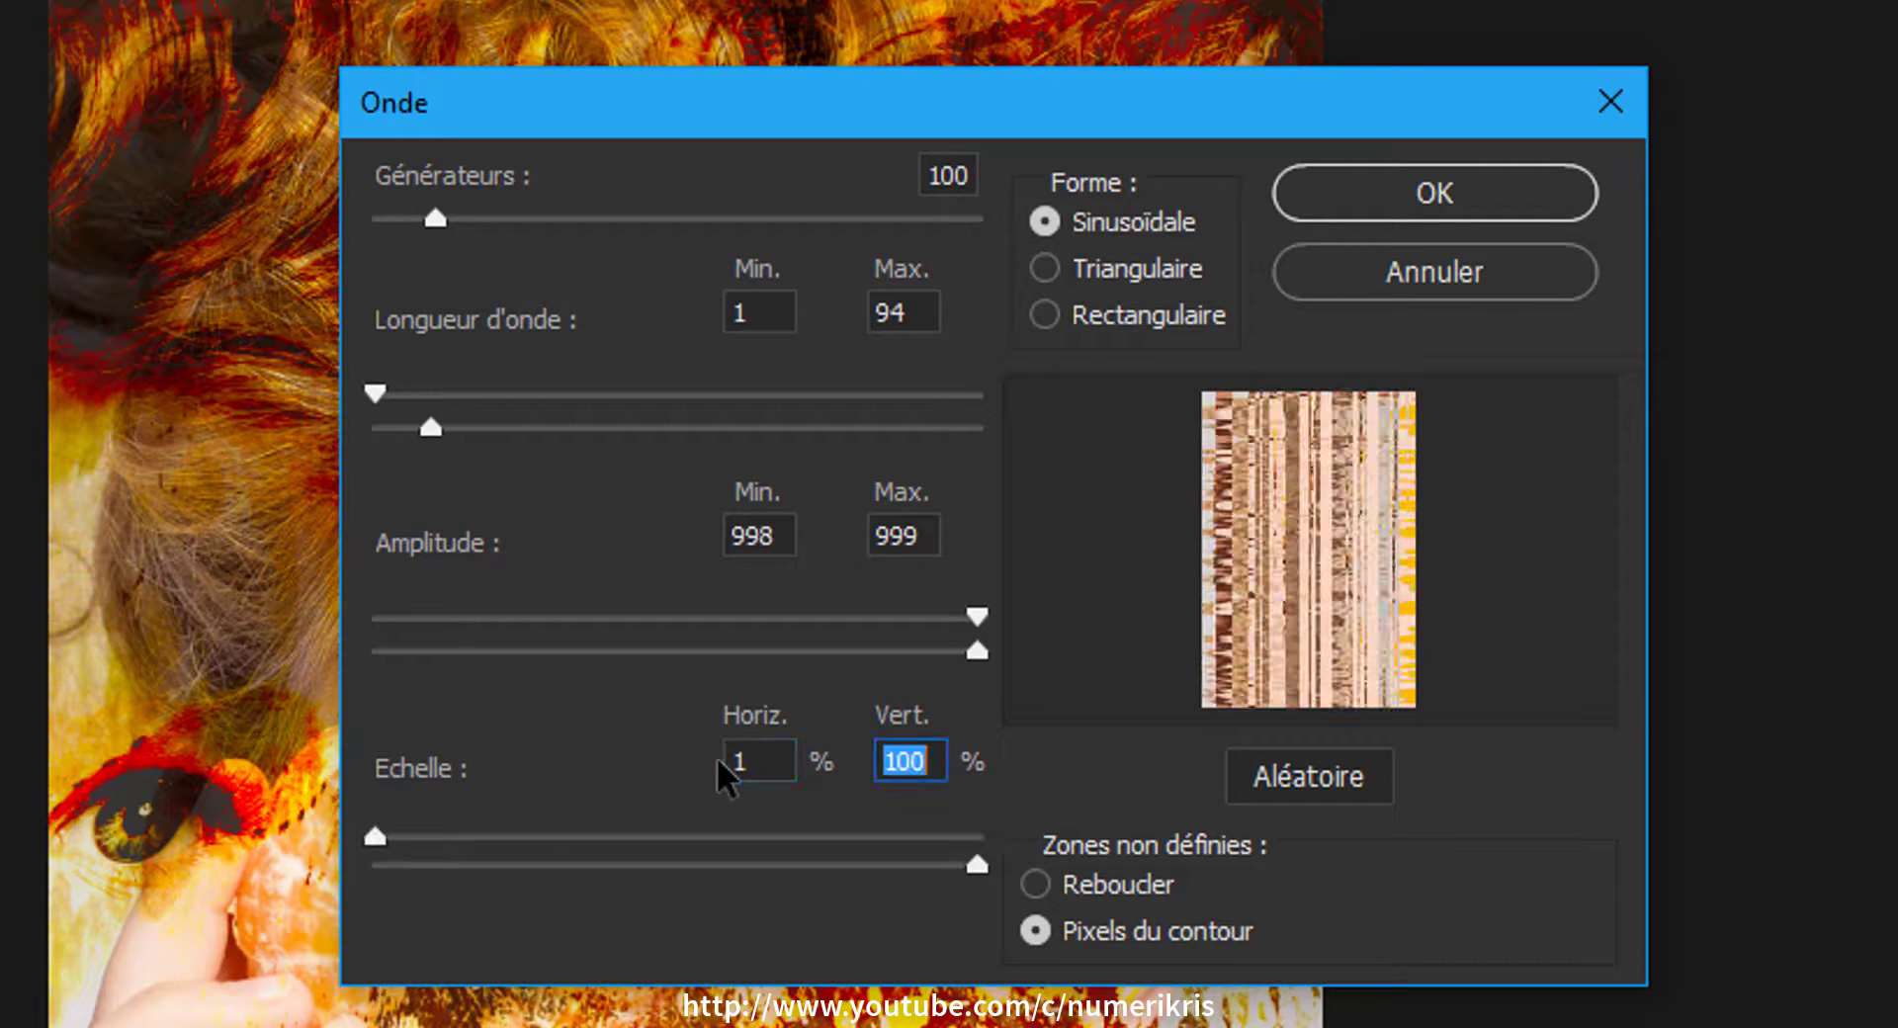
type("1")
key("Tab")
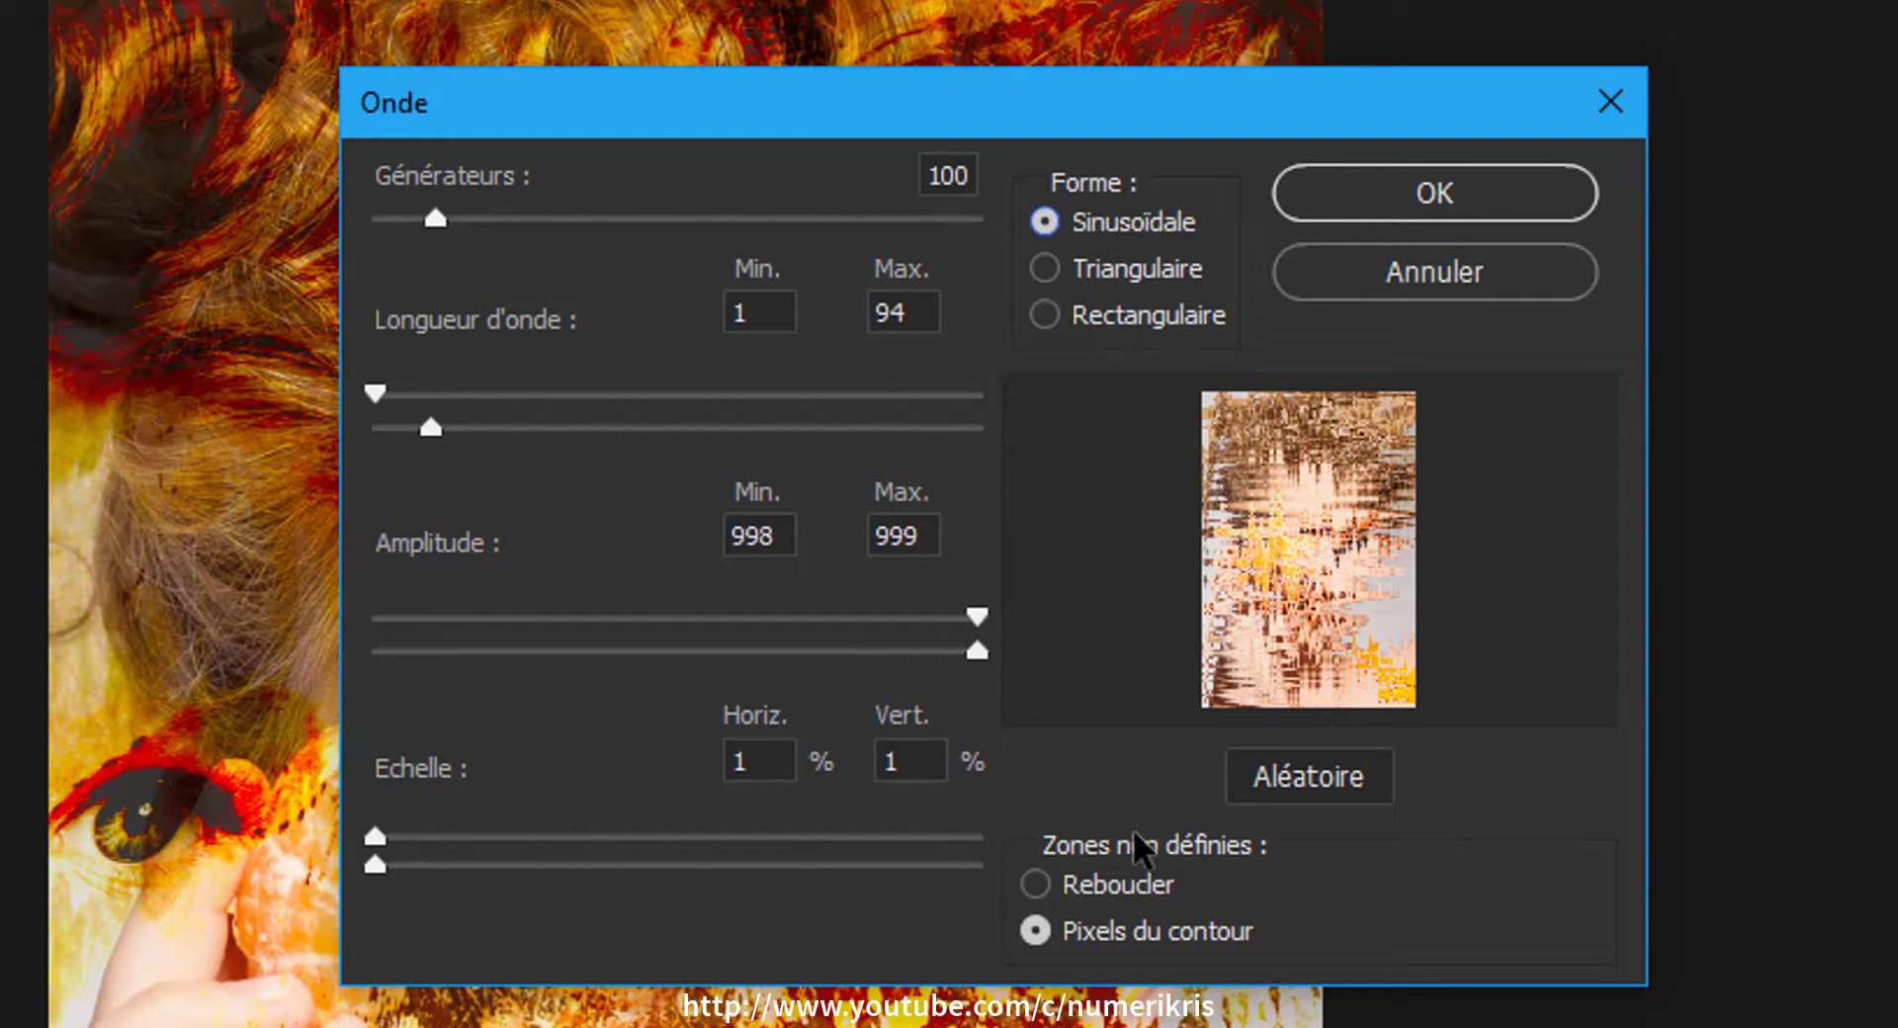
left_click(1413, 198)
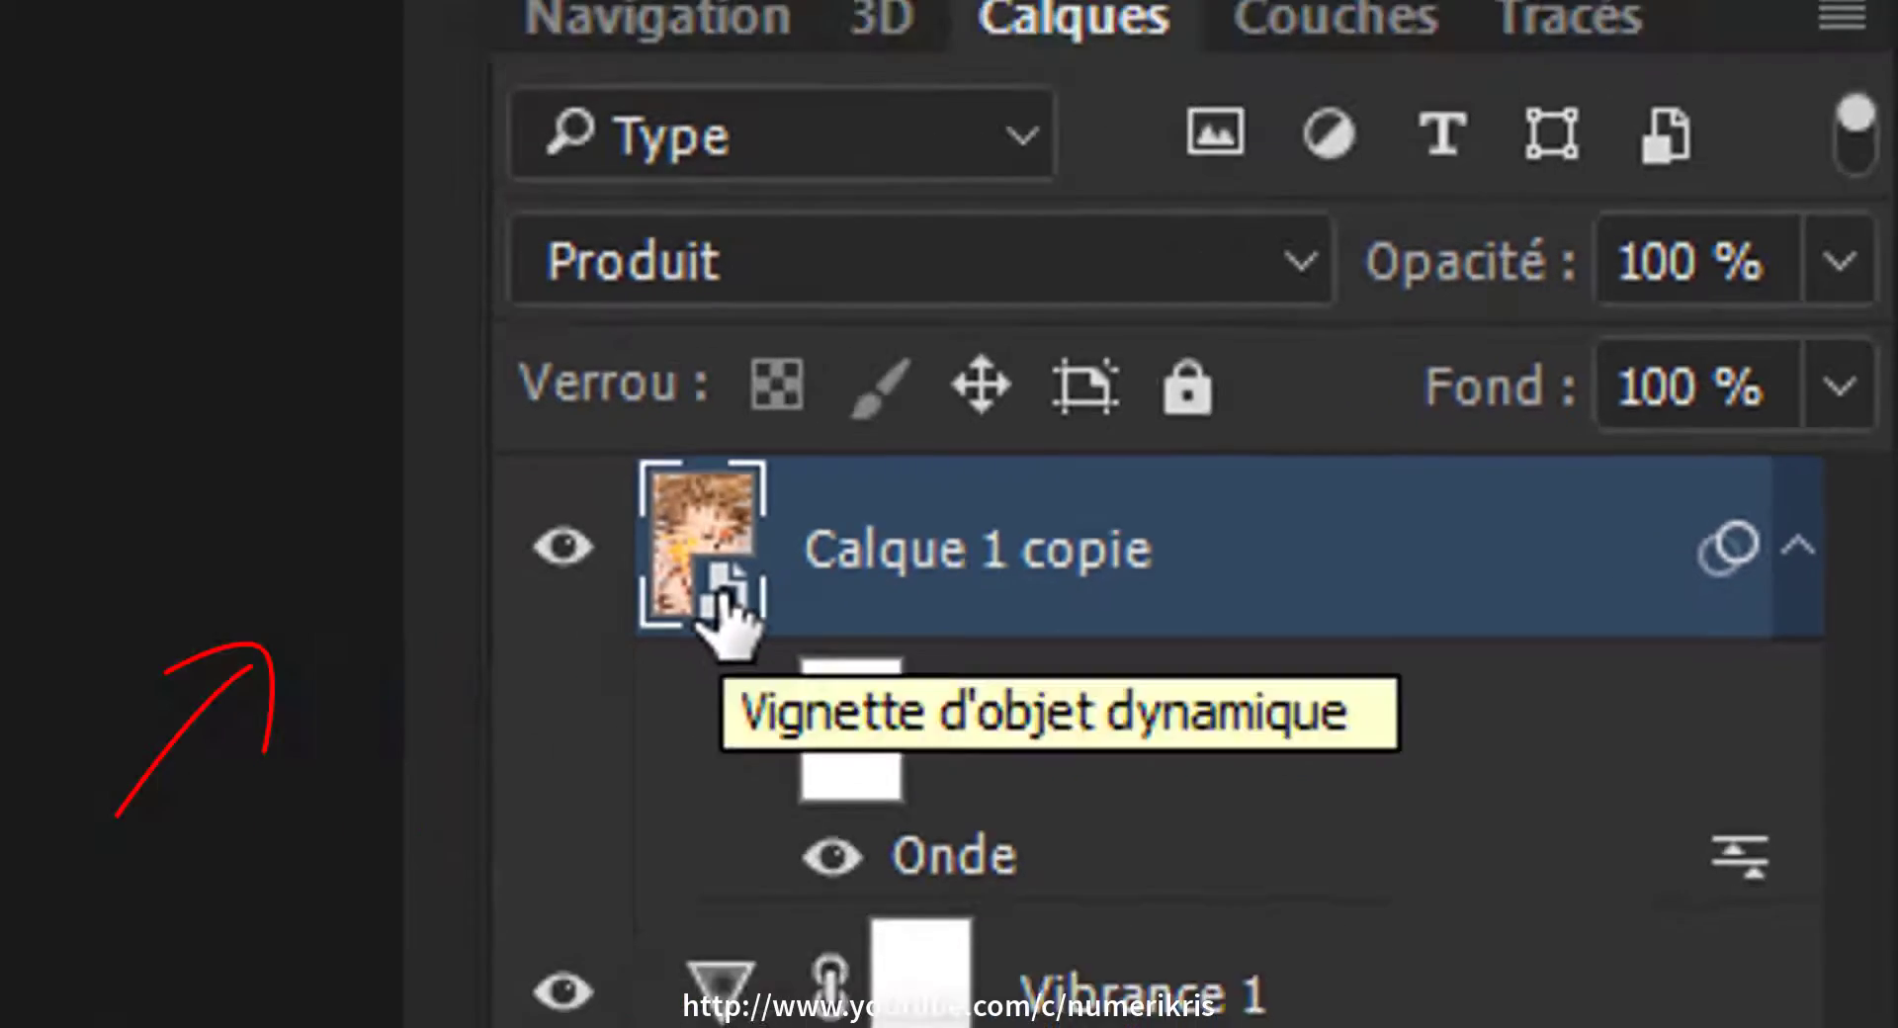
Open the contents of smart object Calque 1 copie and copy the image portrait-804062.jpg into it as a new layer
double_click(288, 644)
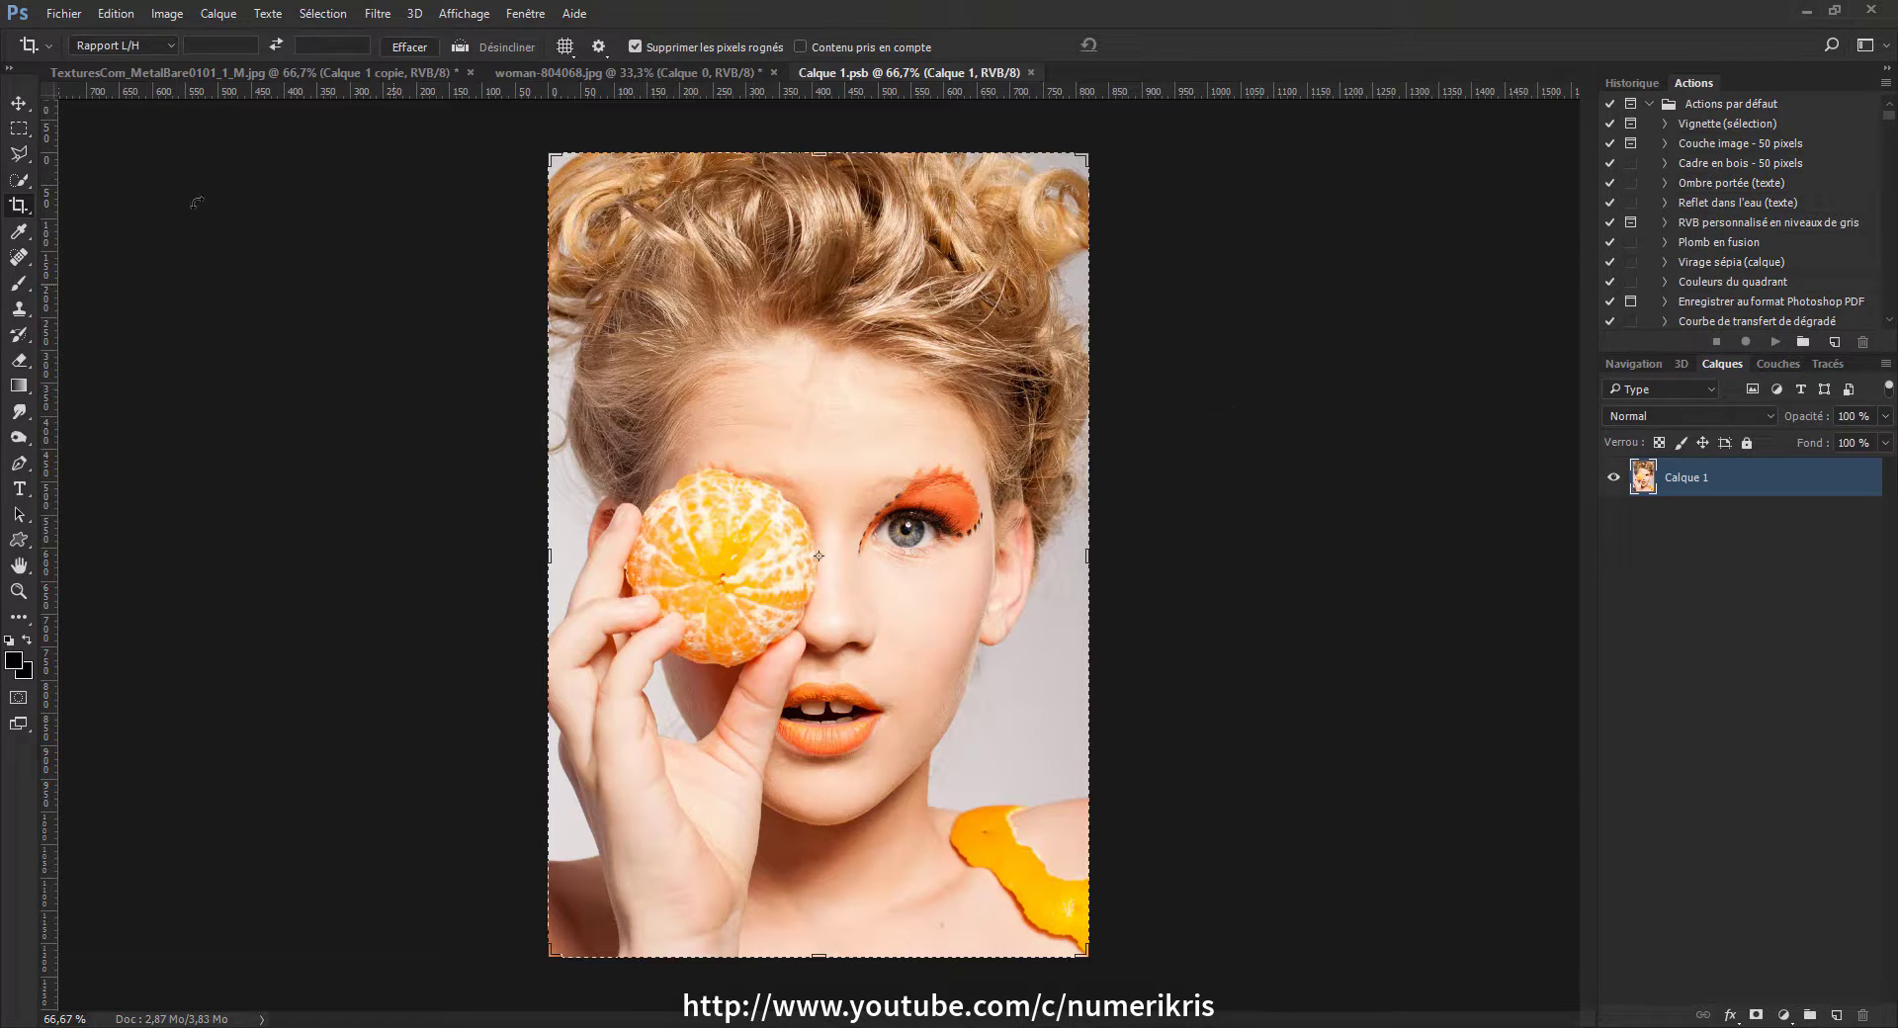
left_click(70, 14)
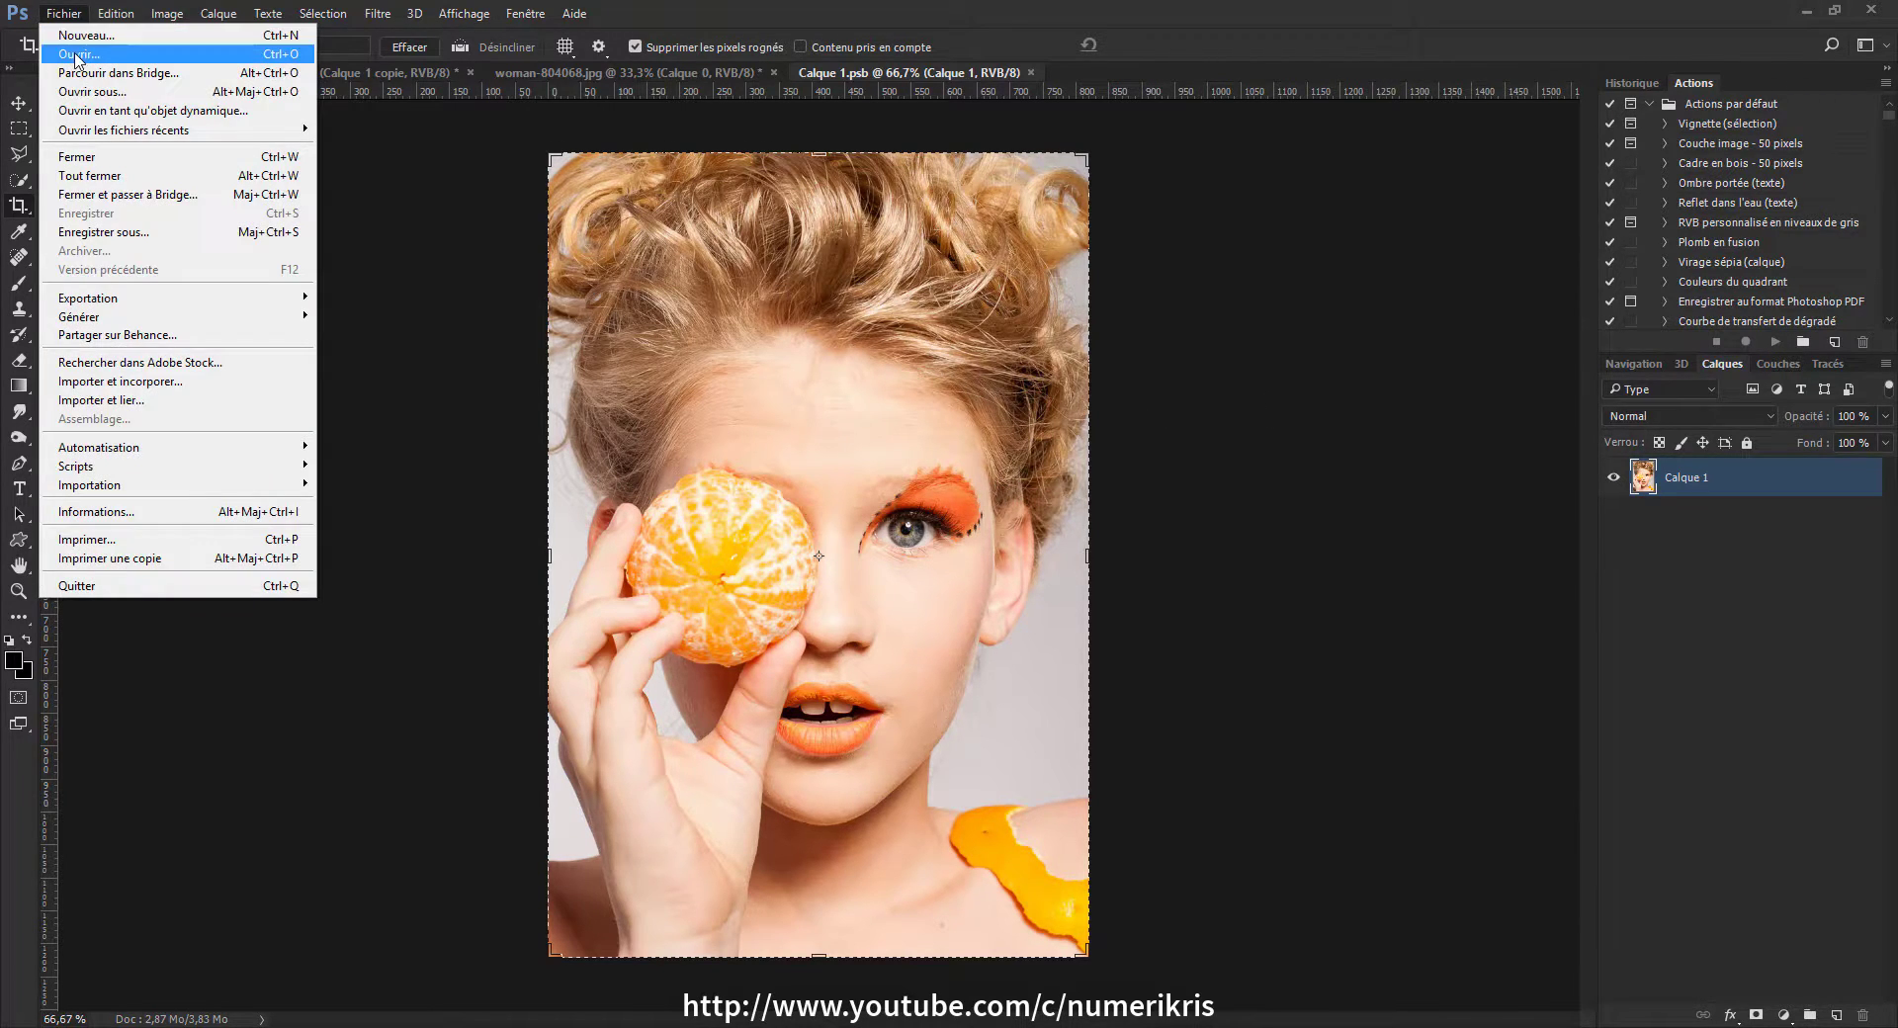
left_click(77, 55)
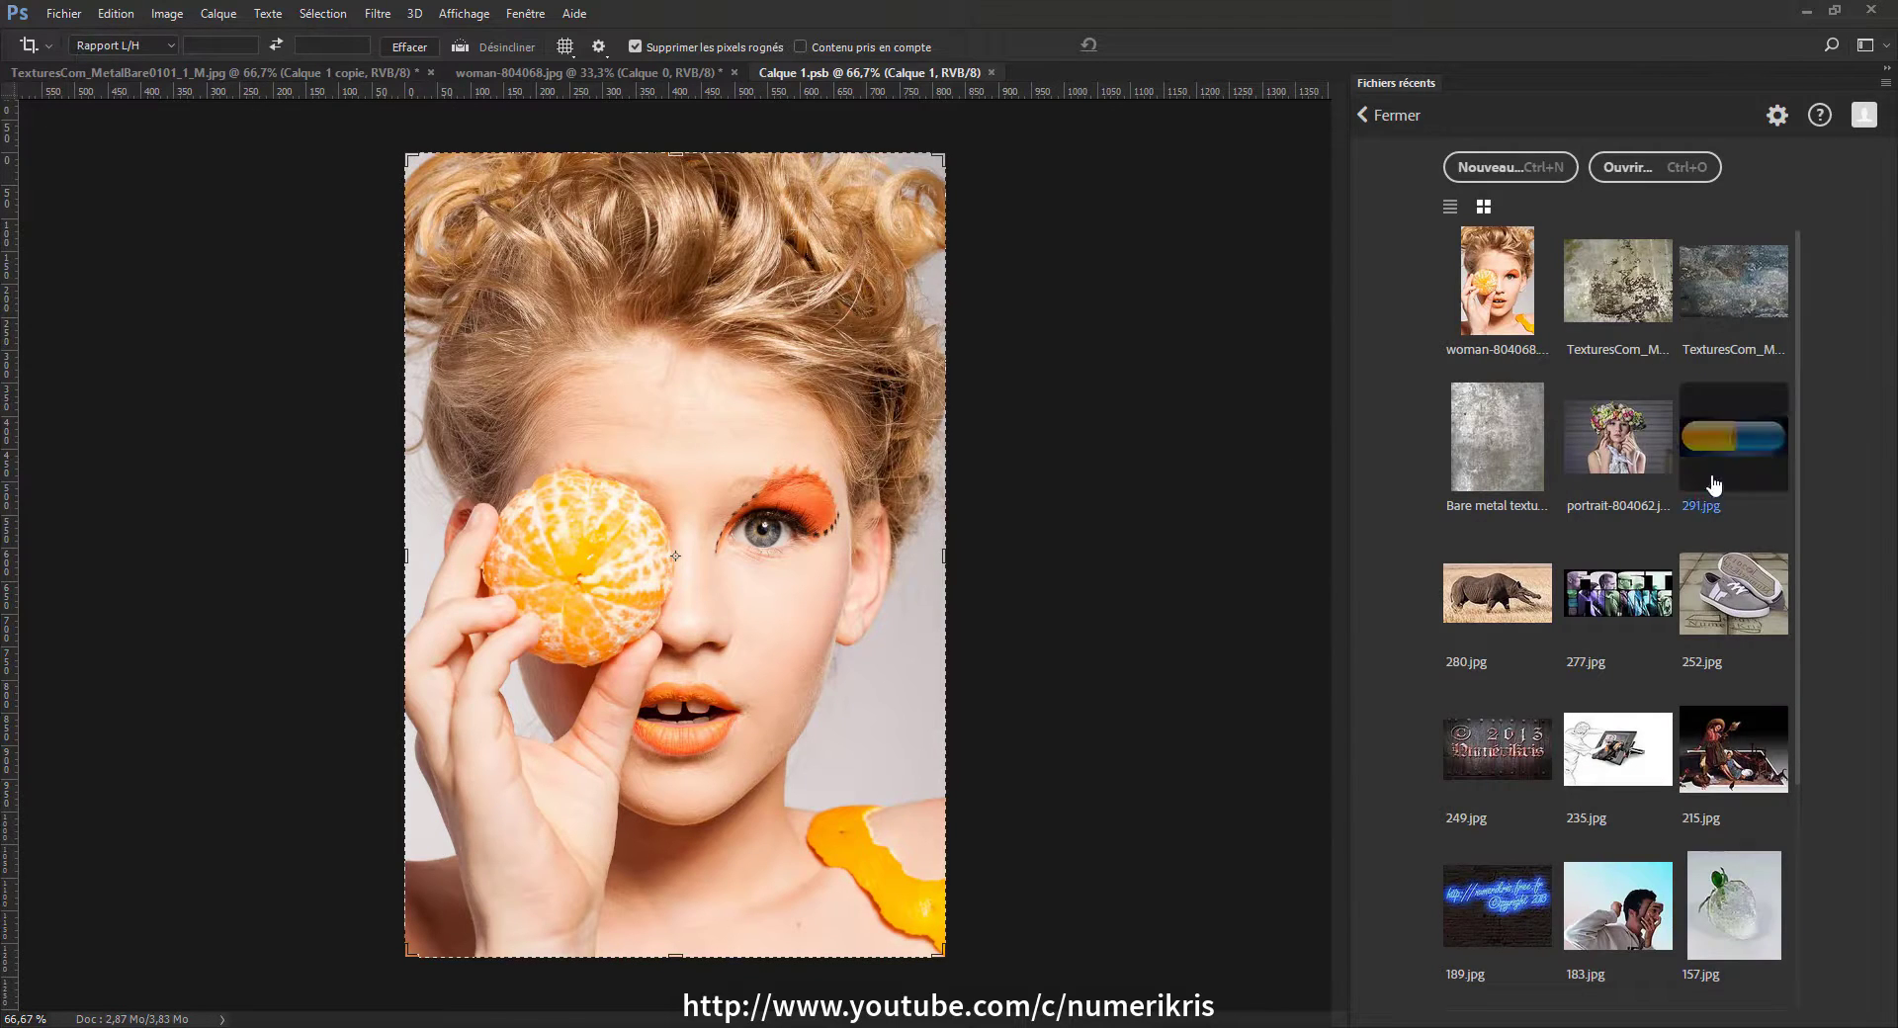
left_click(1651, 447)
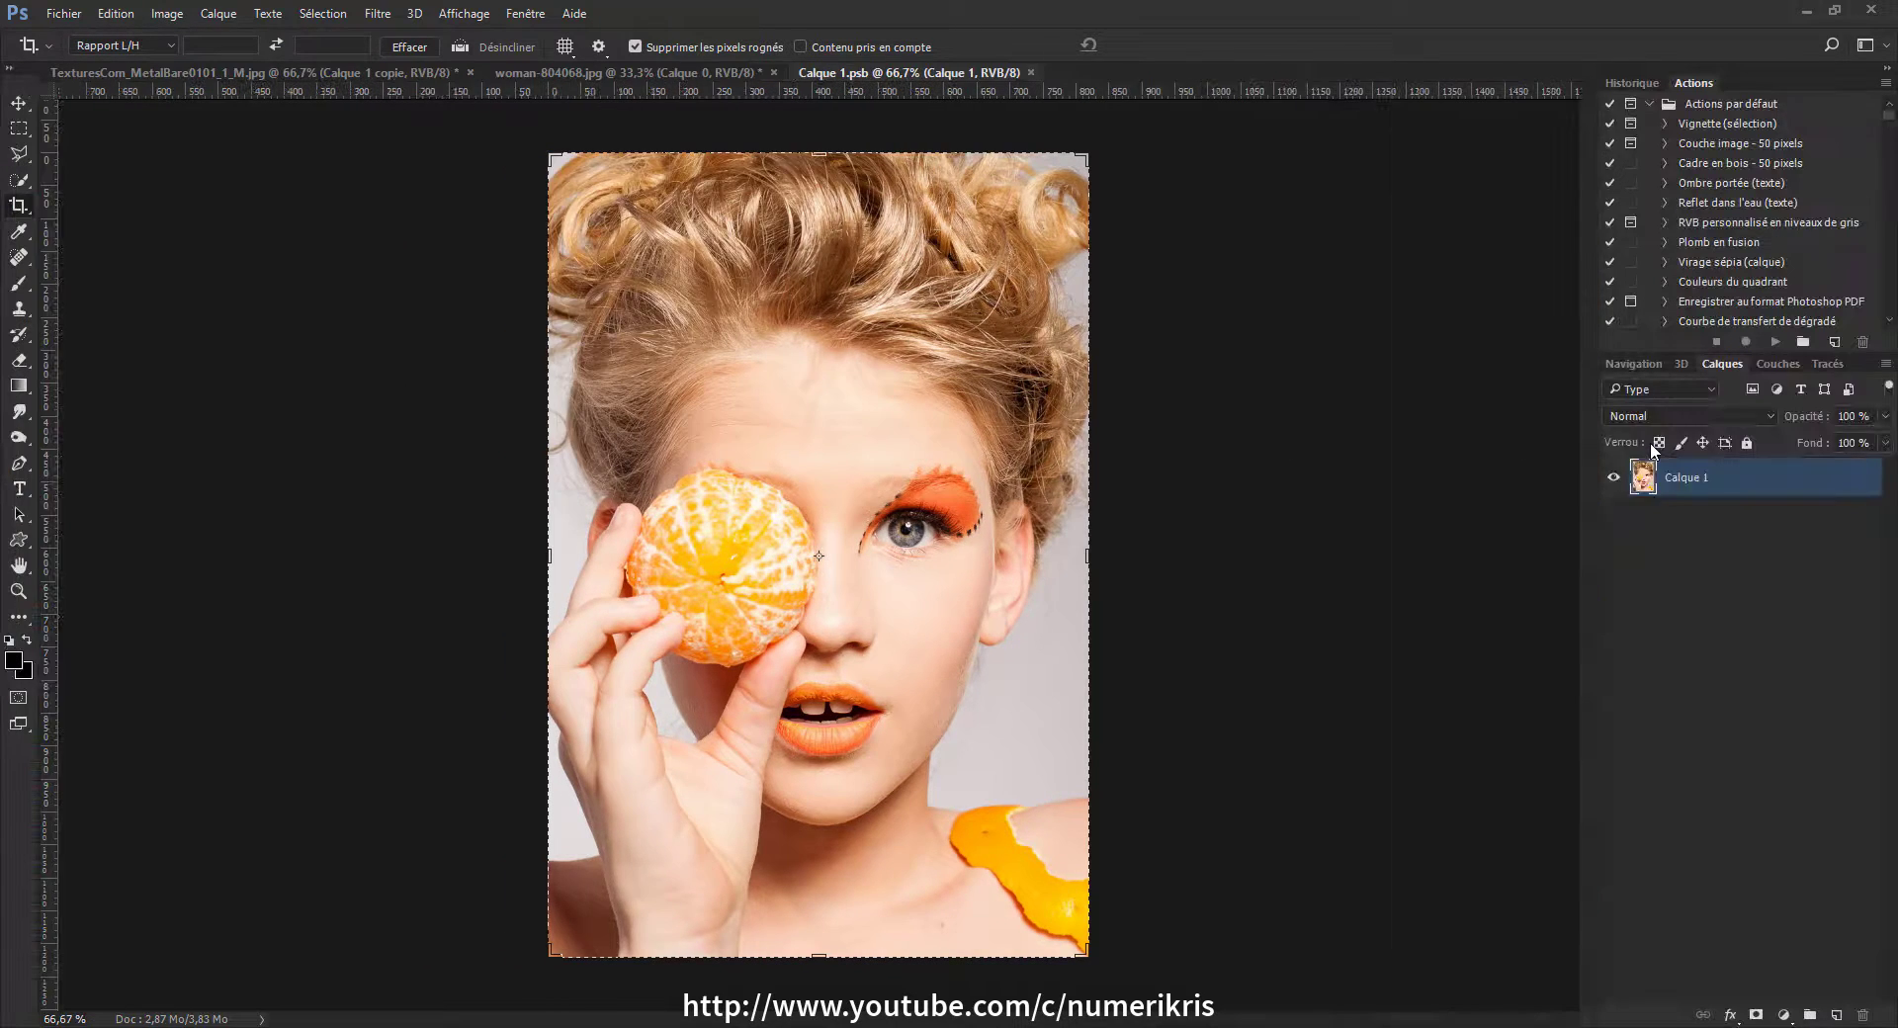
key("v")
left_click_drag(524, 330, 883, 286)
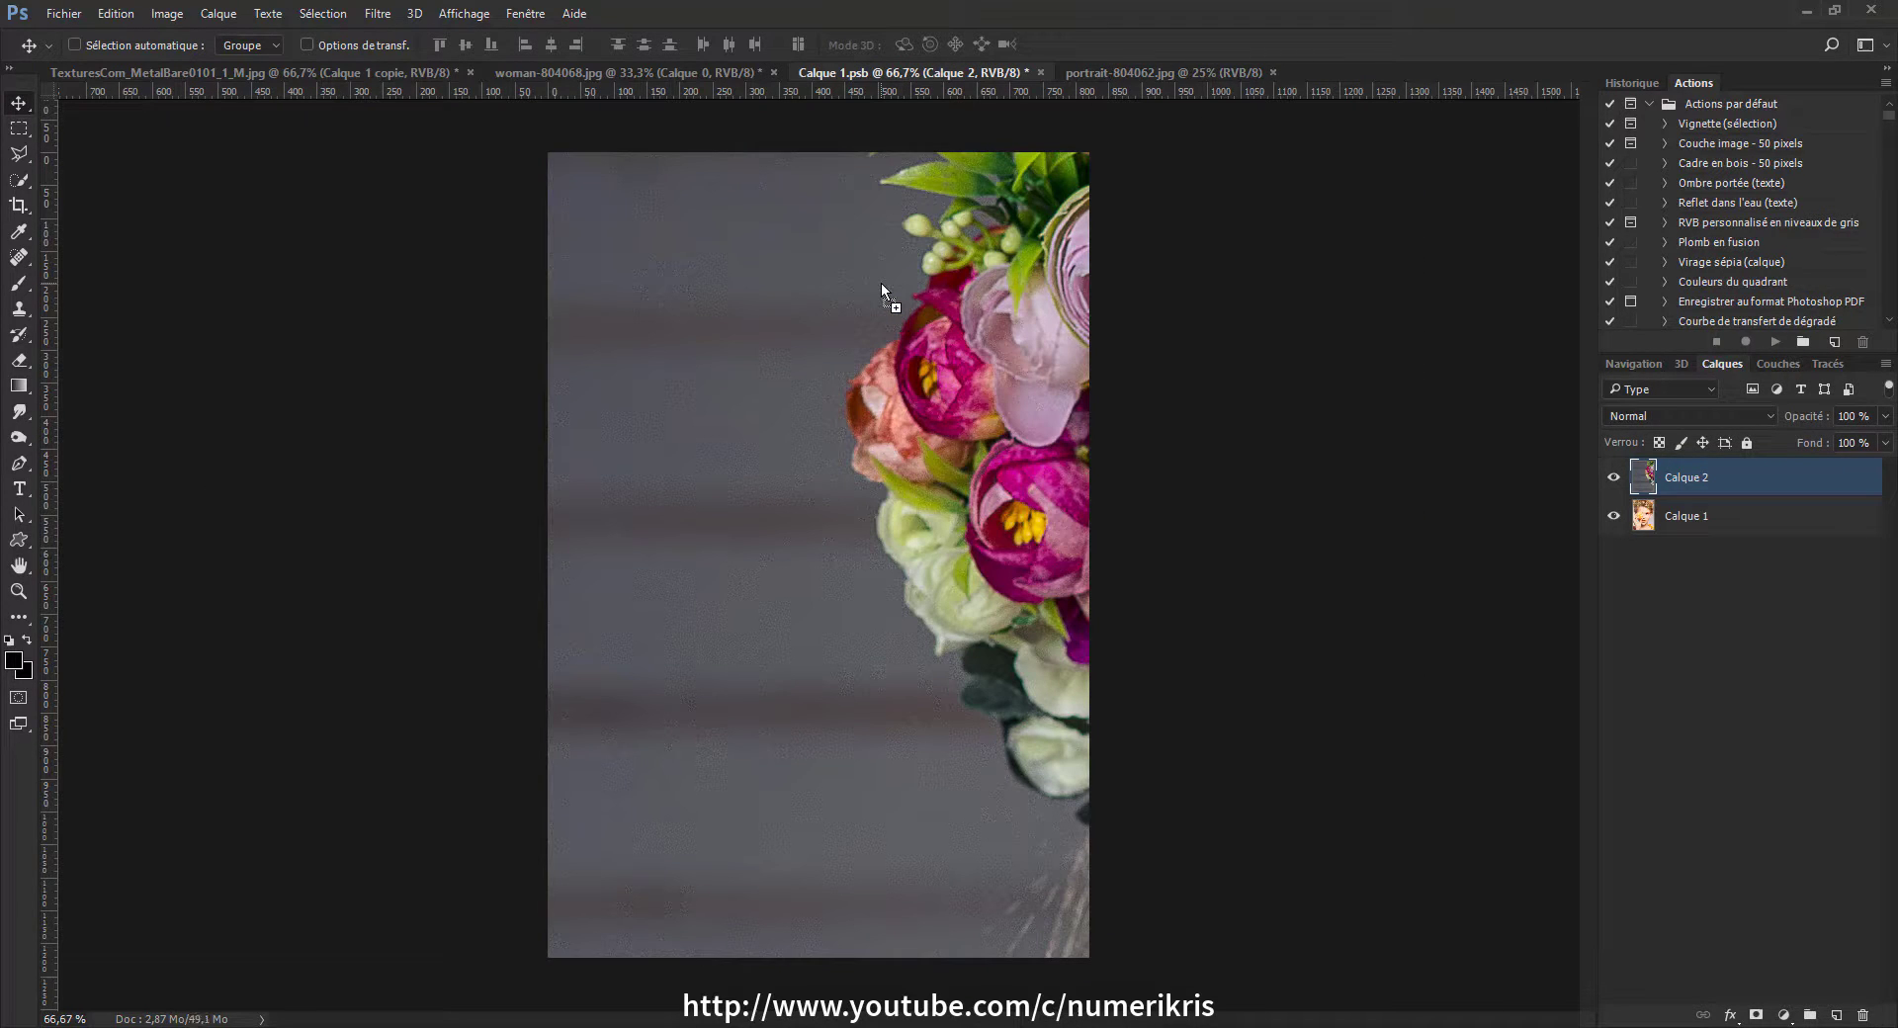
Scale the Calque 2 portrait proportionally to about 39 %, placing the face and flower crown within the canvas, and apply the transformation
key("ctrl+t")
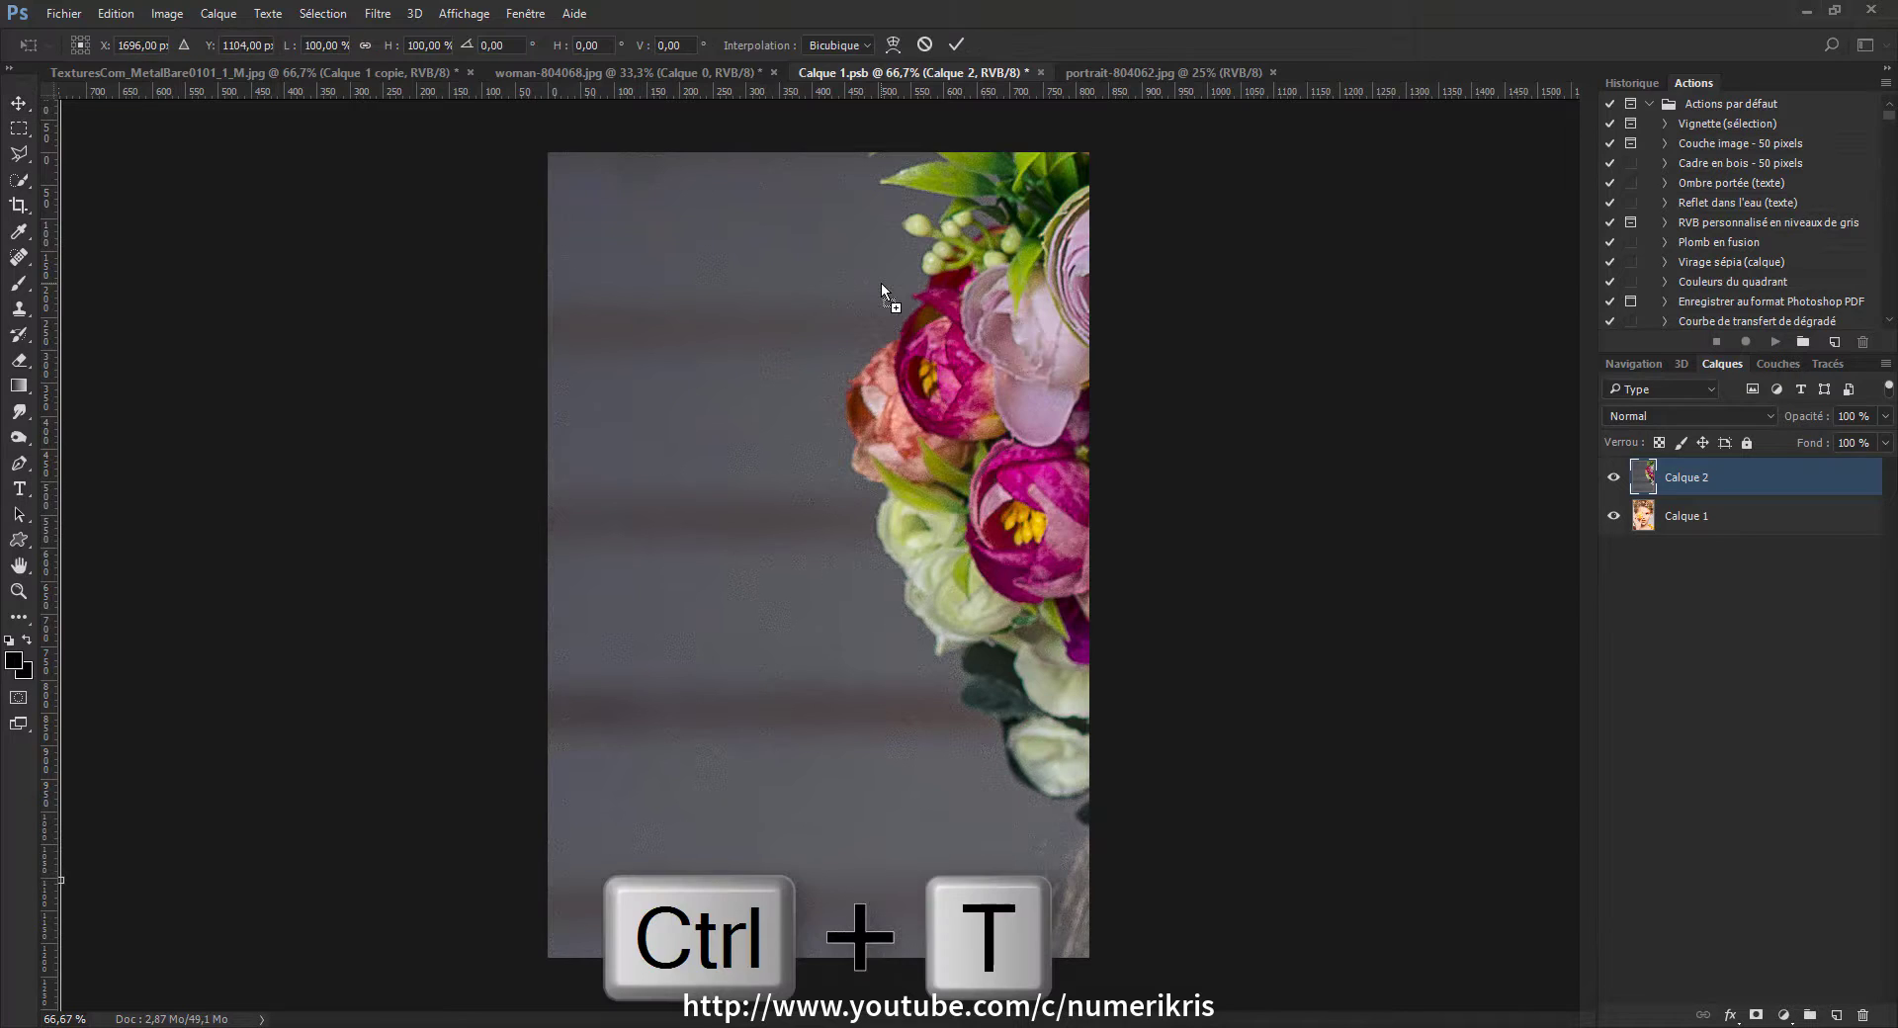
key("ctrl+0")
key("ctrl+minus")
key("ctrl+minus")
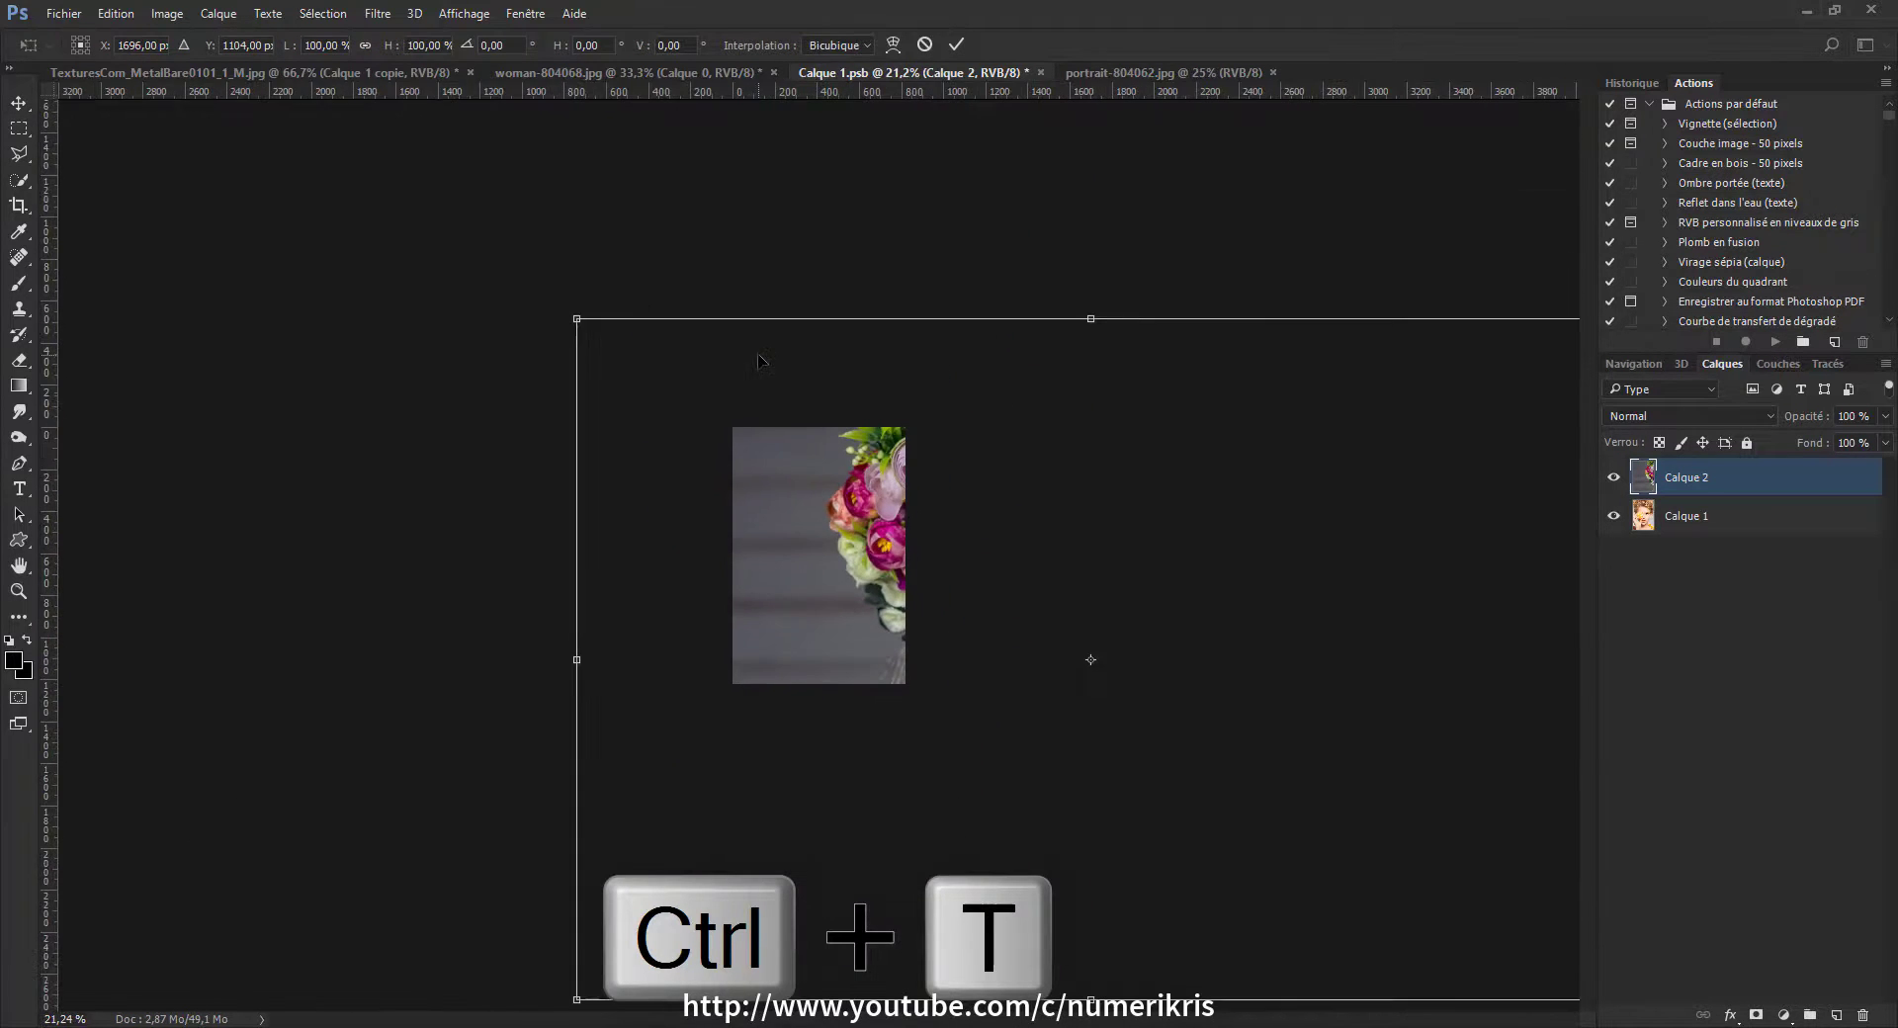
key("ctrl+0")
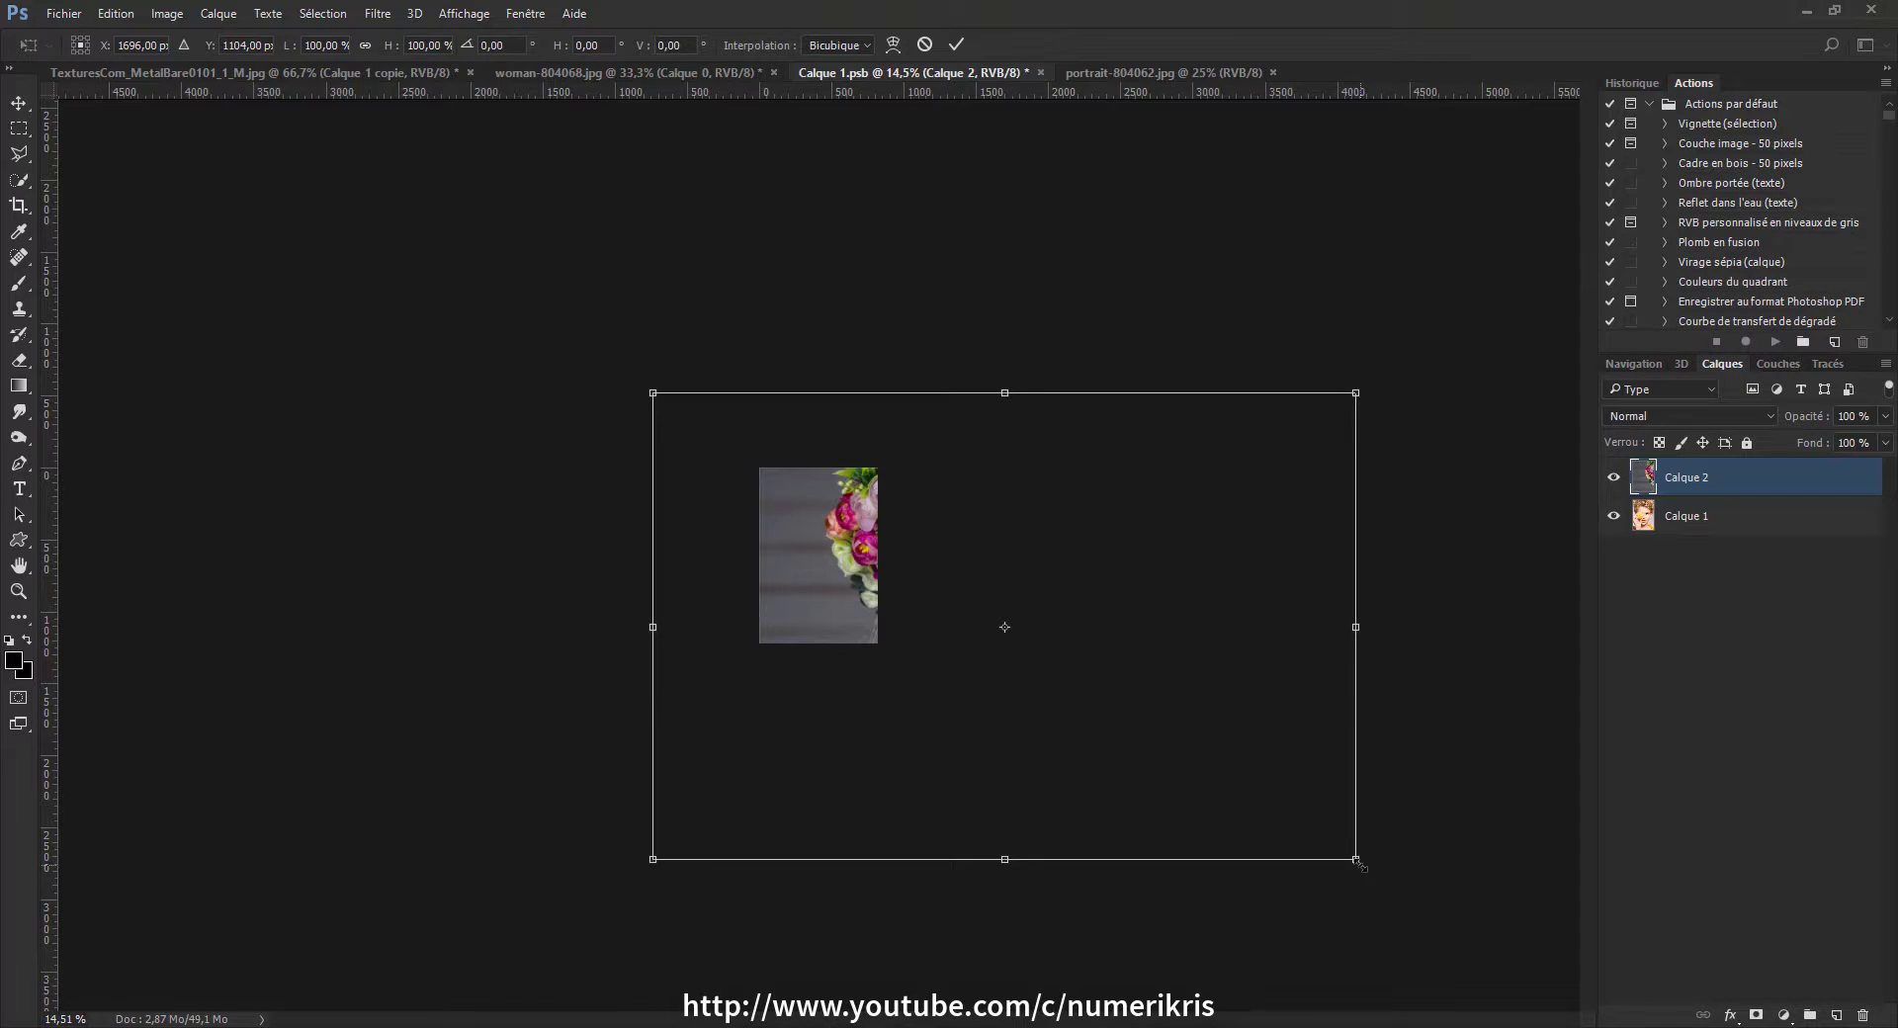
left_click_drag(1357, 862, 1000, 698)
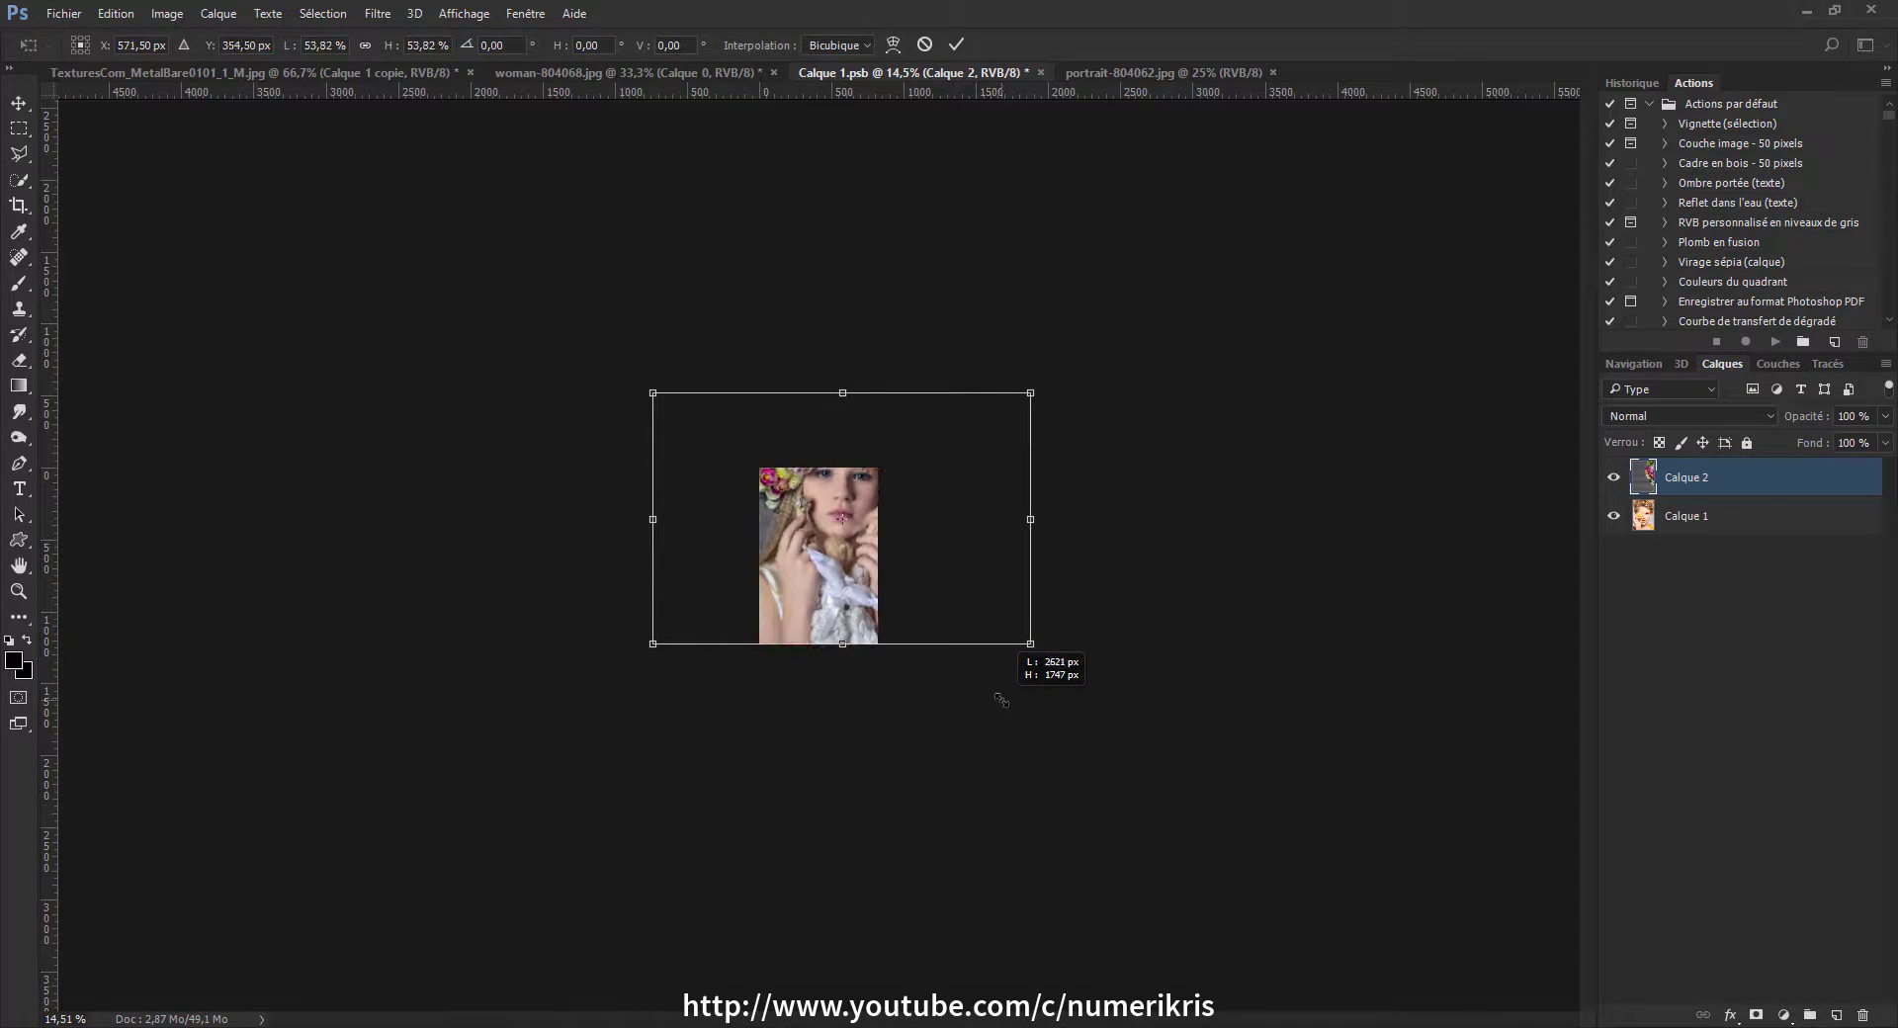
left_click_drag(652, 392, 782, 496)
key("ctrl+plus")
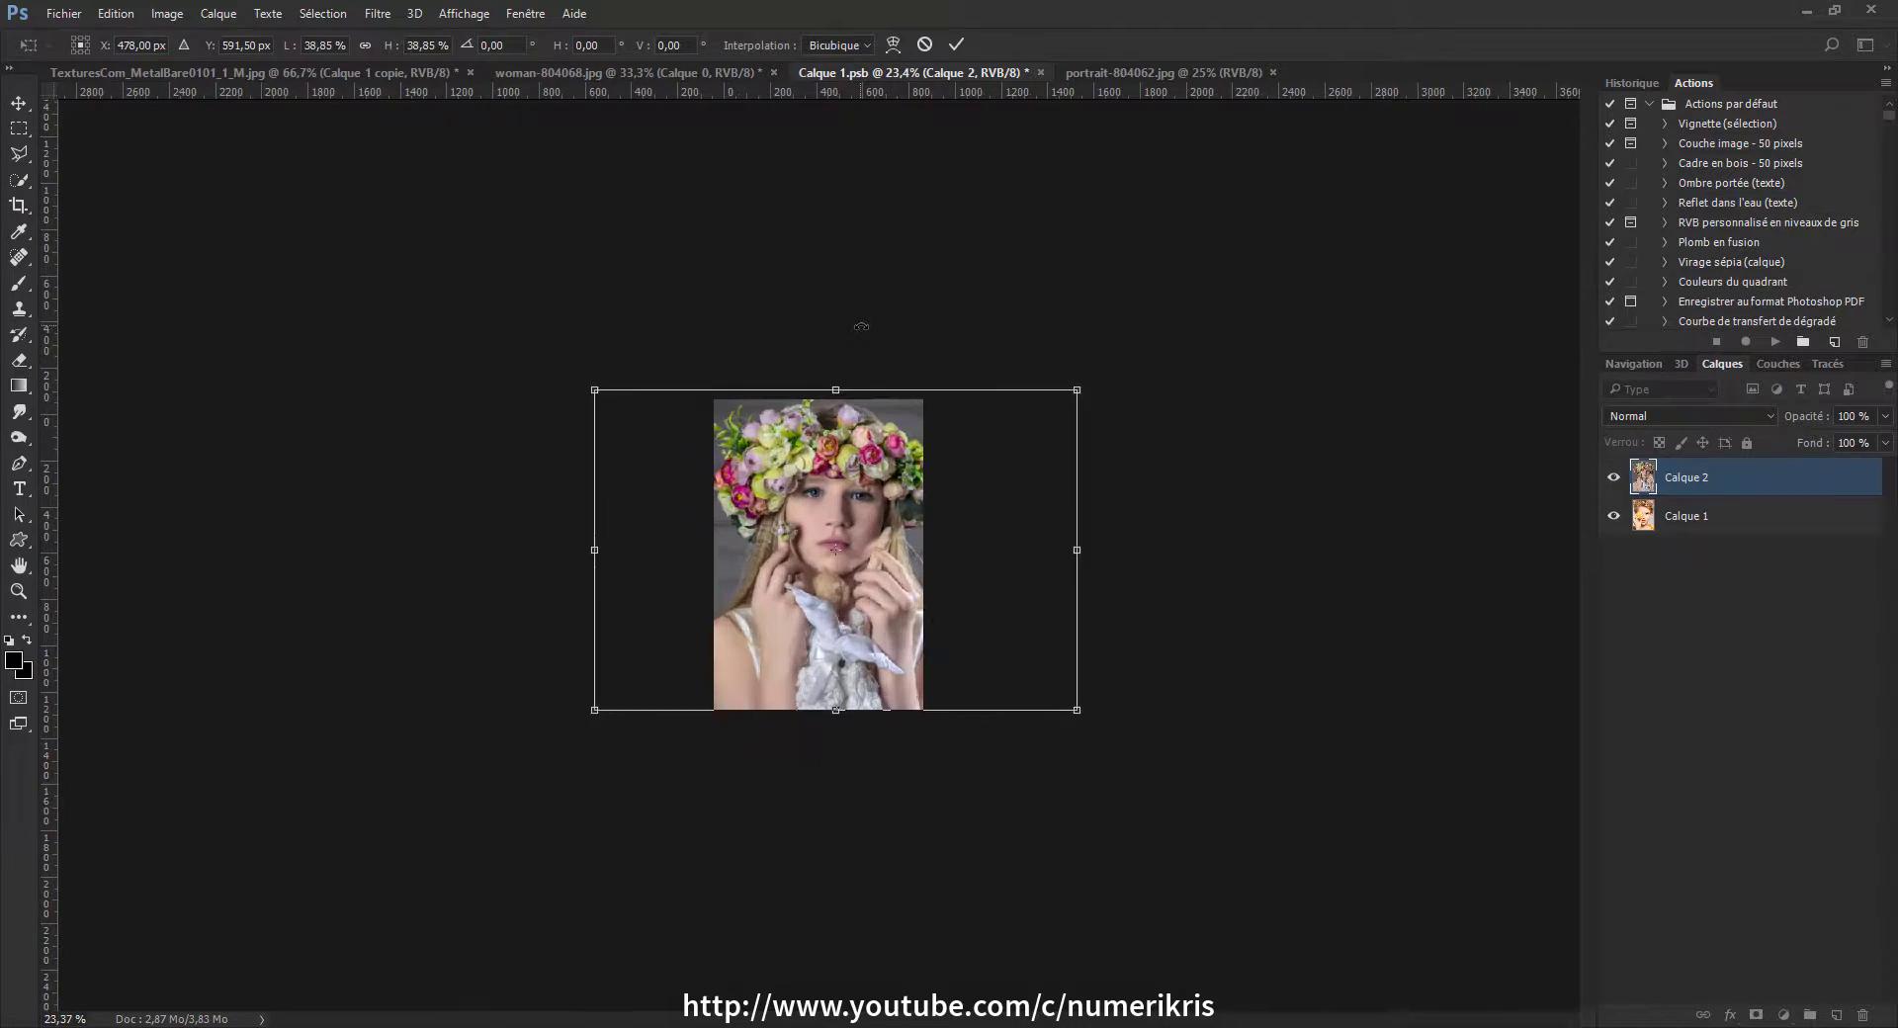
key("ctrl+plus")
left_click(966, 43)
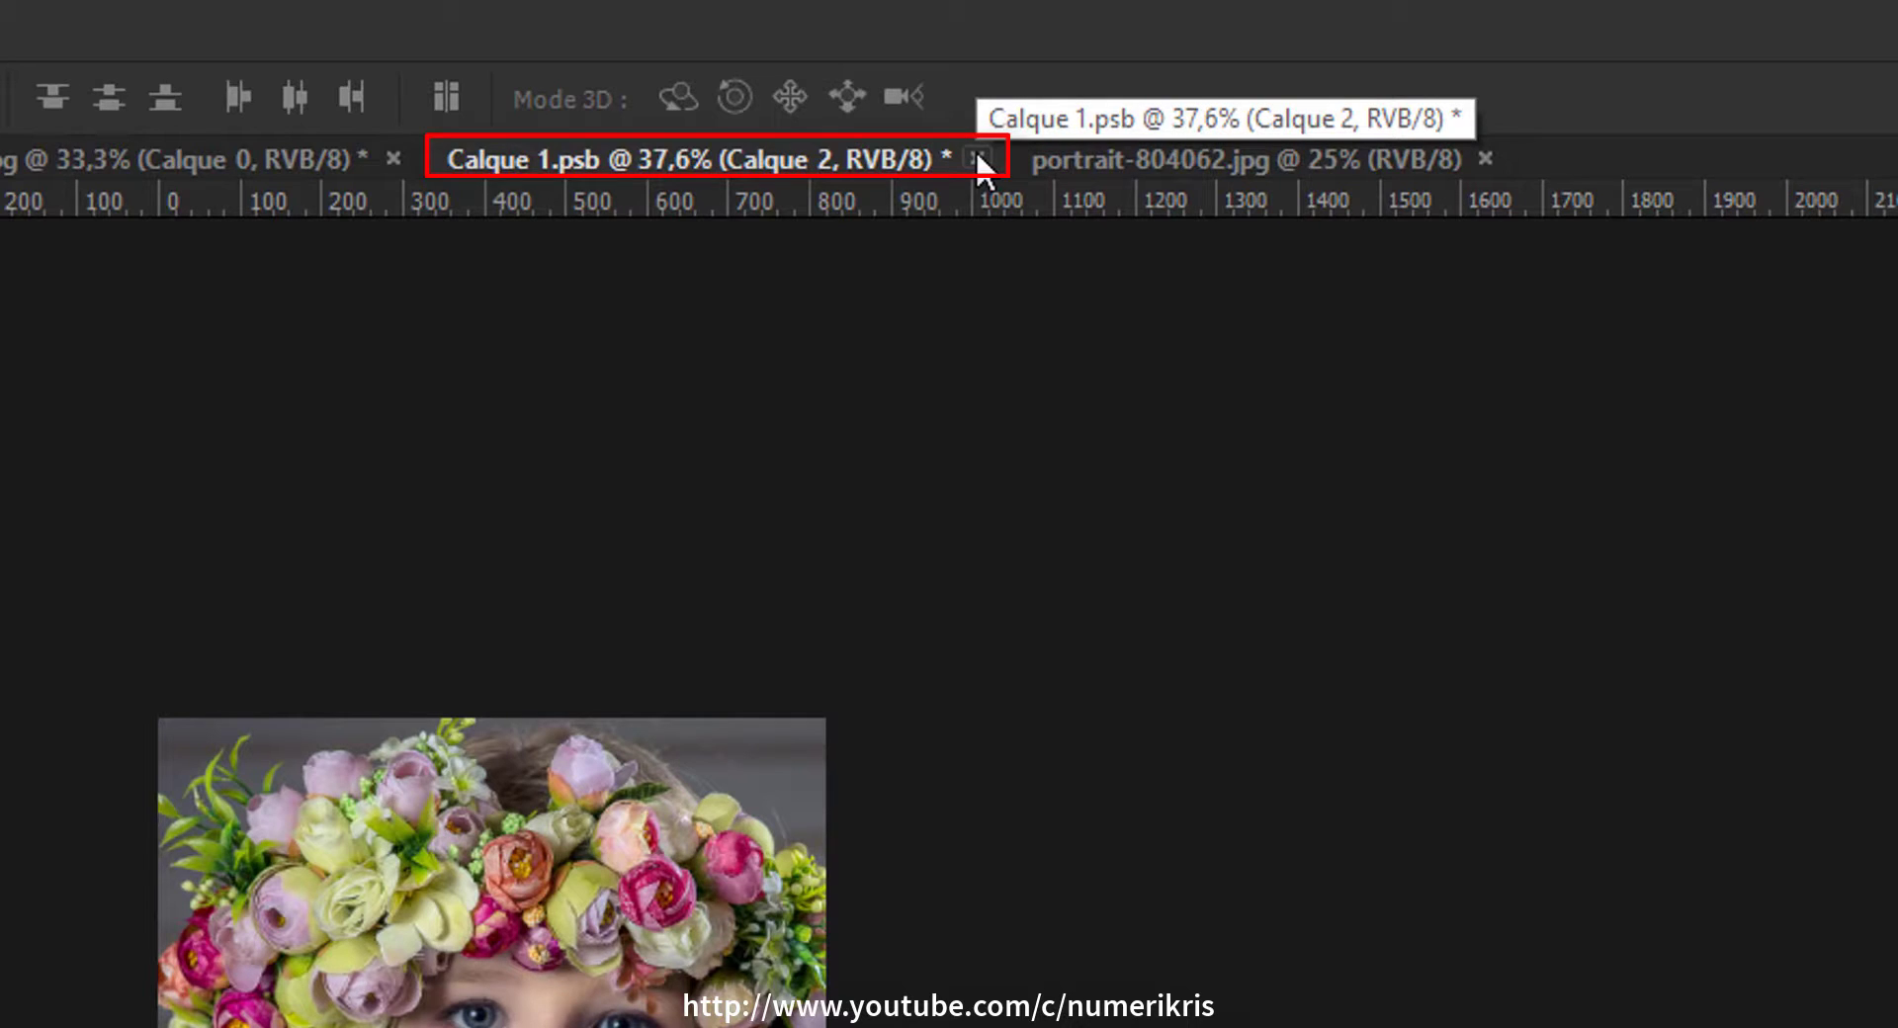
Close the smart object document Calque 1.psb, saving its changes, and close the source image portrait-804062.jpg
left_click(976, 156)
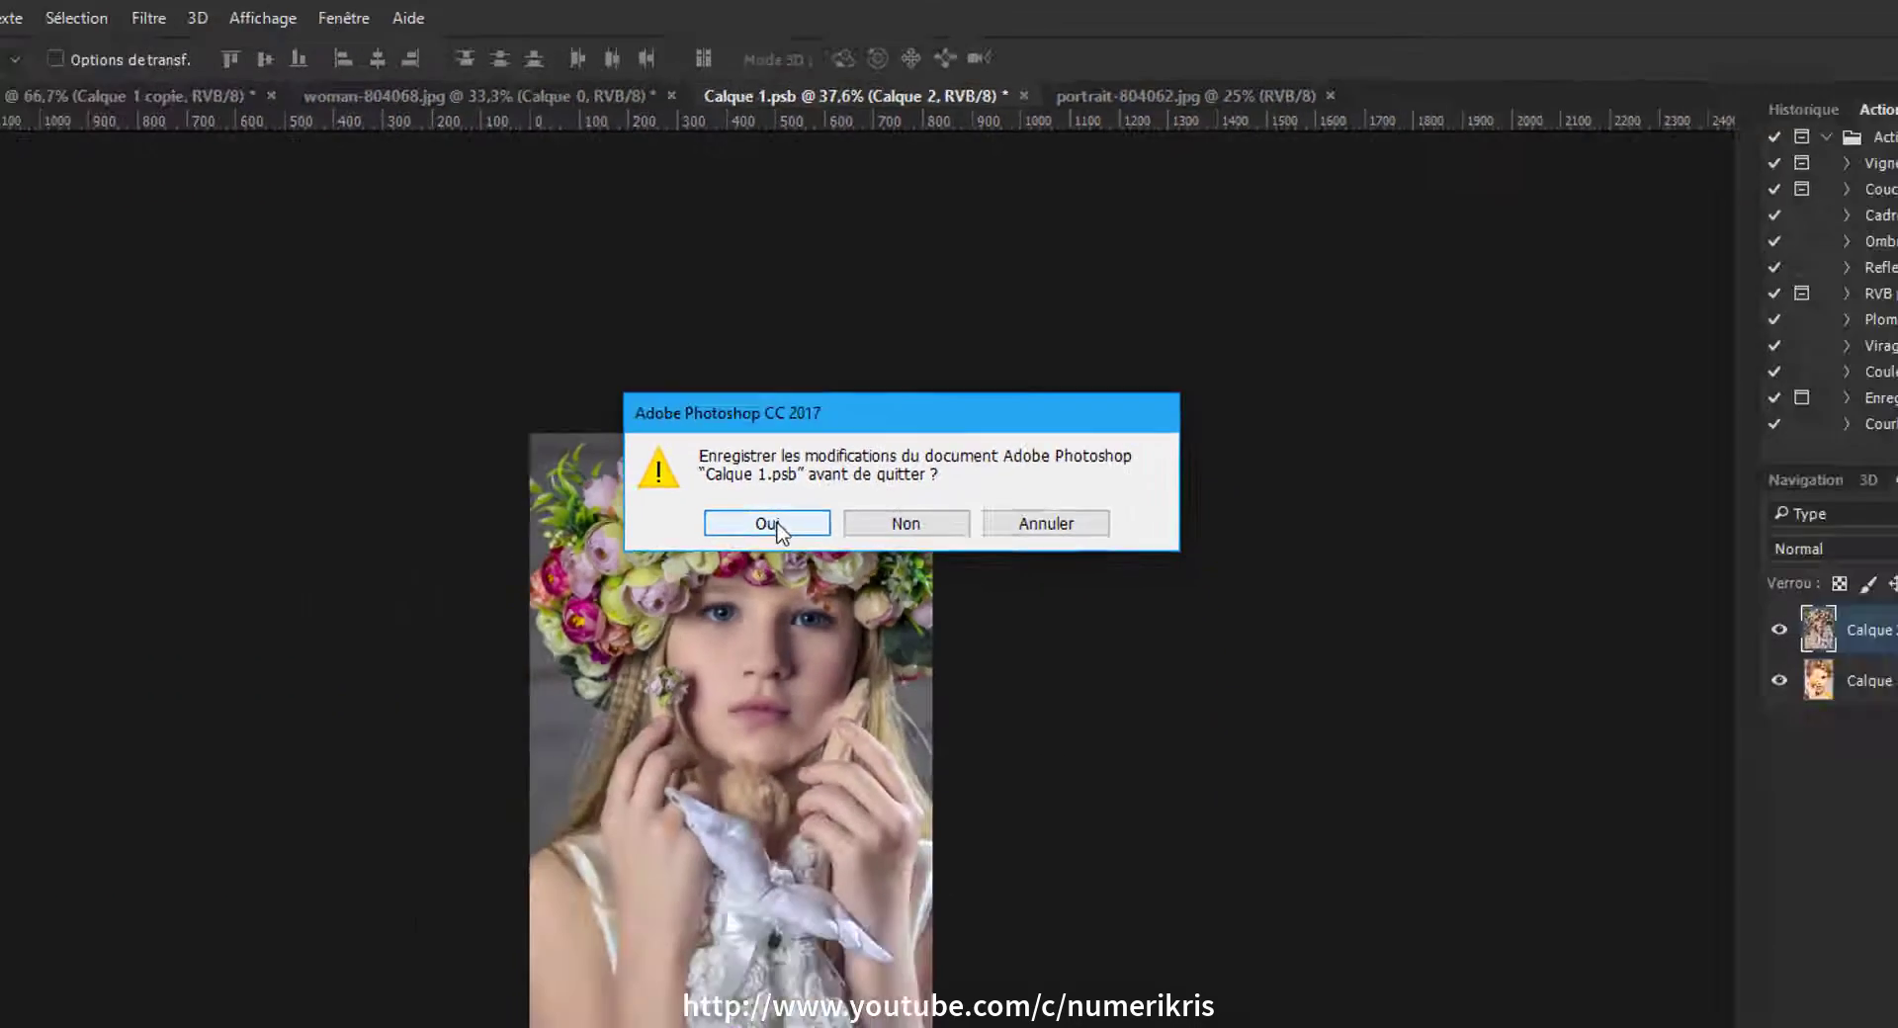
left_click(567, 866)
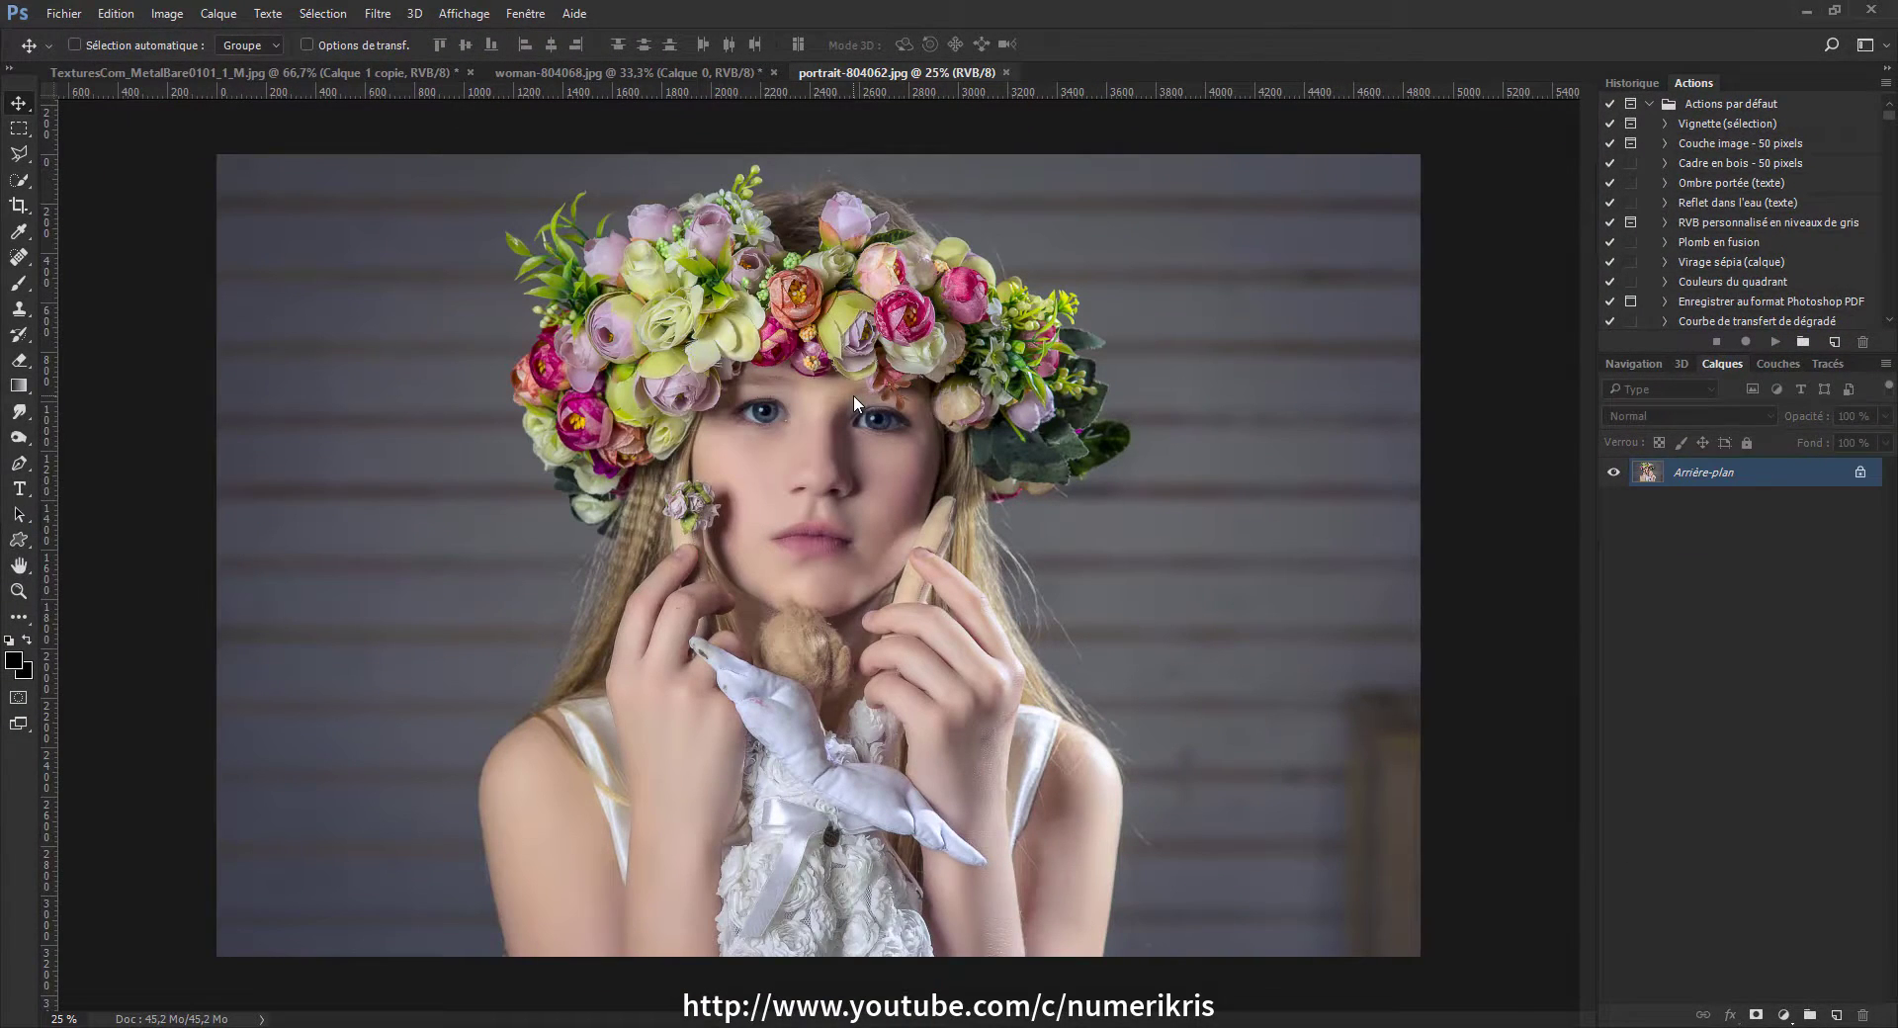
left_click(1005, 72)
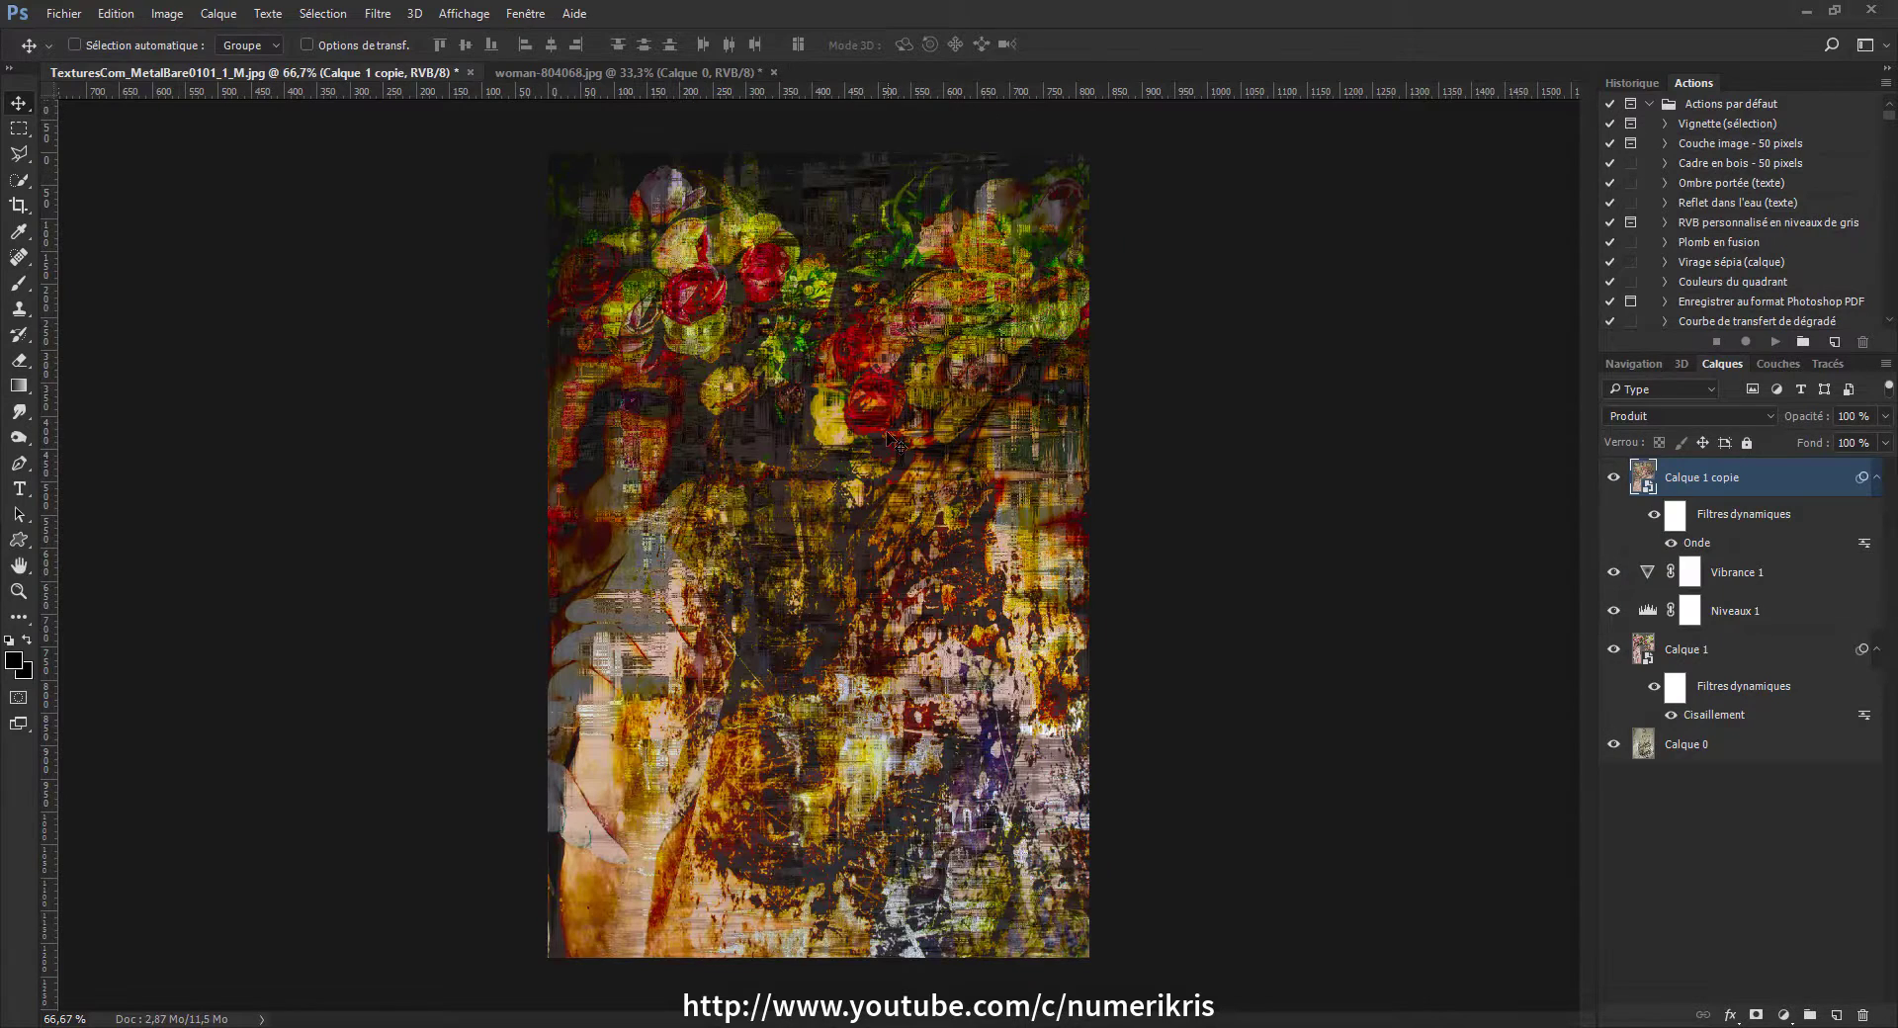
scroll(910, 445, "down", 3)
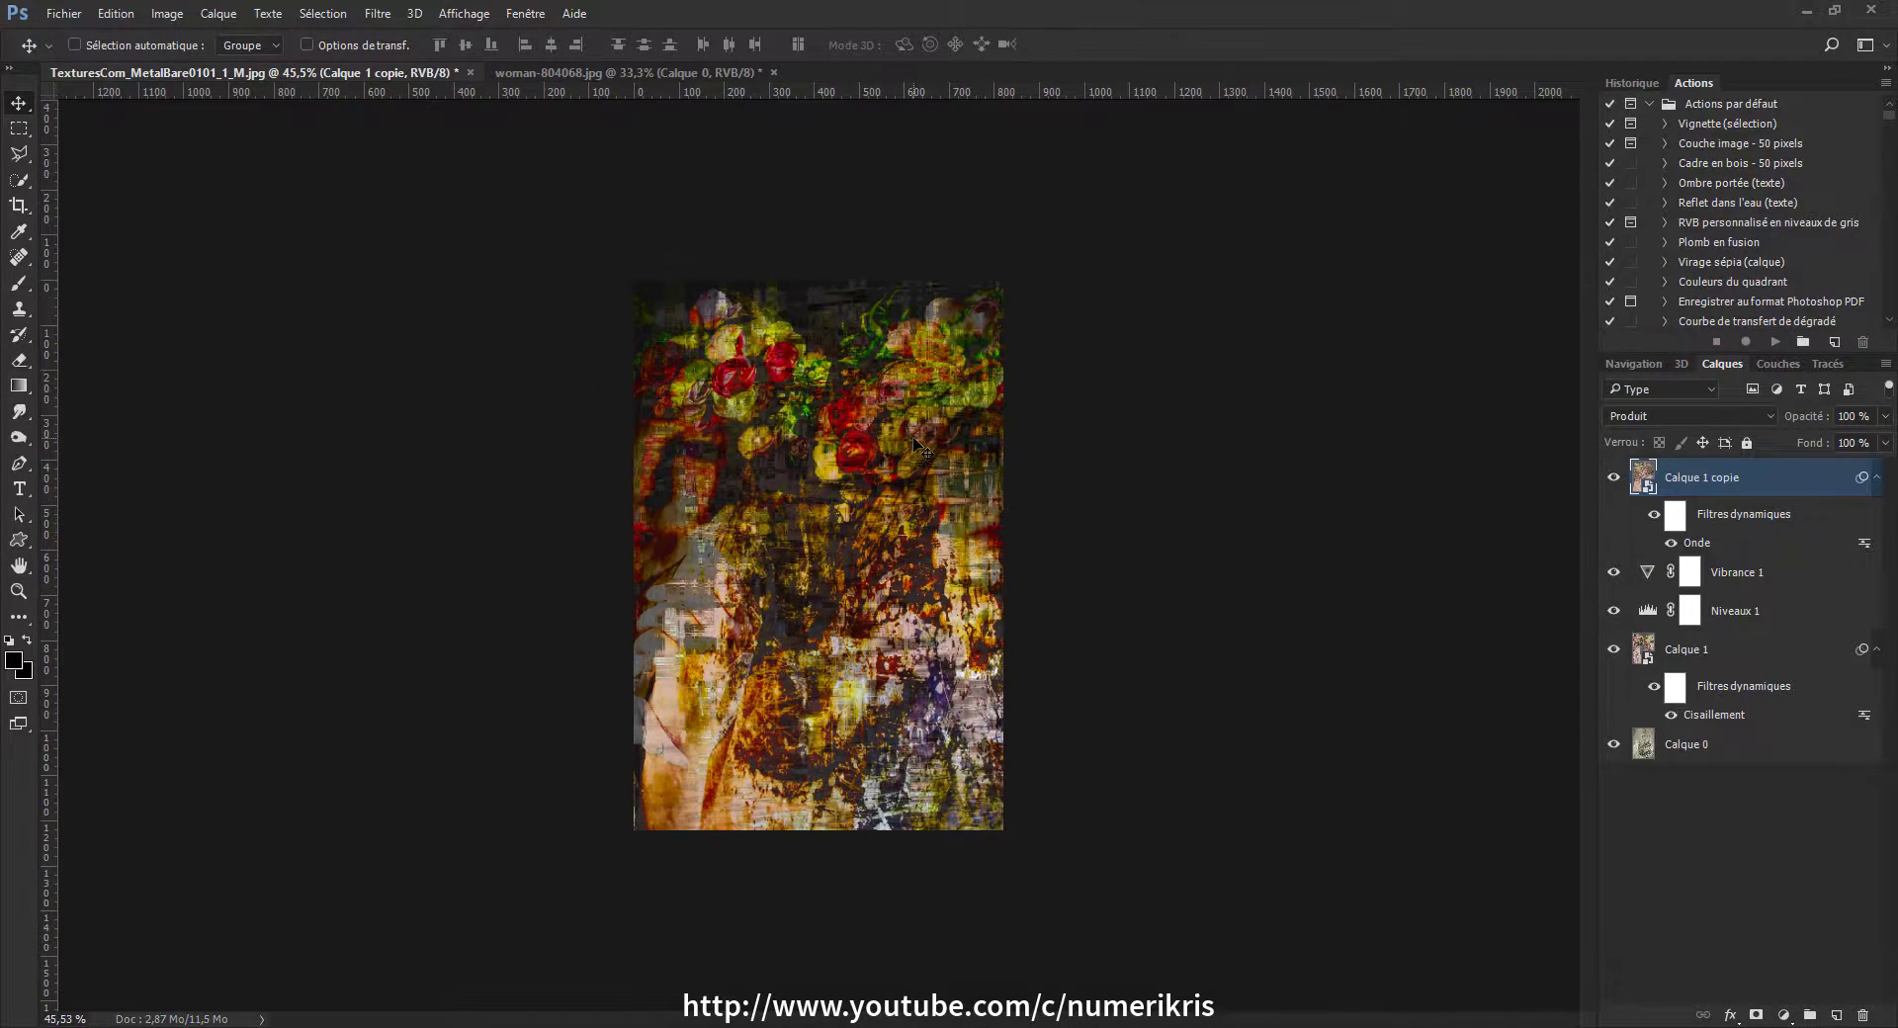
scroll(913, 439, "up", 1)
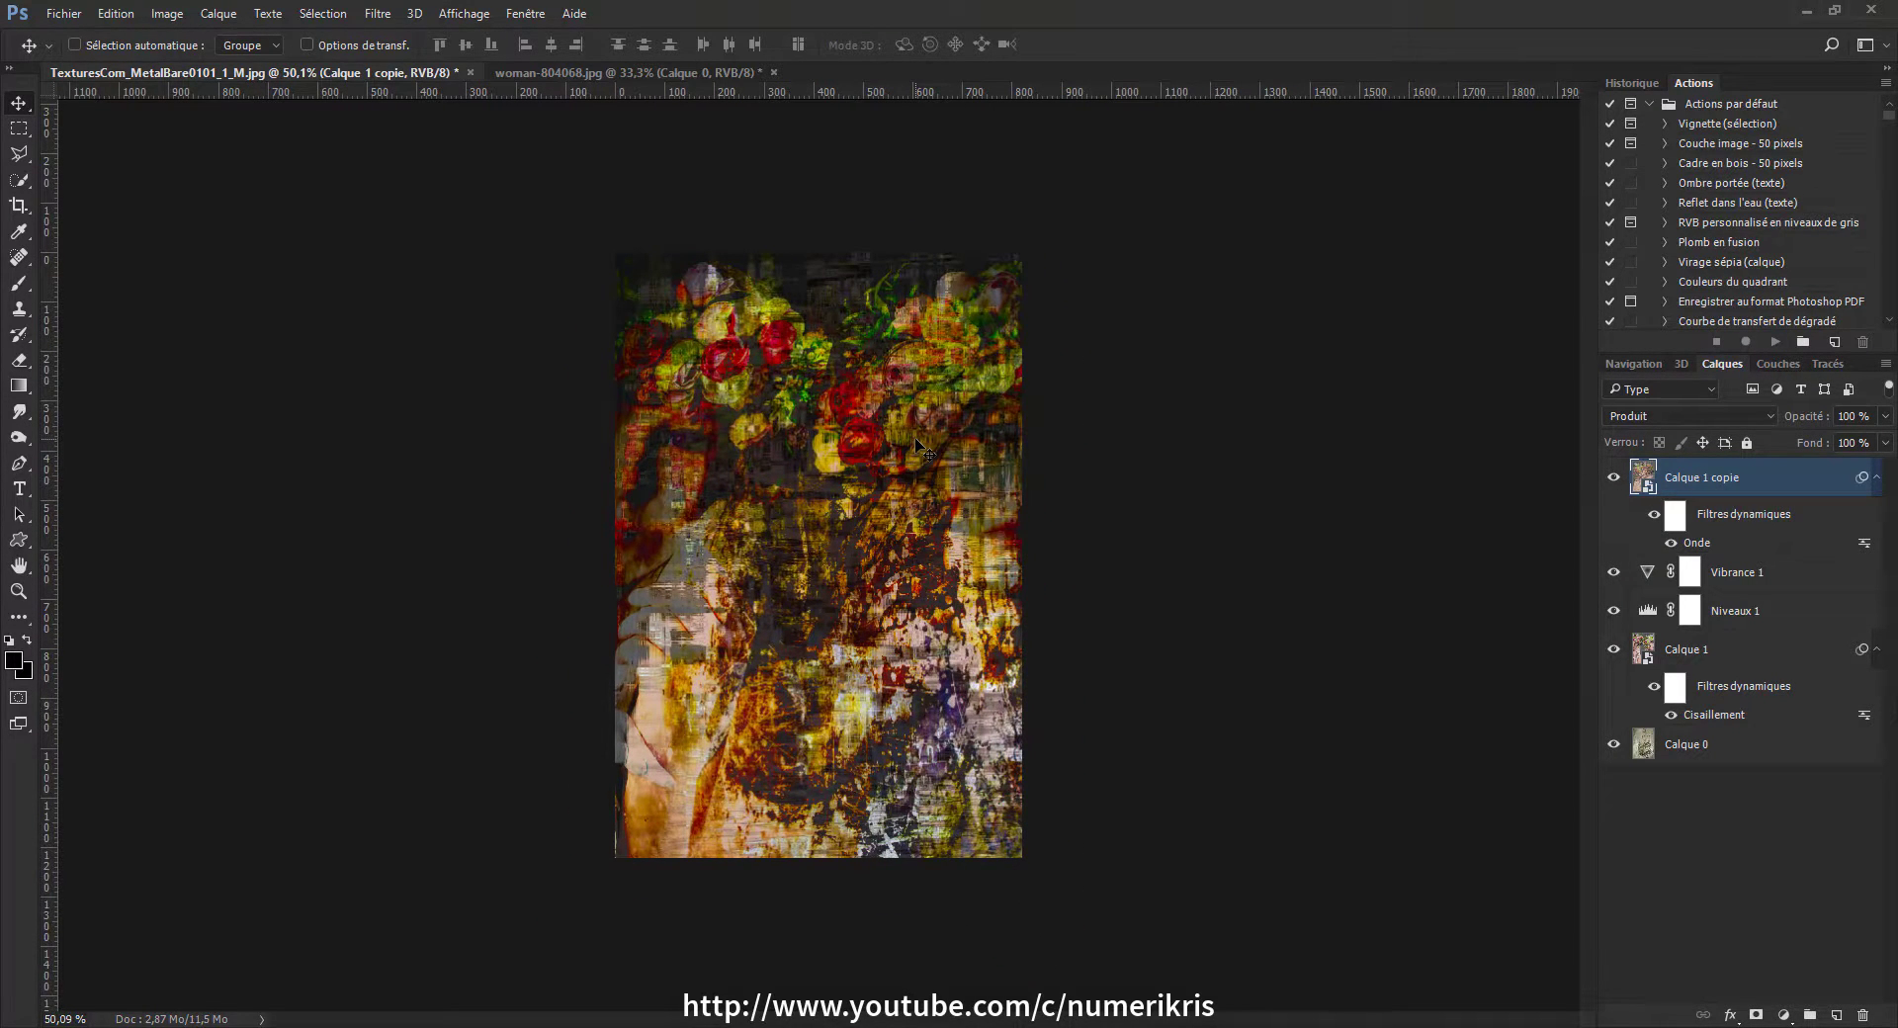